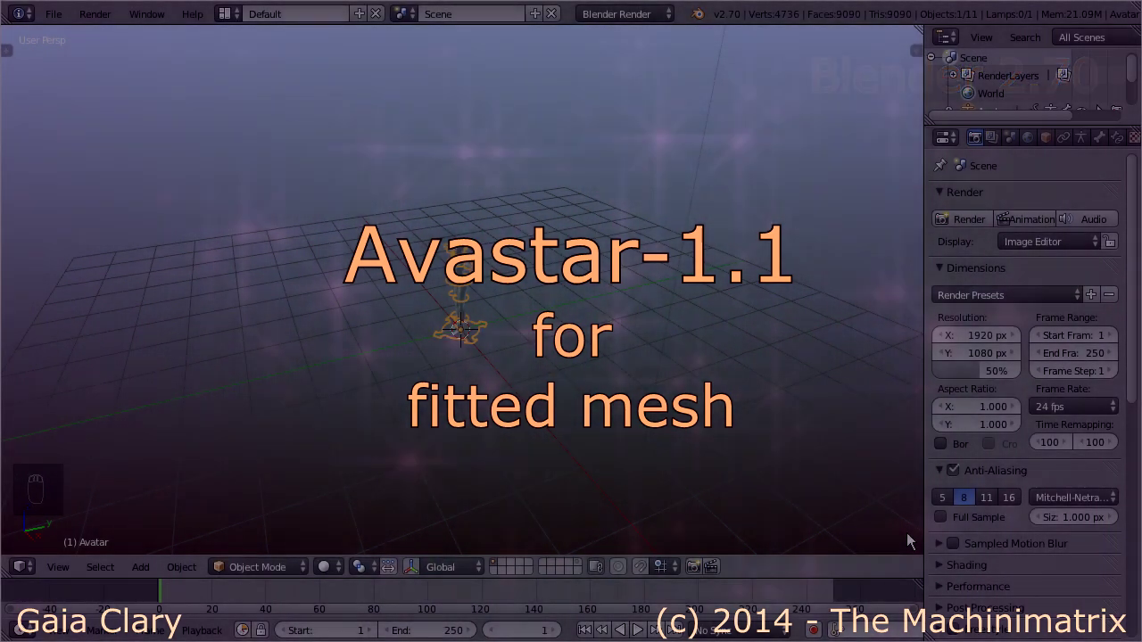
Frame the selected Avastar avatar and rig in the viewport with View Selected.
{"action": "key", "text": "KP_Decimal"}
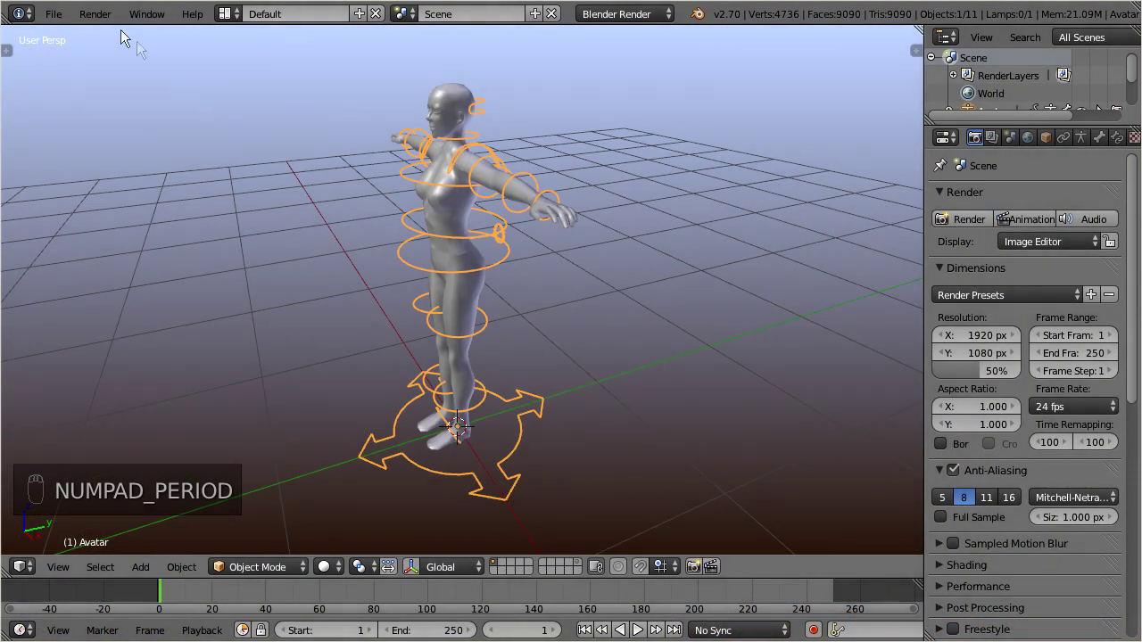
Append the Dress object from ava_dress_object.blend into the scene.
{"action": "left_click", "coordinate": [54, 14]}
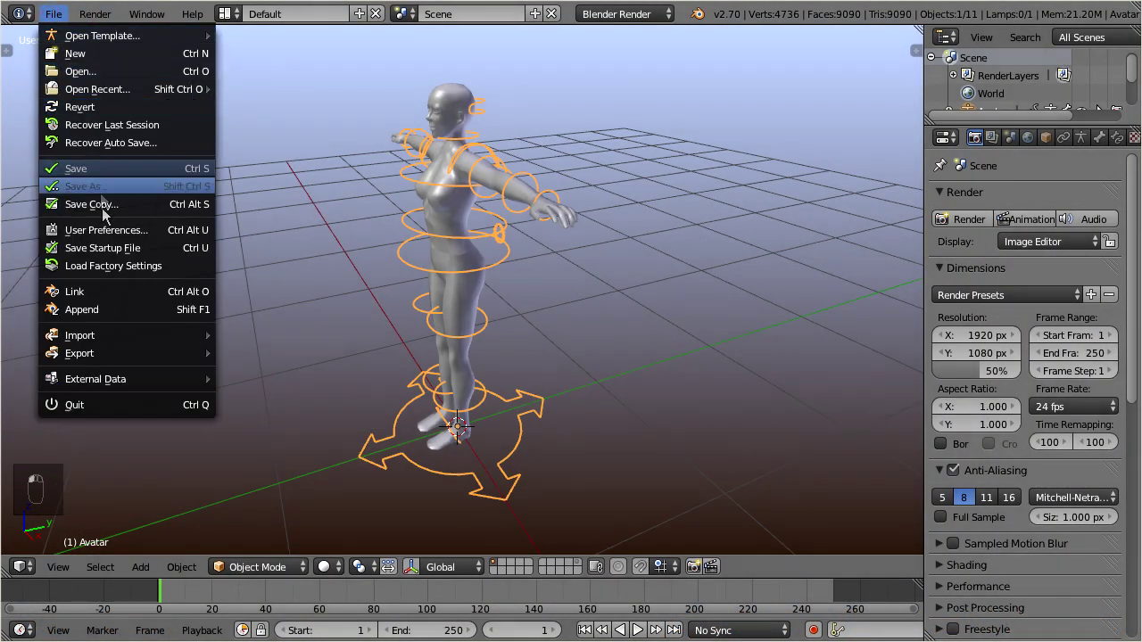
{"action": "left_click", "coordinate": [88, 309]}
{"action": "left_click", "coordinate": [244, 122]}
{"action": "left_click", "coordinate": [1057, 60]}
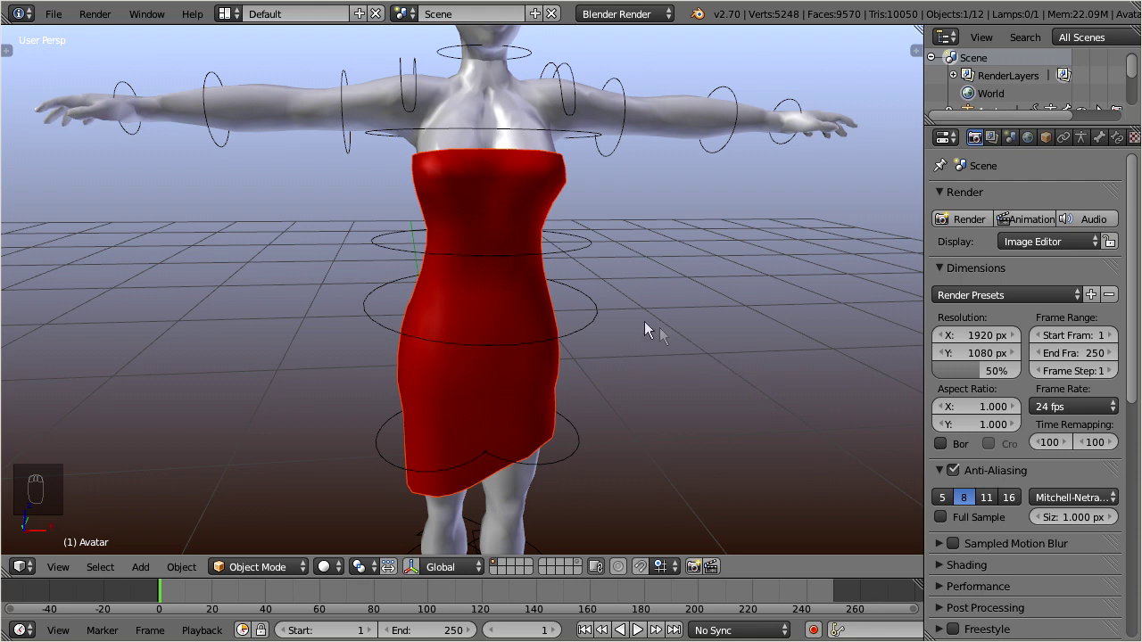
Select the armature, then the Dress as active, and show its mTorso/mPelvis vertex groups.
{"action": "right_click", "coordinate": [596, 318]}
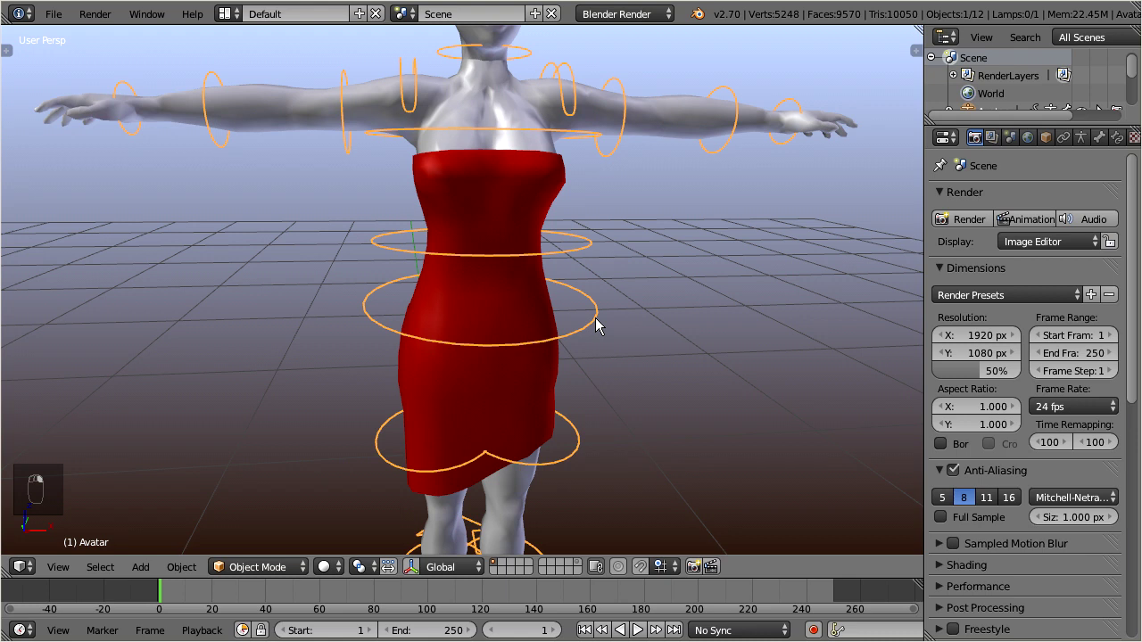
{"action": "right_click", "coordinate": [547, 179], "text": "shift"}
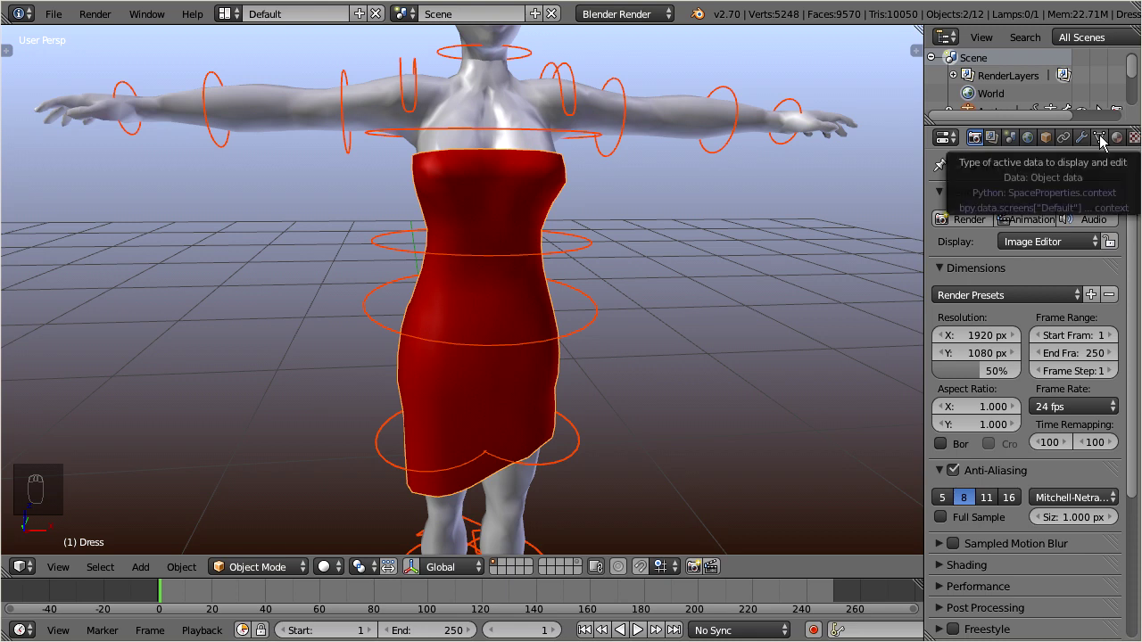
{"action": "left_click", "coordinate": [1100, 139]}
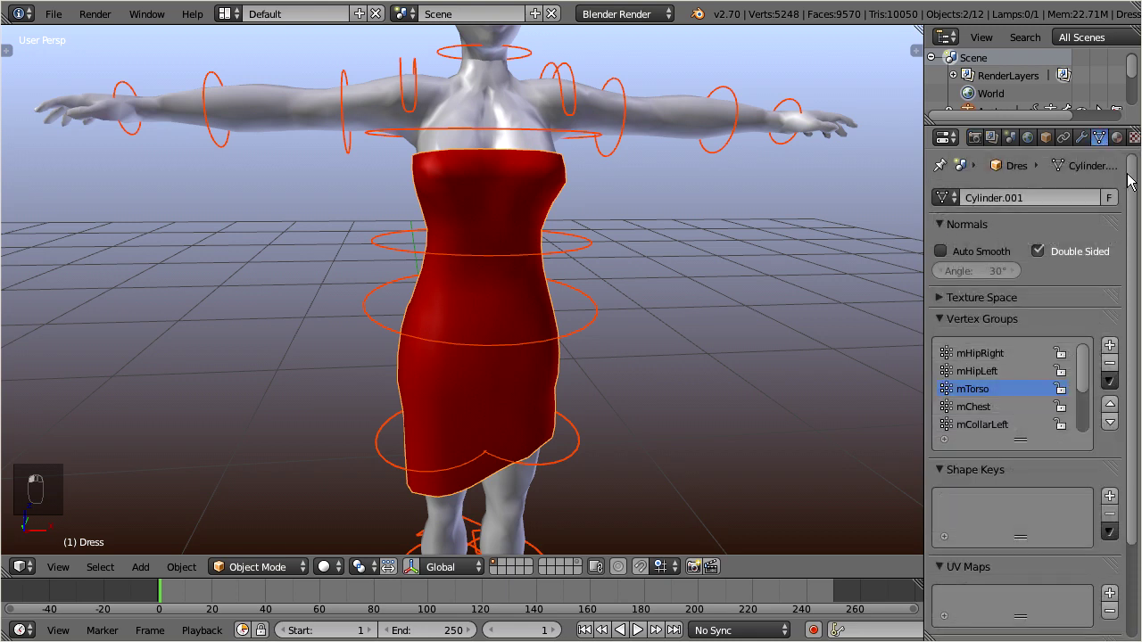
{"action": "left_click_drag", "start_coordinate": [1128, 178], "coordinate": [1126, 303]}
{"action": "left_click_drag", "start_coordinate": [1019, 326], "coordinate": [1020, 612]}
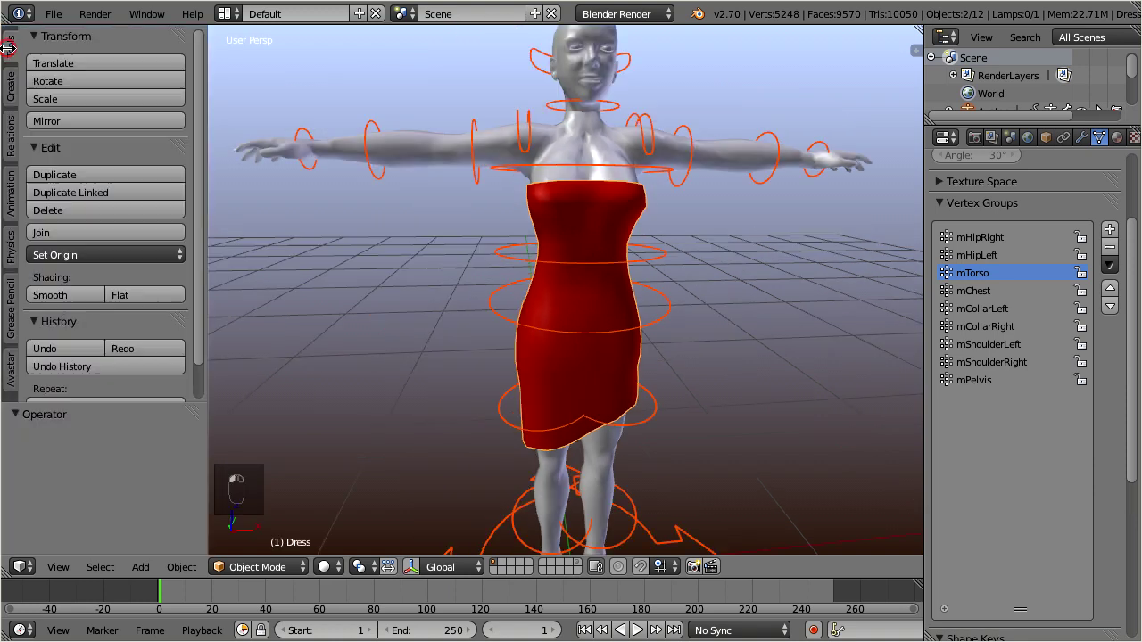
{"action": "left_click", "coordinate": [7, 49]}
Set the Avastar Skinning & Rigging Weight option to Keep.
{"action": "left_click", "coordinate": [7, 384]}
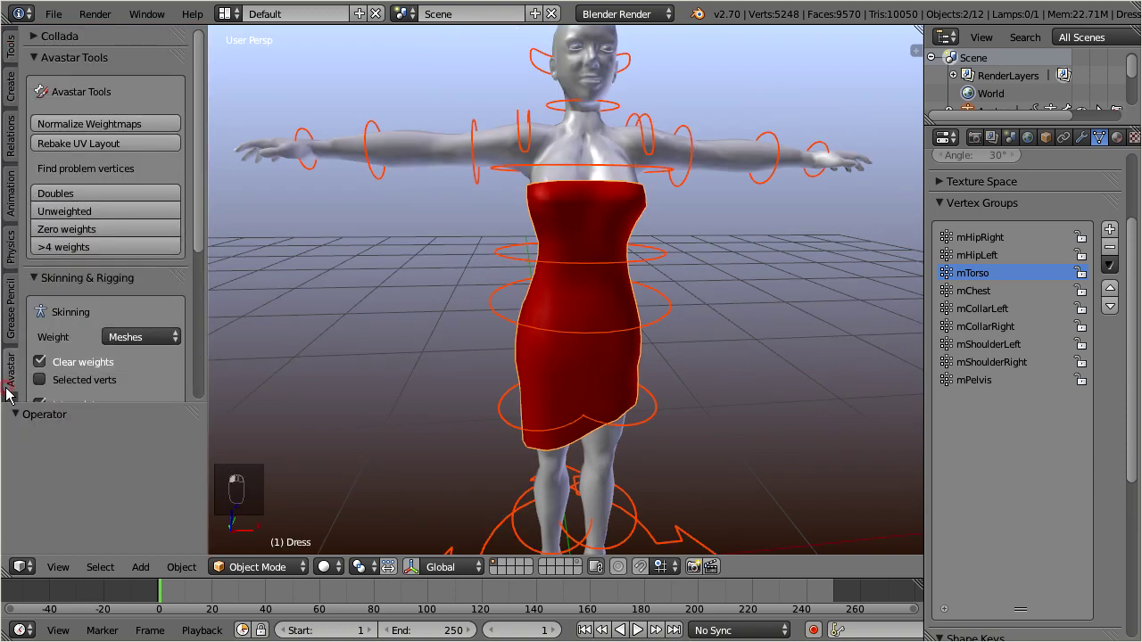
{"action": "left_click_drag", "start_coordinate": [200, 192], "coordinate": [190, 328]}
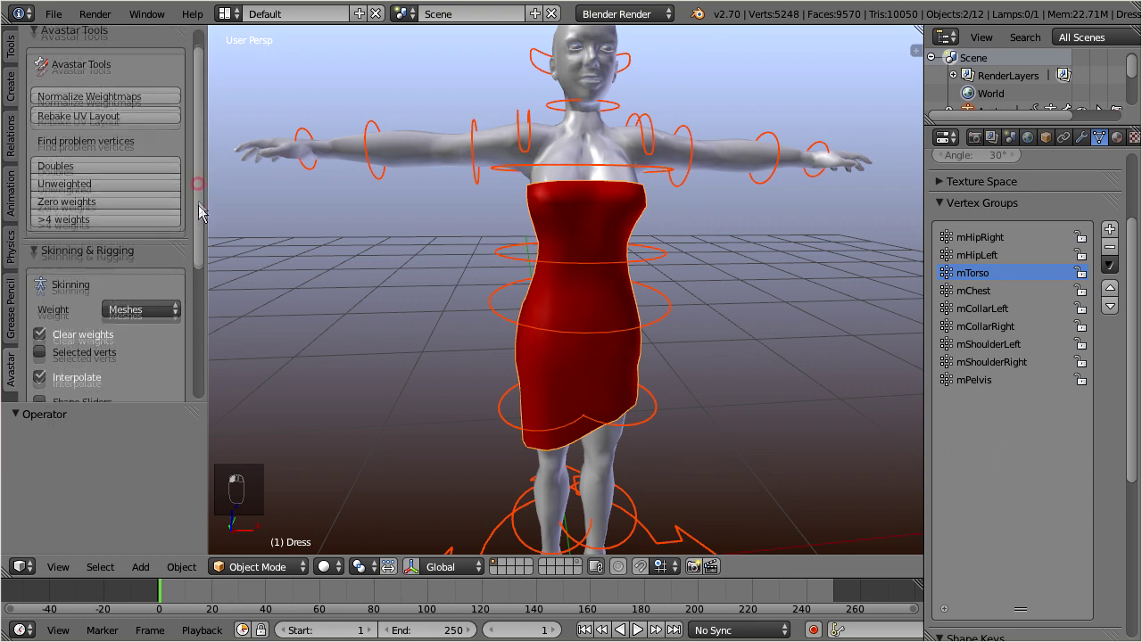
{"action": "scroll", "coordinate": [189, 328], "scroll_direction": "down", "scroll_amount": 2}
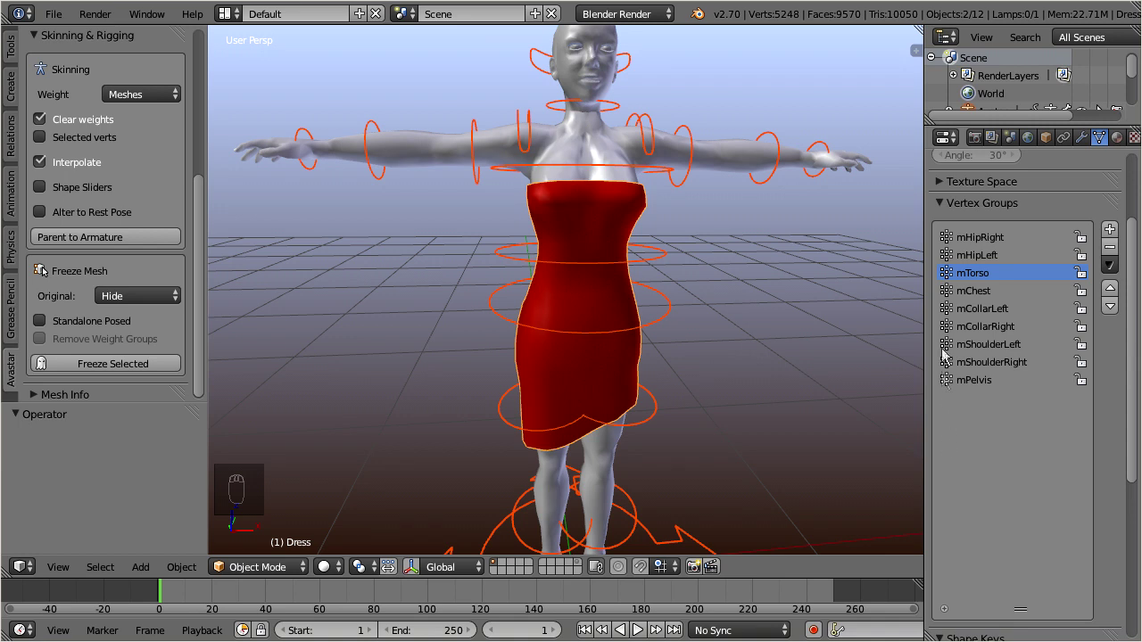
{"action": "left_click", "coordinate": [173, 95]}
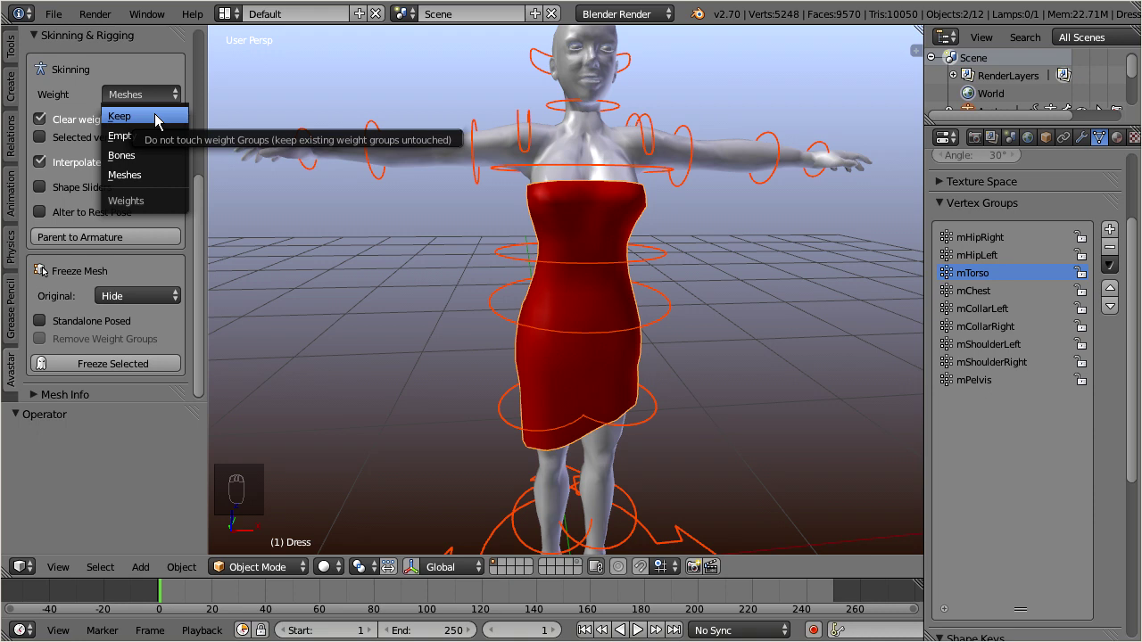
{"action": "left_click", "coordinate": [156, 117]}
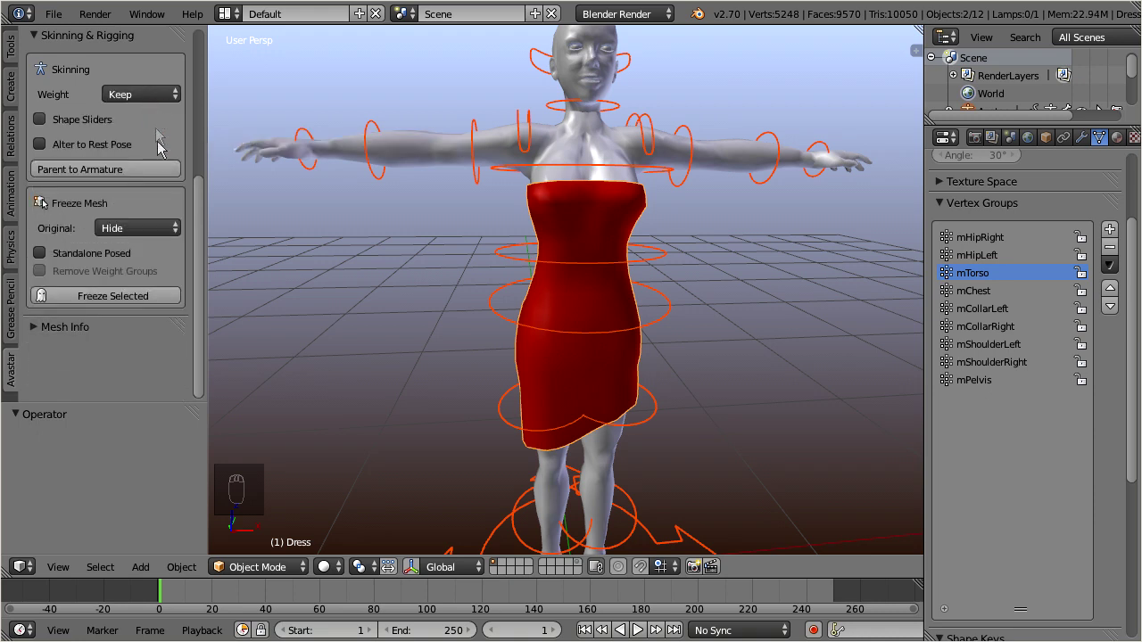
Parent the dress to the armature and apply the Fitted deform configuration.
{"action": "left_click", "coordinate": [154, 171]}
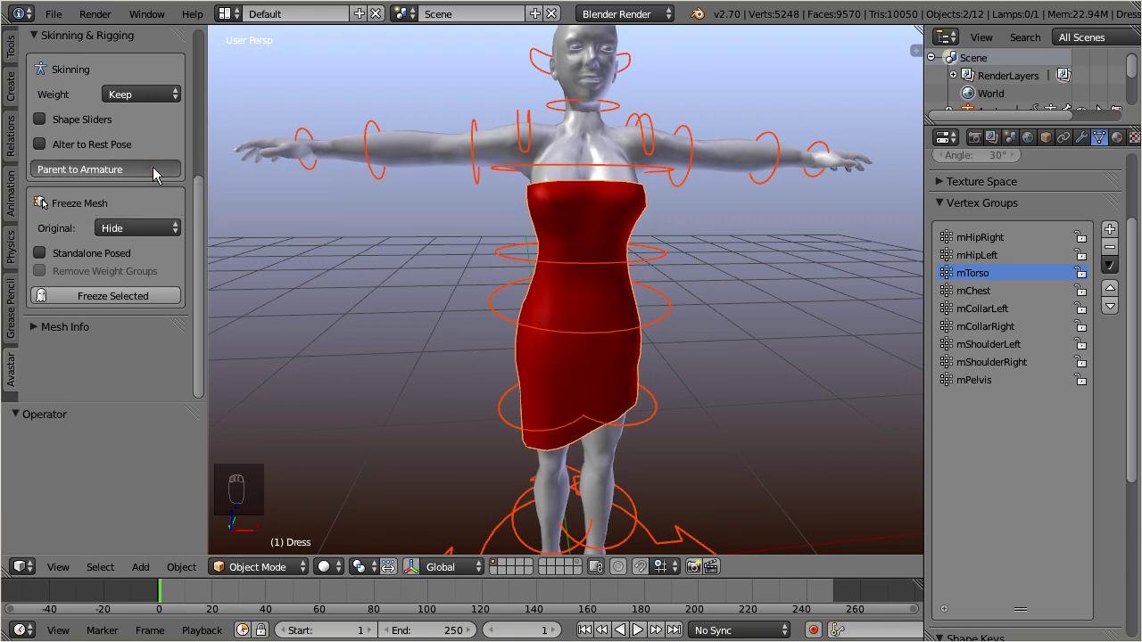
{"action": "left_click", "coordinate": [154, 171]}
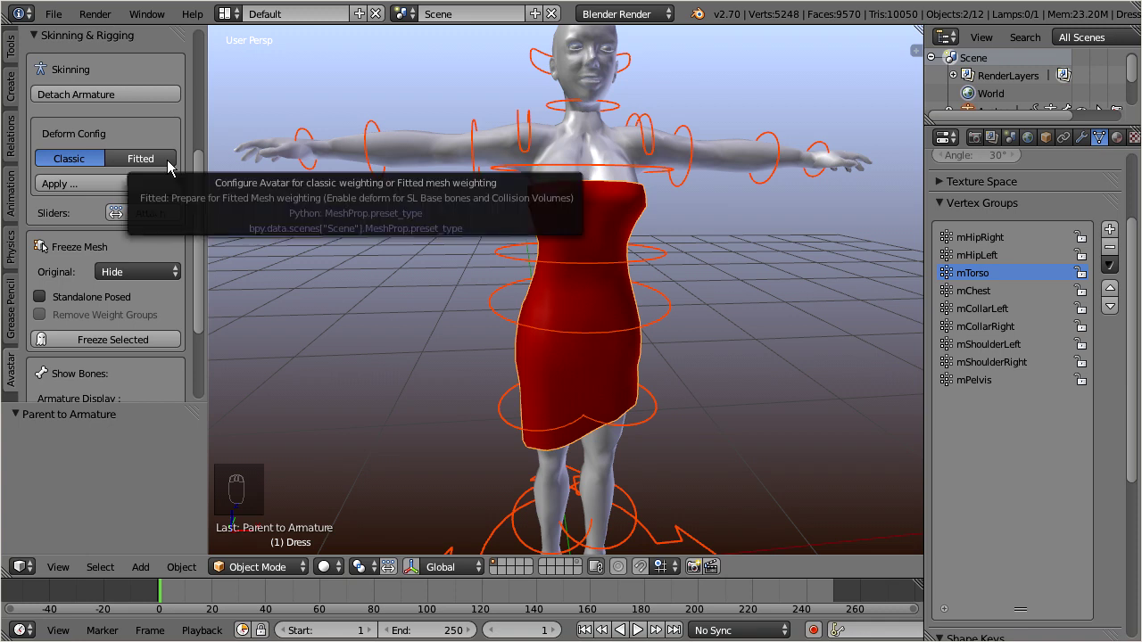
{"action": "left_click", "coordinate": [169, 167]}
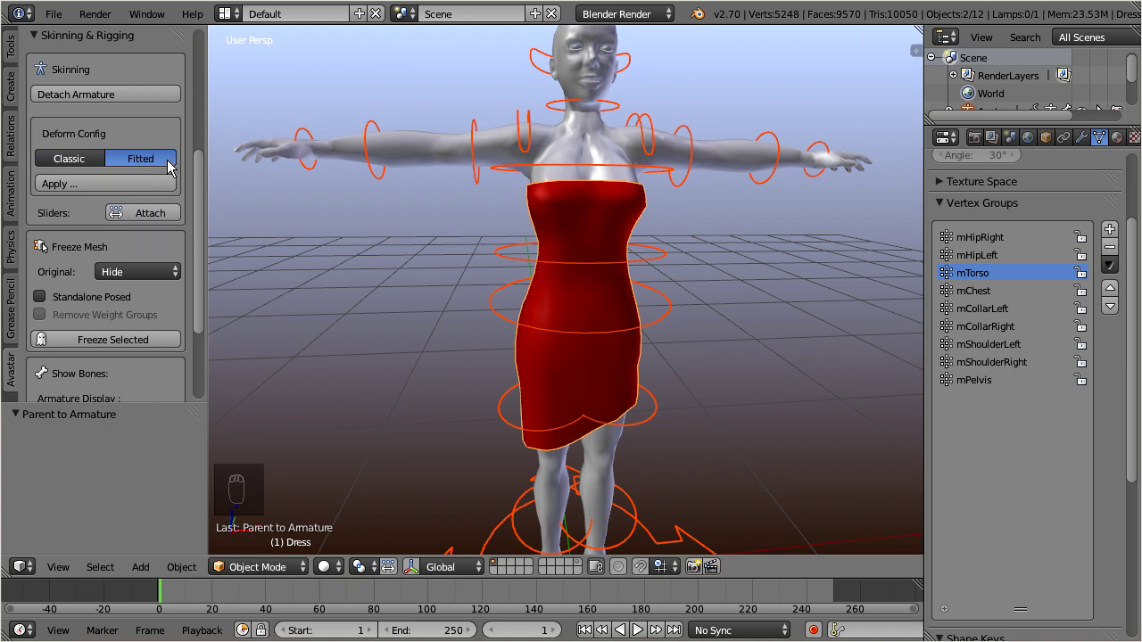
{"action": "left_click", "coordinate": [129, 185]}
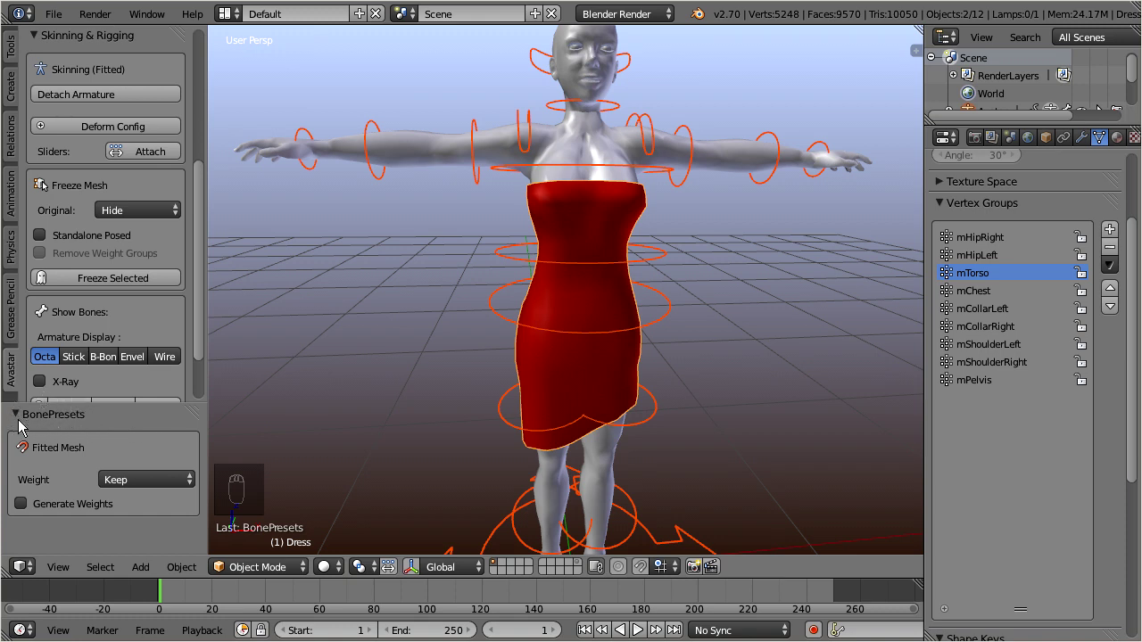
Set the bone preset Weight to Move and enable Generate Weights.
{"action": "left_click", "coordinate": [188, 482]}
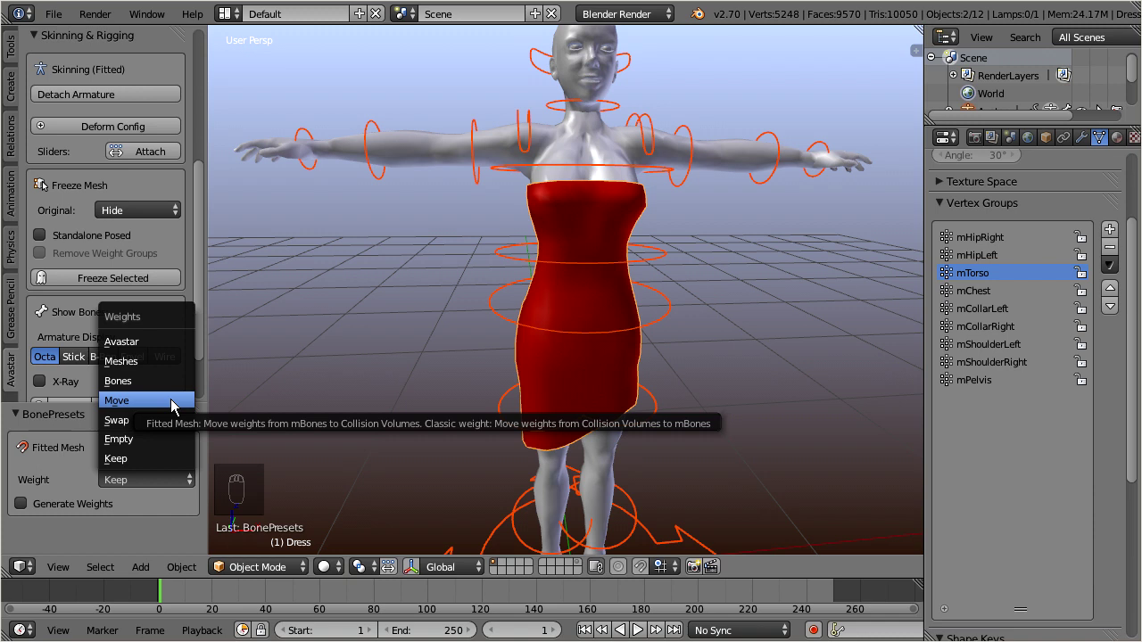
{"action": "left_click", "coordinate": [171, 402]}
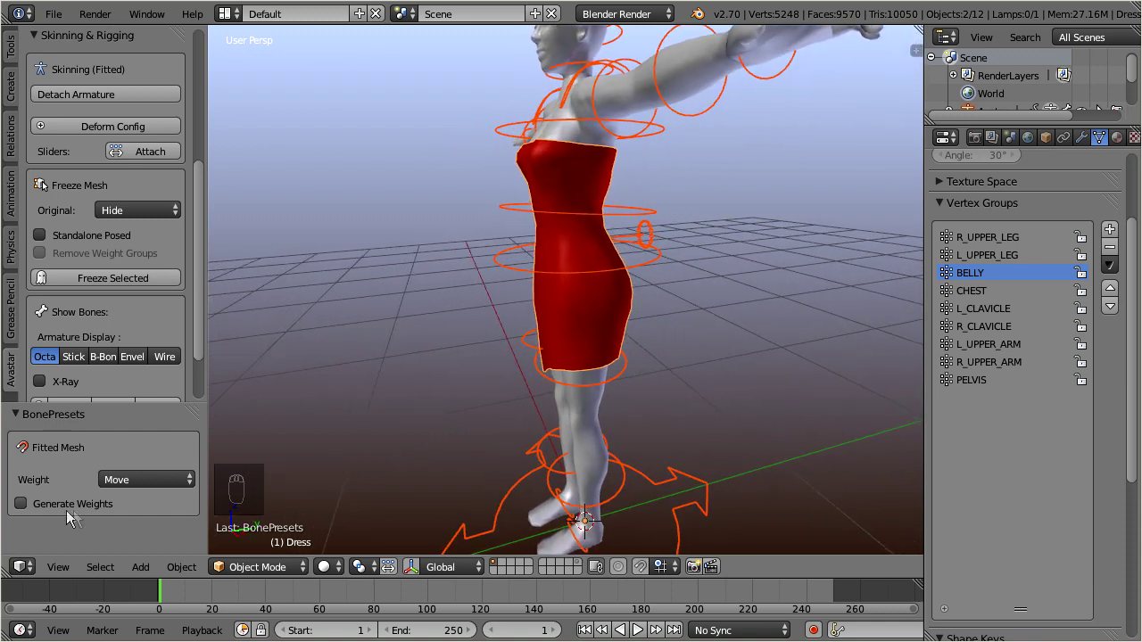
{"action": "left_click", "coordinate": [21, 505]}
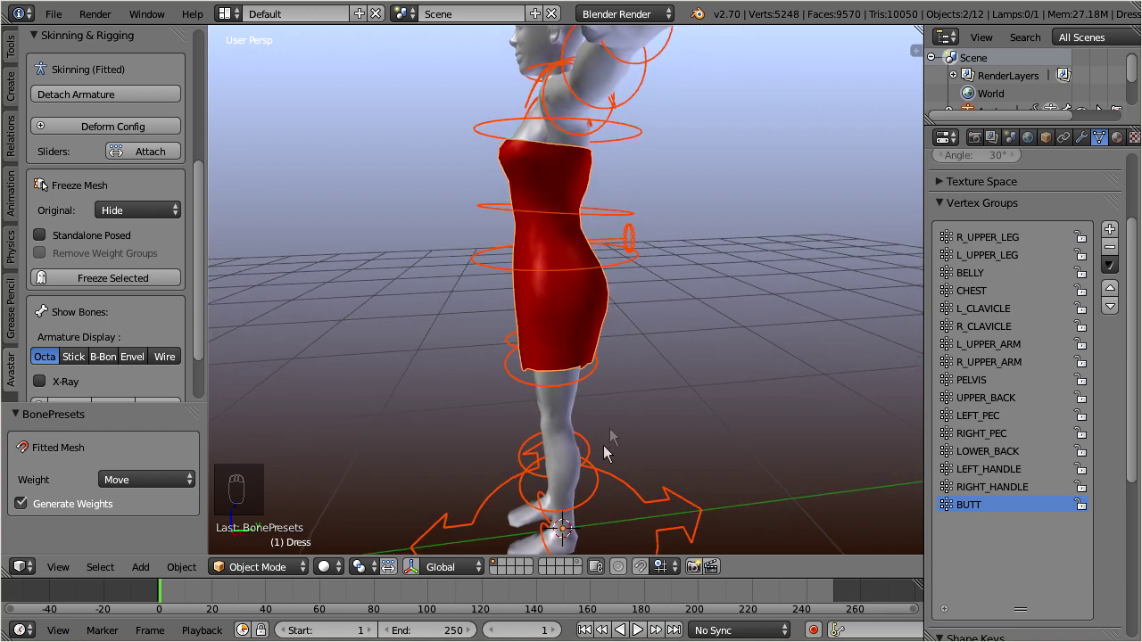
Test-bend the KneeLeft bone in Pose Mode, then cancel to leave the leg at rest.
{"action": "right_click", "coordinate": [594, 502]}
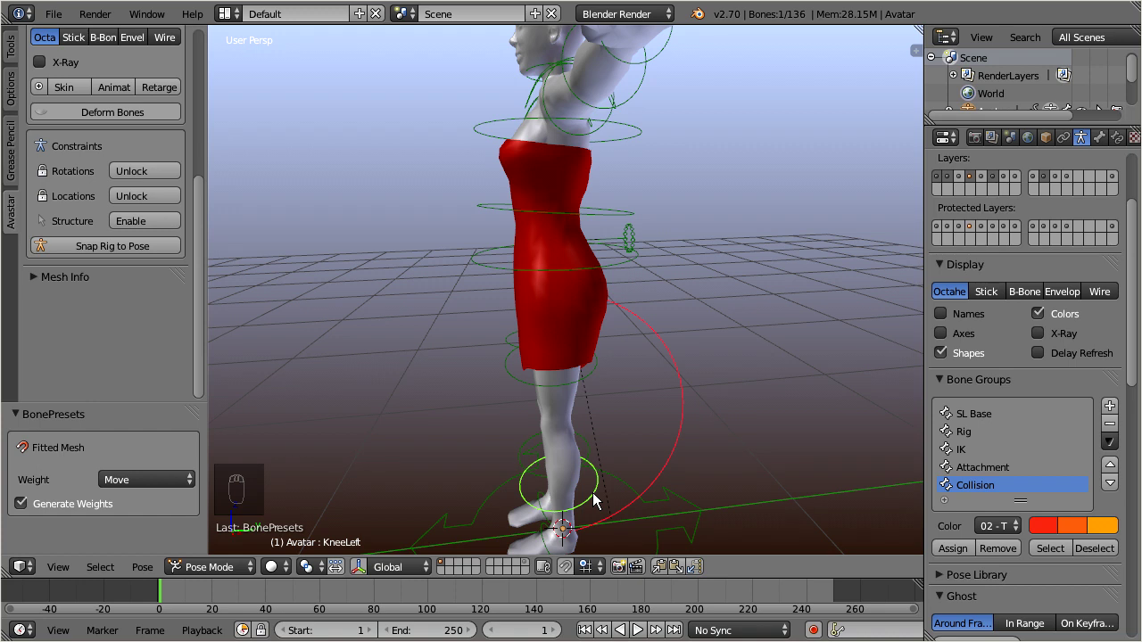
{"action": "key", "text": "g"}
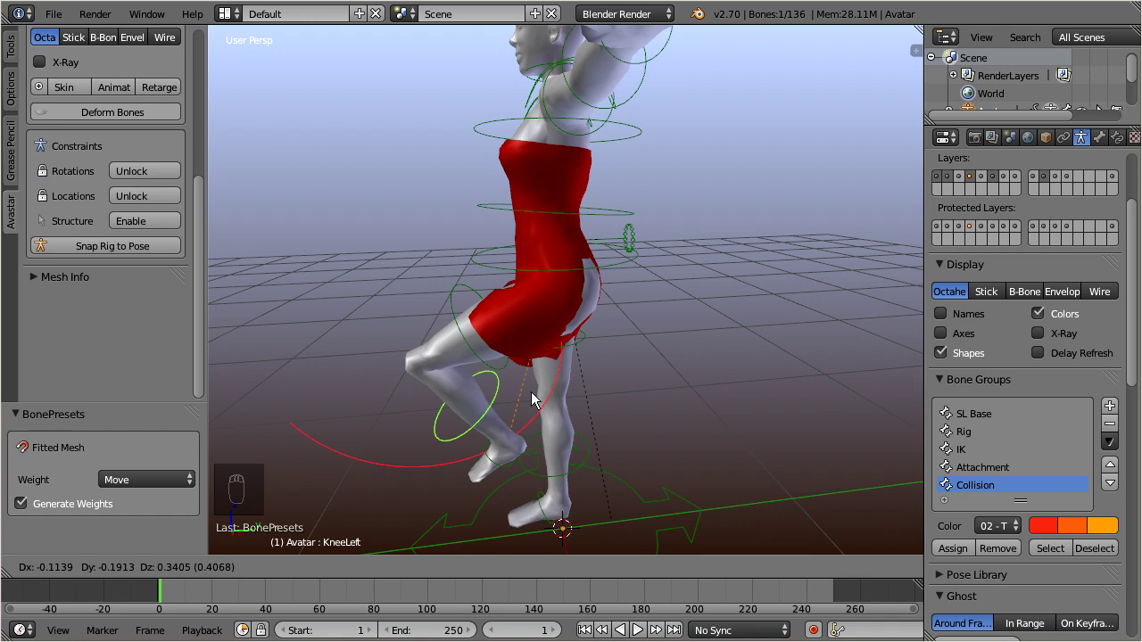
{"action": "key", "text": "Escape"}
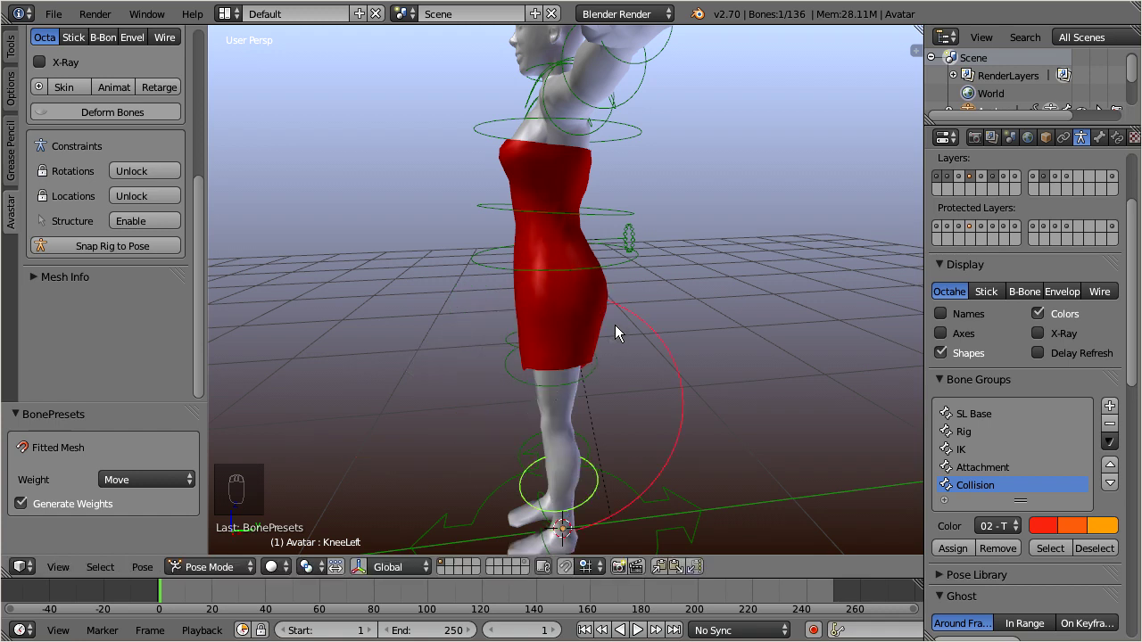
Orbit to a lower frontal view and zoom in on the dress around the torso.
{"action": "key", "text": "KP_4"}
{"action": "key", "text": "KP_4"}
{"action": "key", "text": "KP_4"}
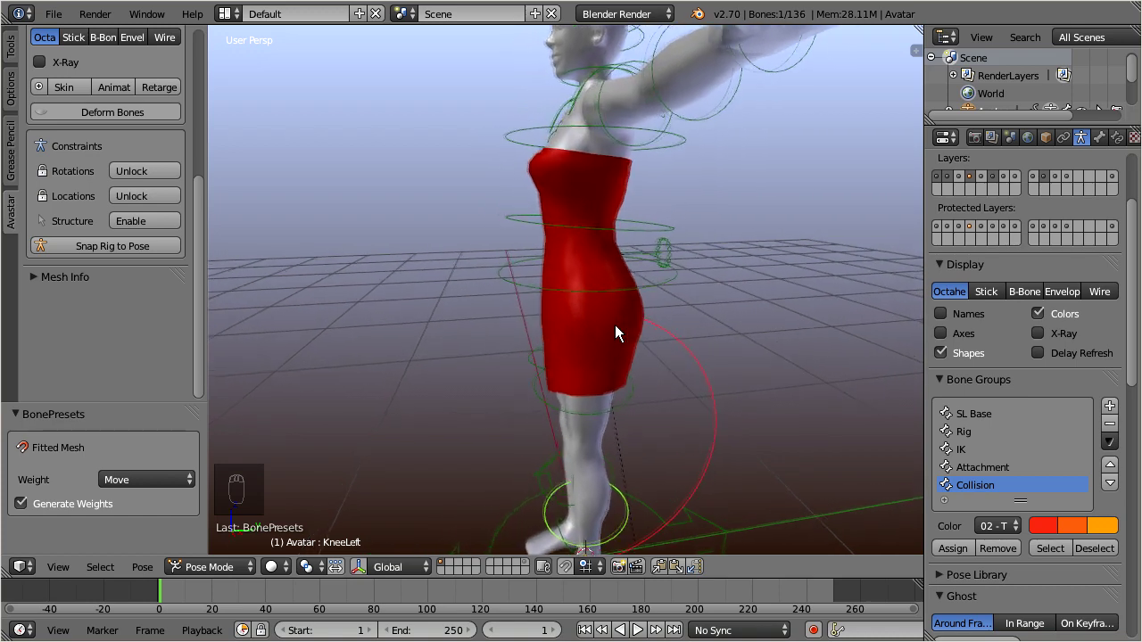
{"action": "key", "text": "KP_4"}
{"action": "key", "text": "KP_4"}
{"action": "key", "text": "KP_4"}
{"action": "key", "text": "KP_4"}
{"action": "key", "text": "KP_4"}
{"action": "key", "text": "KP_4"}
{"action": "key", "text": "KP_4"}
{"action": "key", "text": "KP_4"}
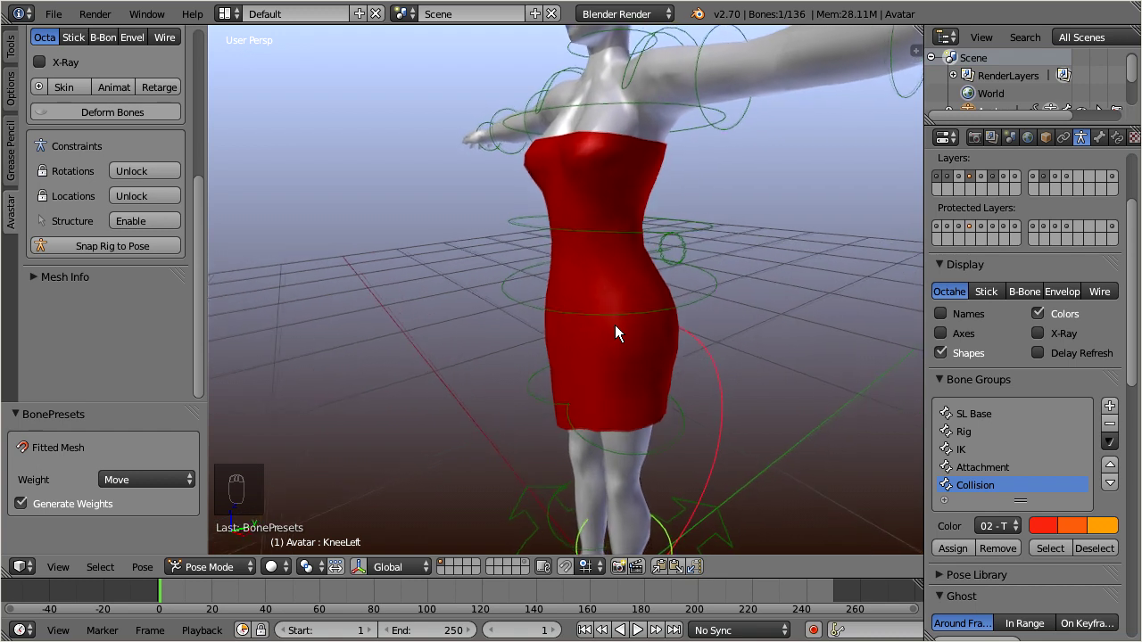
{"action": "key", "text": "KP_4"}
{"action": "key", "text": "KP_4"}
{"action": "key", "text": "KP_4"}
{"action": "key", "text": "KP_4"}
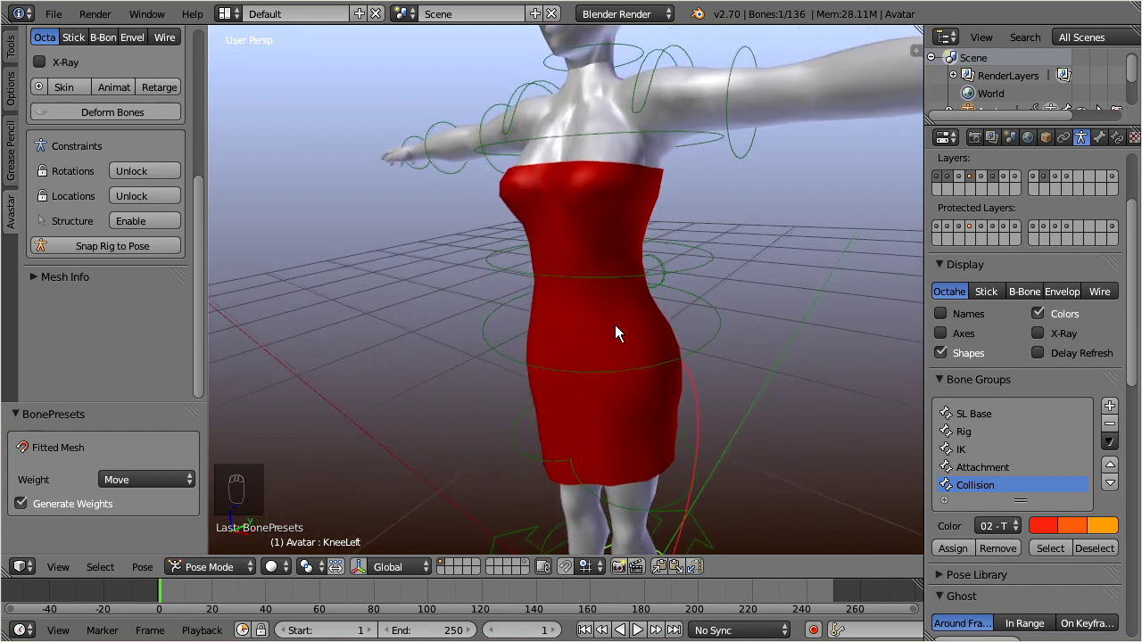
{"action": "key", "text": "KP_4"}
{"action": "key", "text": "KP_4"}
{"action": "key", "text": "KP_4"}
{"action": "key", "text": "KP_4"}
{"action": "key", "text": "KP_4"}
{"action": "key", "text": "KP_4"}
{"action": "key", "text": "KP_4"}
{"action": "key", "text": "KP_4"}
{"action": "key", "text": "KP_4"}
{"action": "key", "text": "KP_8"}
{"action": "key", "text": "KP_8"}
{"action": "key", "text": "KP_8"}
{"action": "key", "text": "KP_8"}
{"action": "key", "text": "KP_Add"}
{"action": "key", "text": "KP_Add"}
{"action": "key", "text": "KP_Add"}
{"action": "key", "text": "KP_Add"}
{"action": "key", "text": "KP_Add"}
{"action": "key", "text": "KP_Add"}
{"action": "key", "text": "KP_Add"}
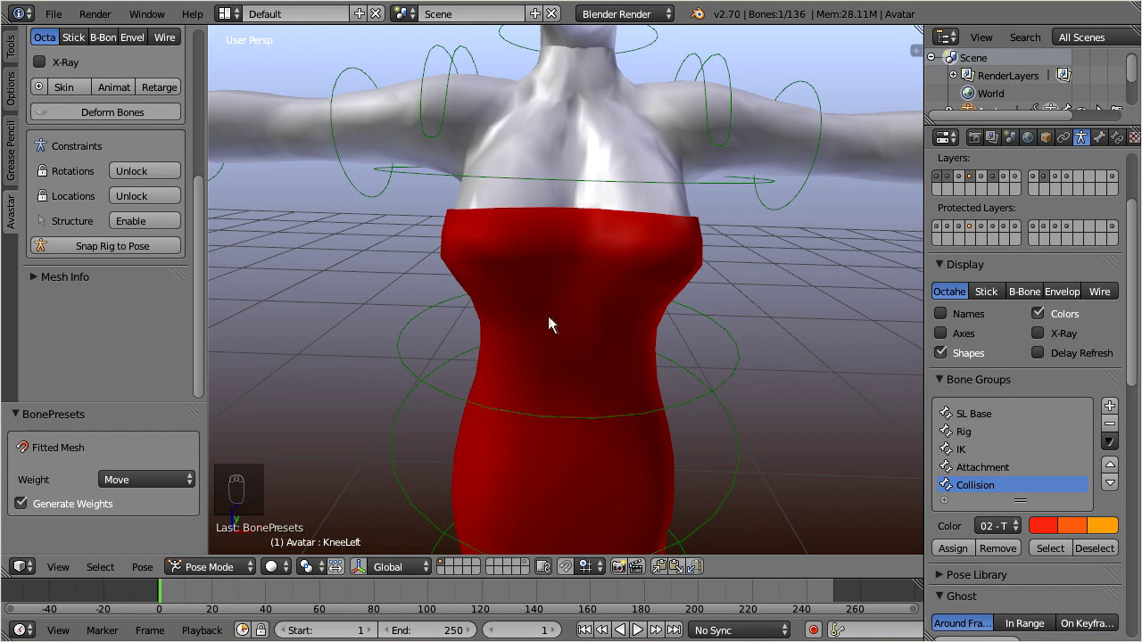
Reselect the Dress and attach it to the avatar's shape sliders.
{"action": "right_click", "coordinate": [446, 243]}
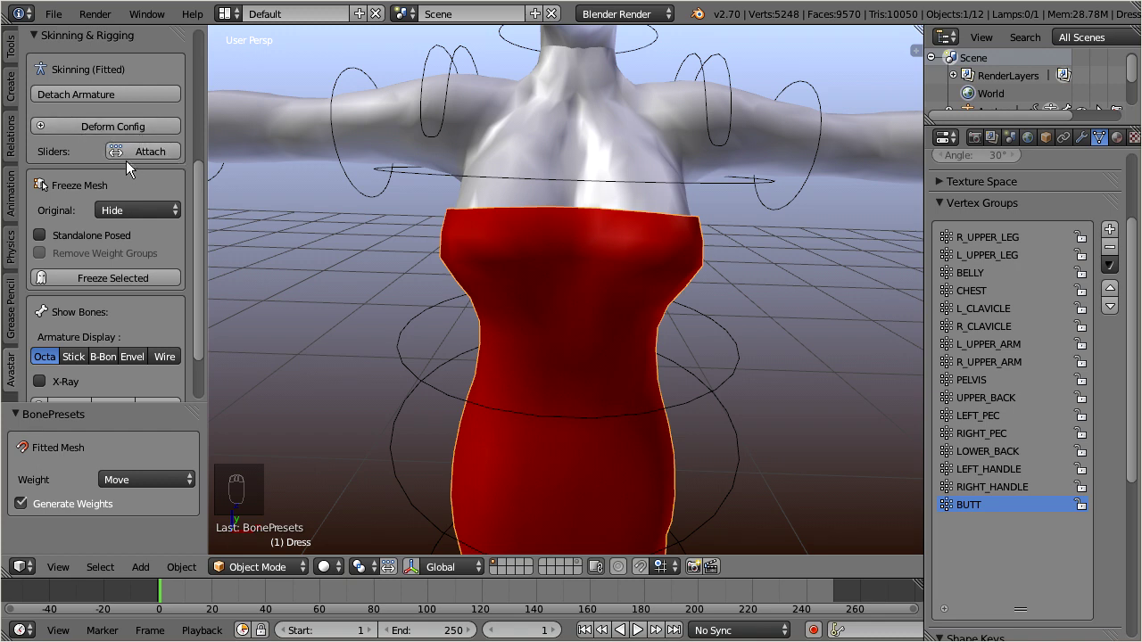
{"action": "left_click", "coordinate": [157, 151]}
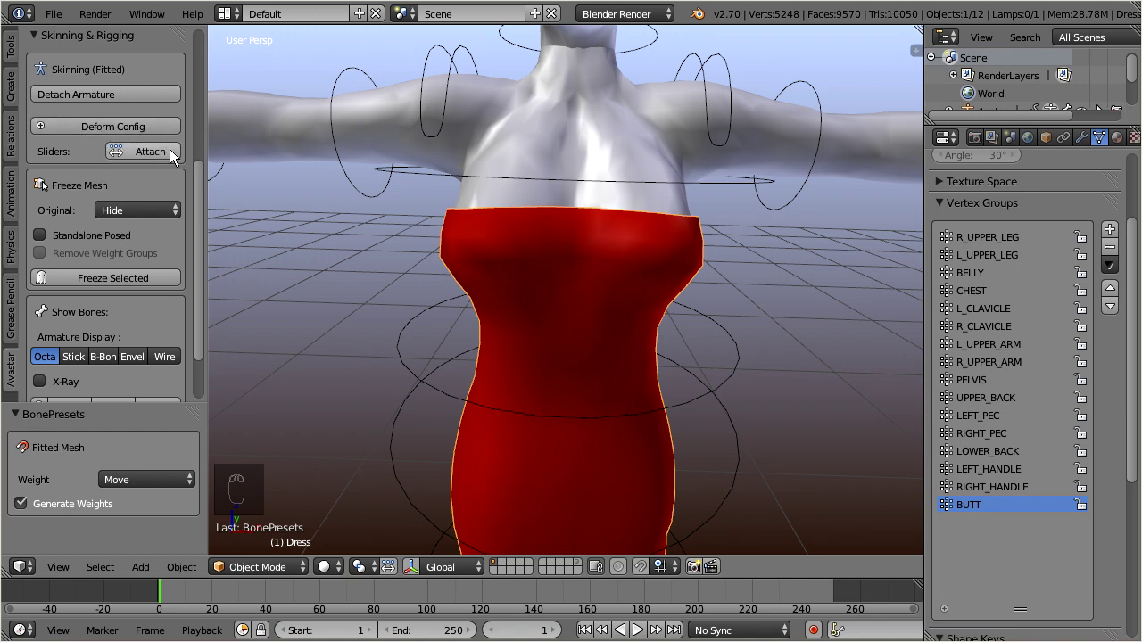
{"action": "left_click", "coordinate": [169, 152]}
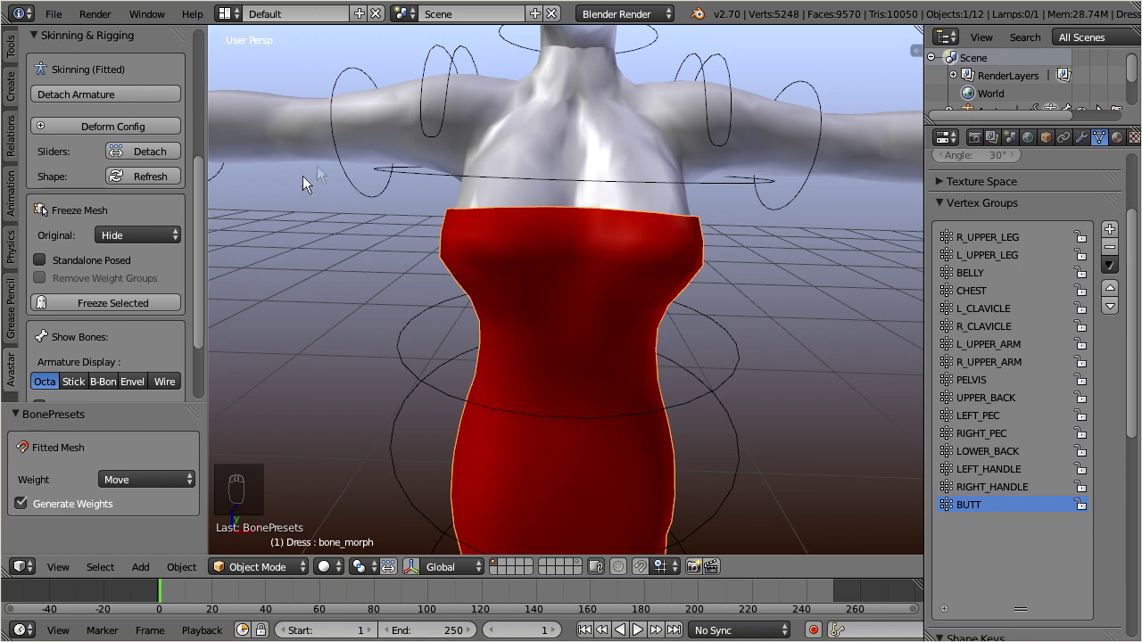
Set the rig's Torso Breast Size slider to 100 and orbit to inspect the dress's chest.
{"action": "right_click", "coordinate": [694, 59]}
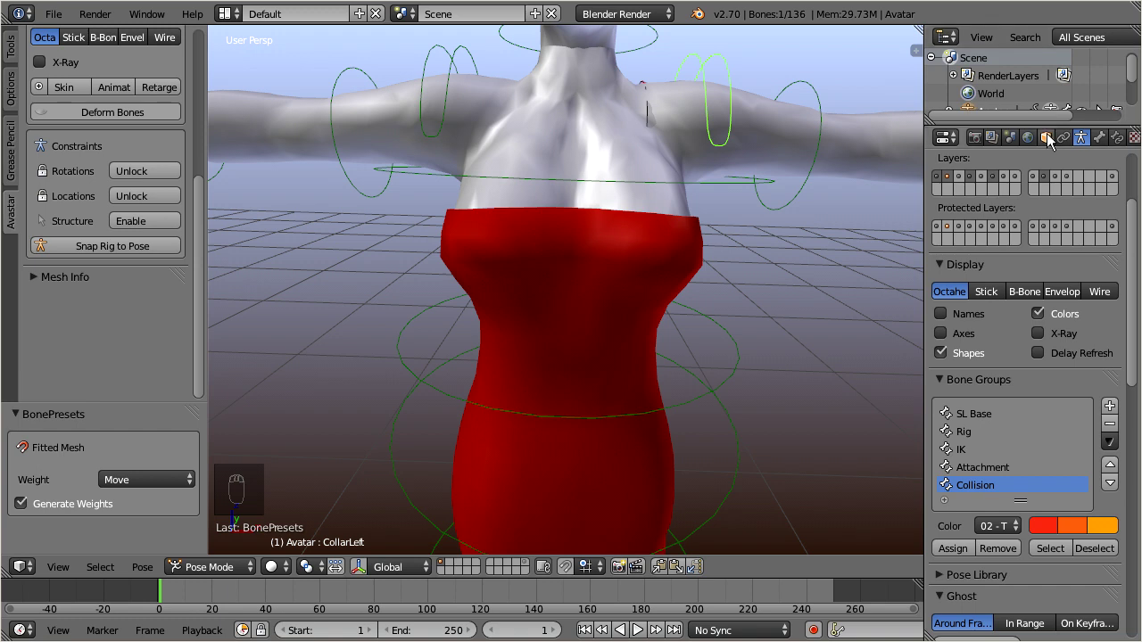
{"action": "left_click", "coordinate": [1046, 137]}
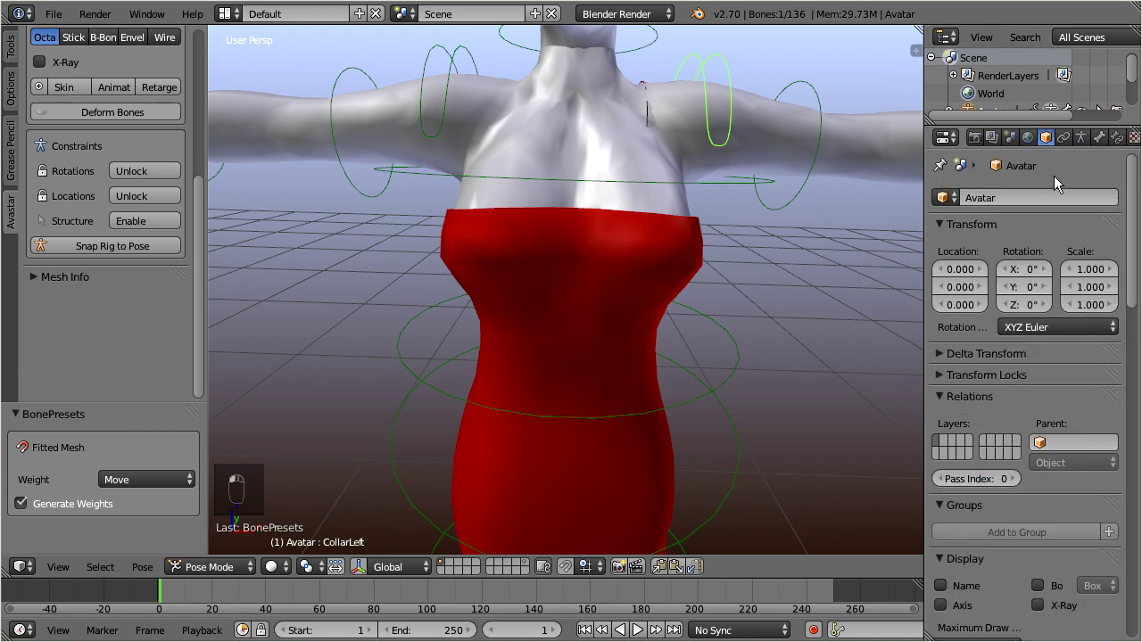
{"action": "left_click_drag", "start_coordinate": [1131, 206], "coordinate": [1132, 419]}
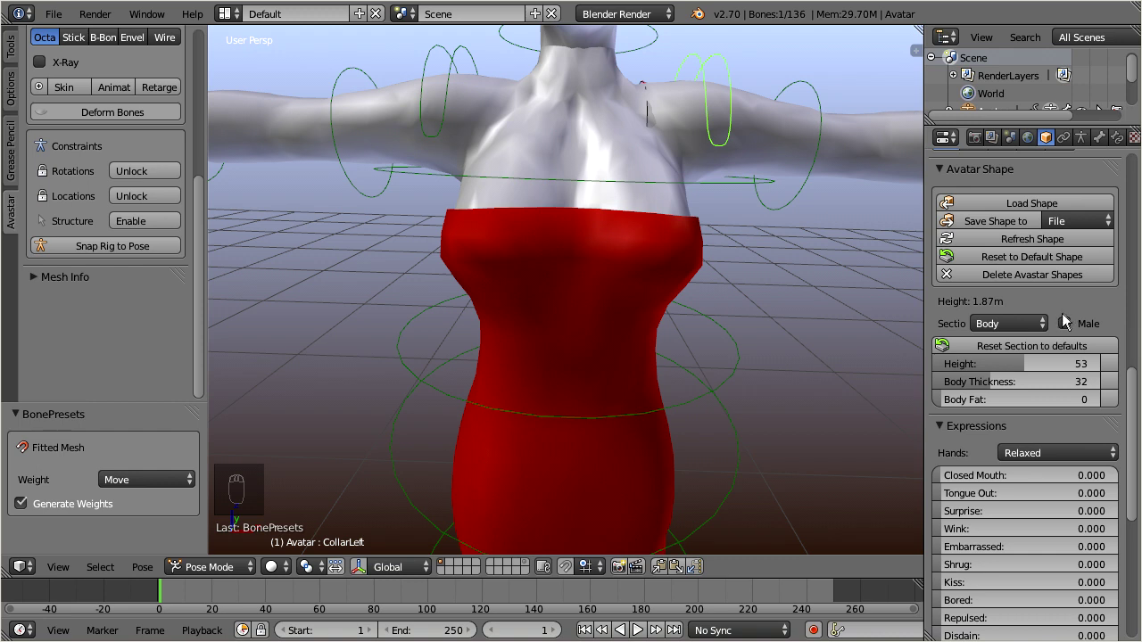
{"action": "left_click", "coordinate": [1043, 324]}
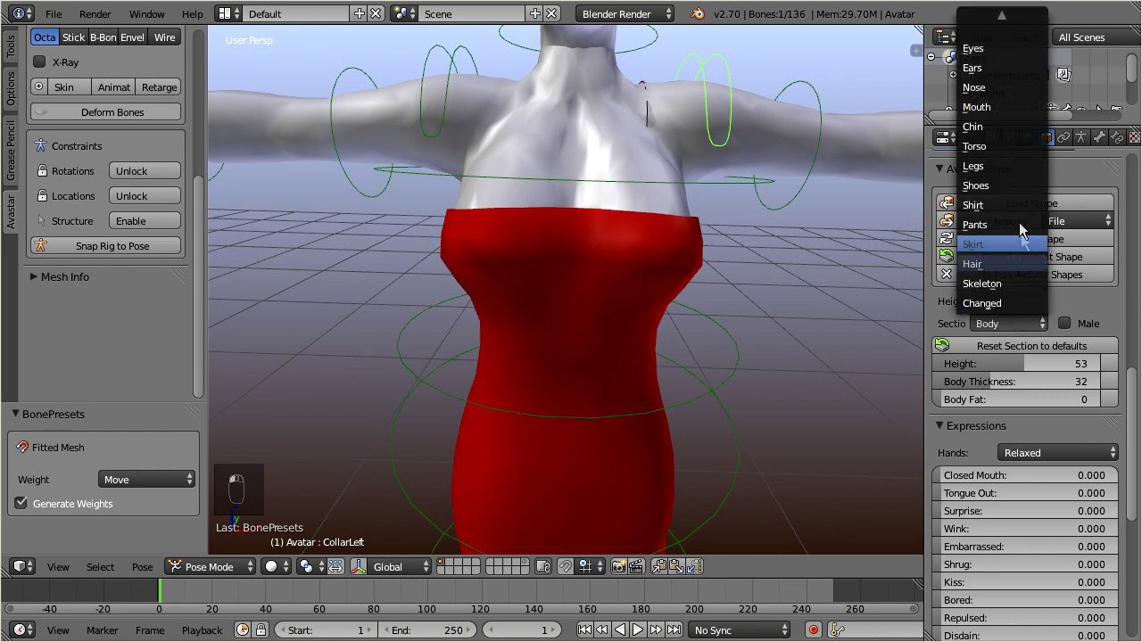
{"action": "left_click", "coordinate": [1019, 149]}
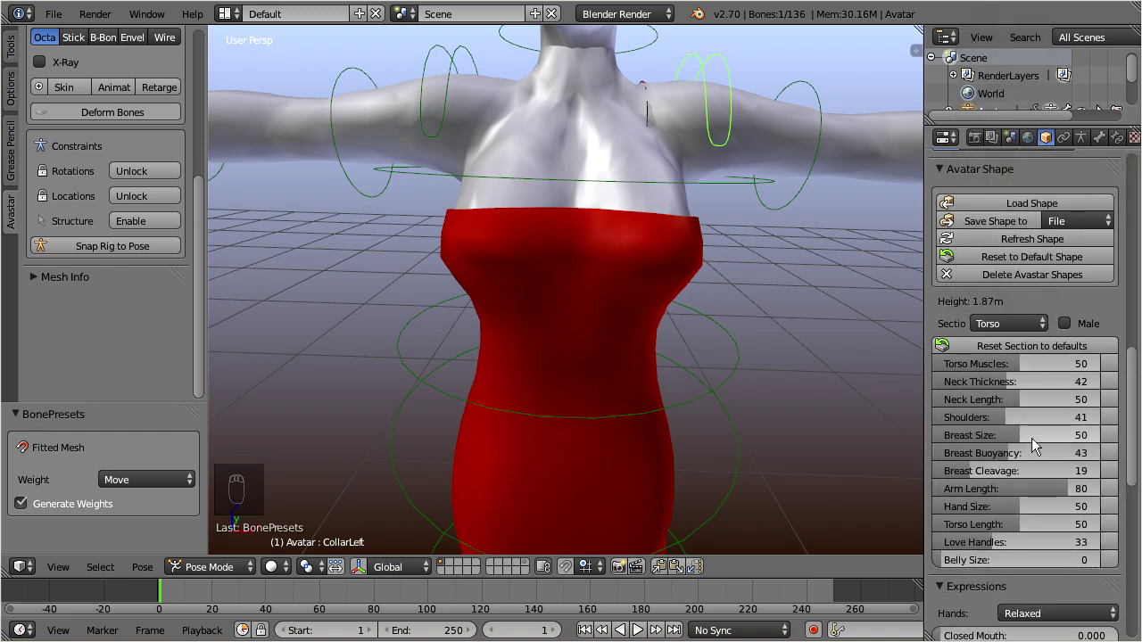
{"action": "mouse_move", "coordinate": [1020, 443]}
{"action": "left_mouse_down"}
{"action": "mouse_move", "coordinate": [907, 446]}
{"action": "mouse_move", "coordinate": [1109, 440]}
{"action": "left_mouse_up"}
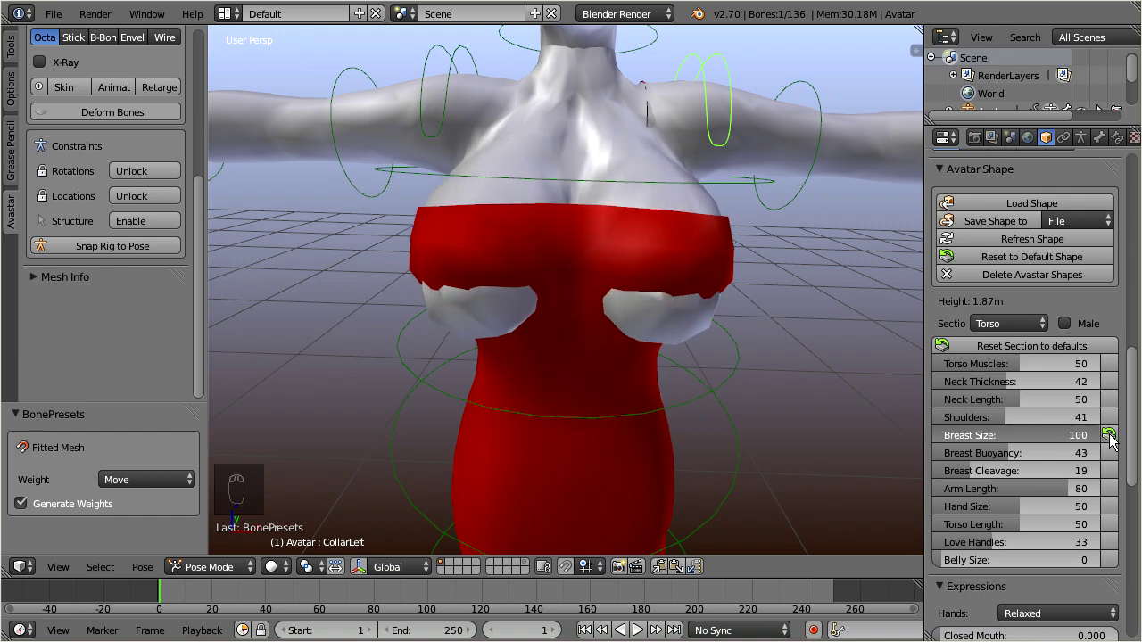
{"action": "middle_click_drag", "start_coordinate": [901, 388], "coordinate": [758, 339]}
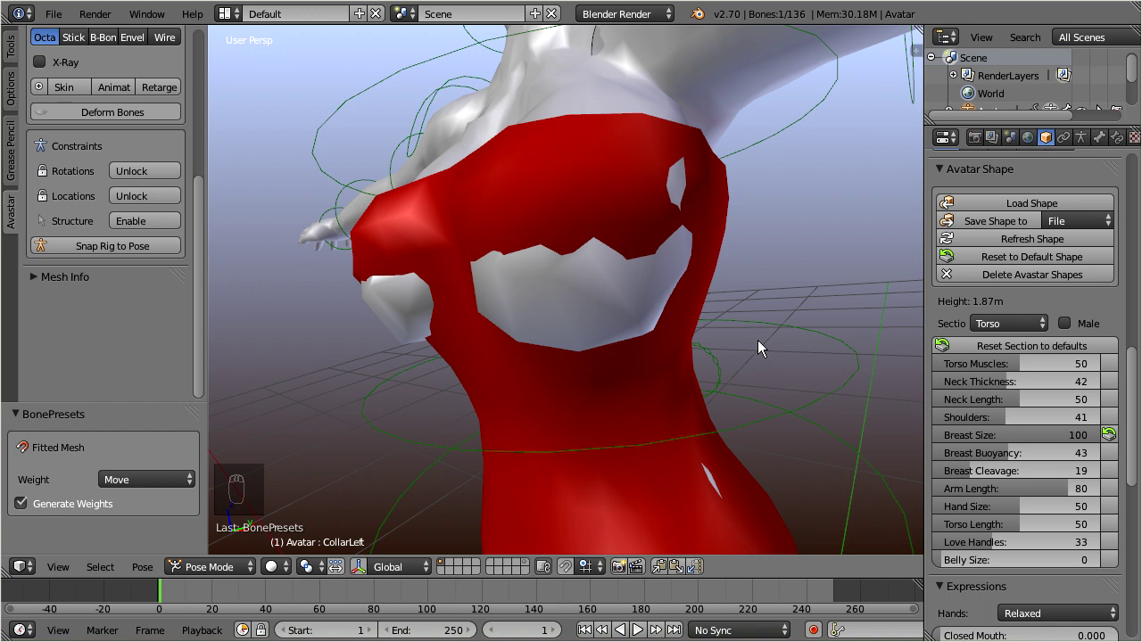
{"action": "middle_click_drag", "start_coordinate": [757, 340], "coordinate": [758, 340]}
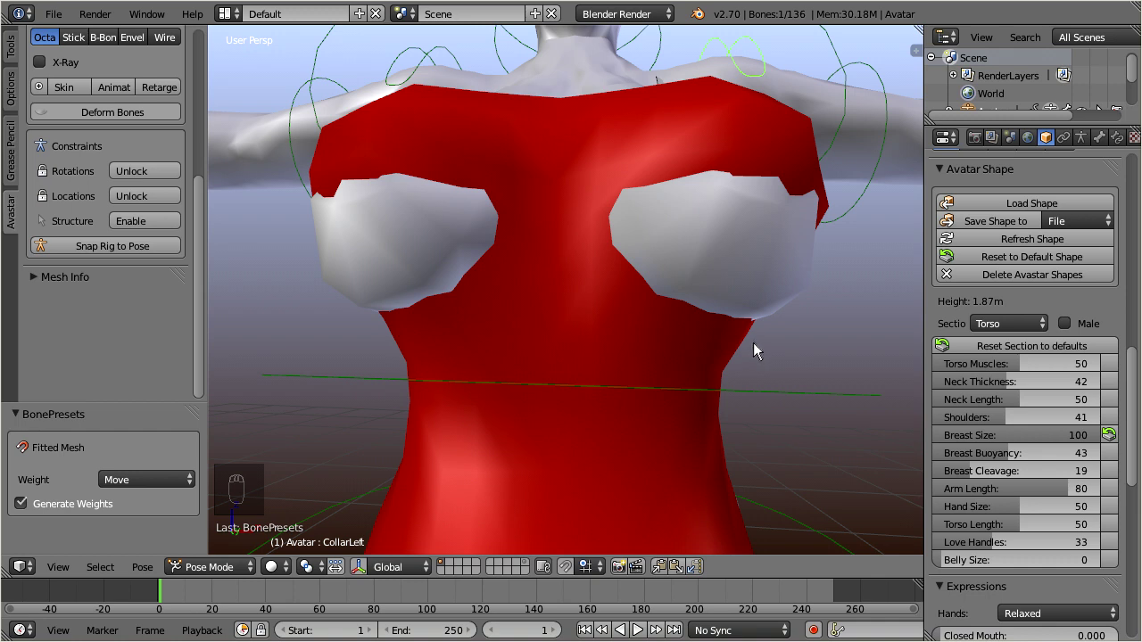
Select the dress and switch it to Weight Paint mode.
{"action": "right_click", "coordinate": [709, 353]}
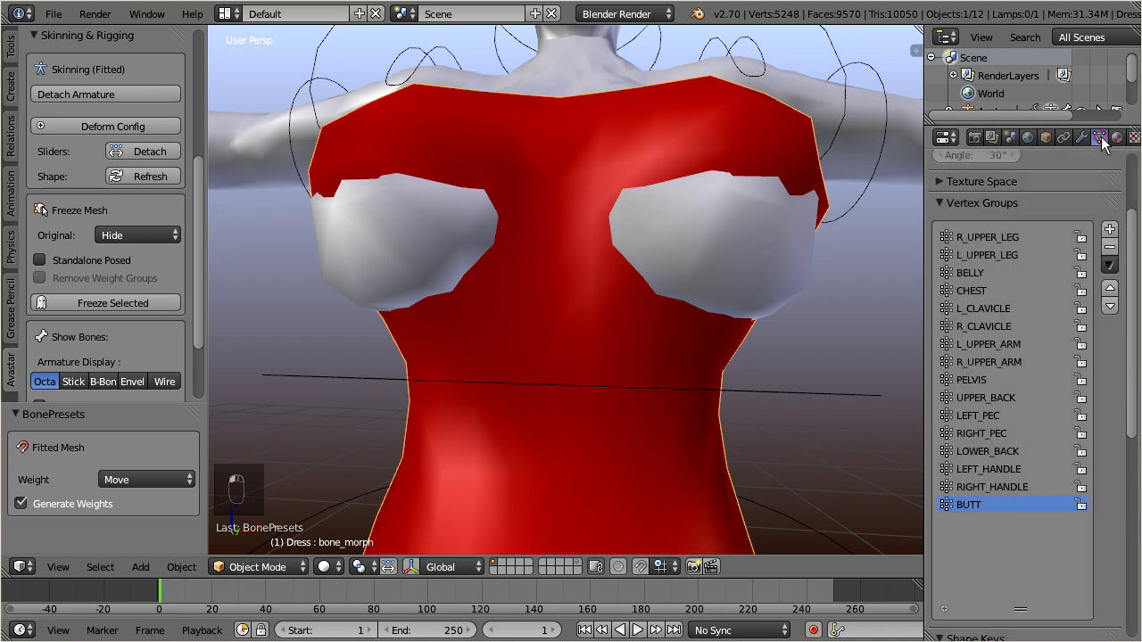
{"action": "left_click", "coordinate": [274, 566]}
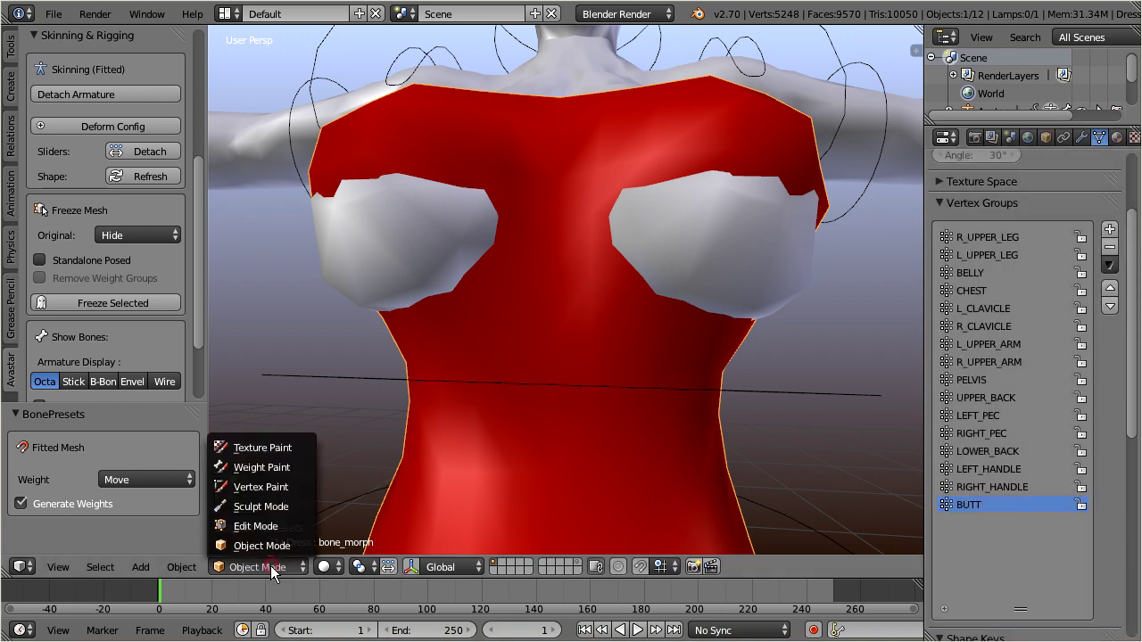
{"action": "left_click", "coordinate": [304, 467]}
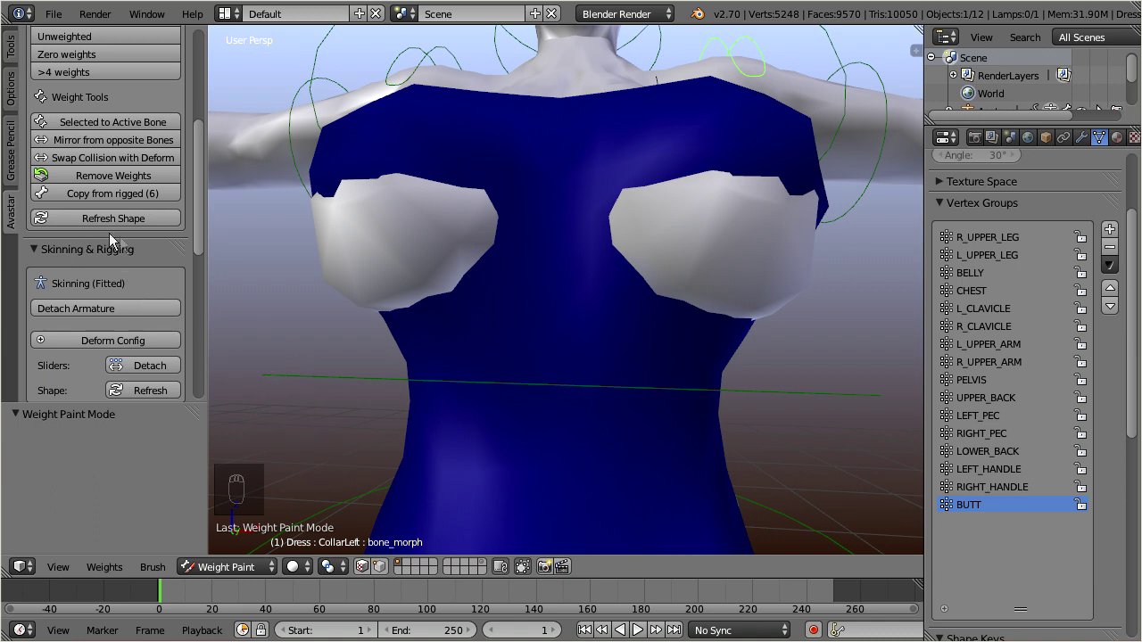
Apply the Avastar Skin bone display preset and orbit out to view the upper body.
{"action": "left_click", "coordinate": [10, 228]}
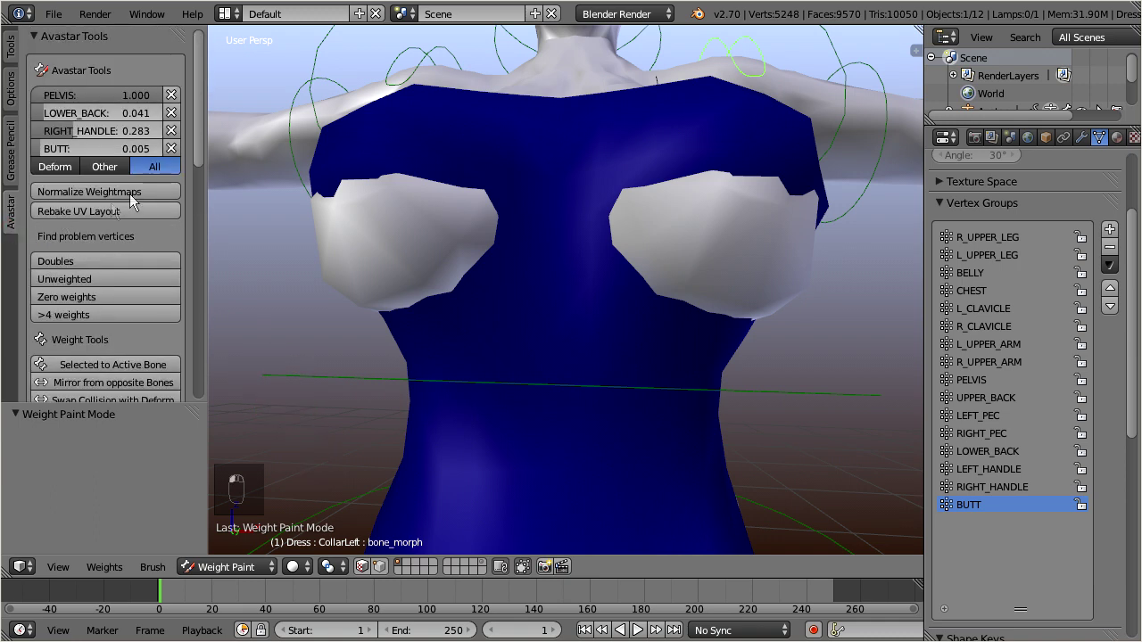
{"action": "scroll", "coordinate": [190, 192], "scroll_direction": "down", "scroll_amount": 5}
{"action": "scroll", "coordinate": [191, 268], "scroll_direction": "down", "scroll_amount": 5}
{"action": "scroll", "coordinate": [192, 339], "scroll_direction": "down", "scroll_amount": 4}
{"action": "scroll", "coordinate": [191, 384], "scroll_direction": "down", "scroll_amount": 3}
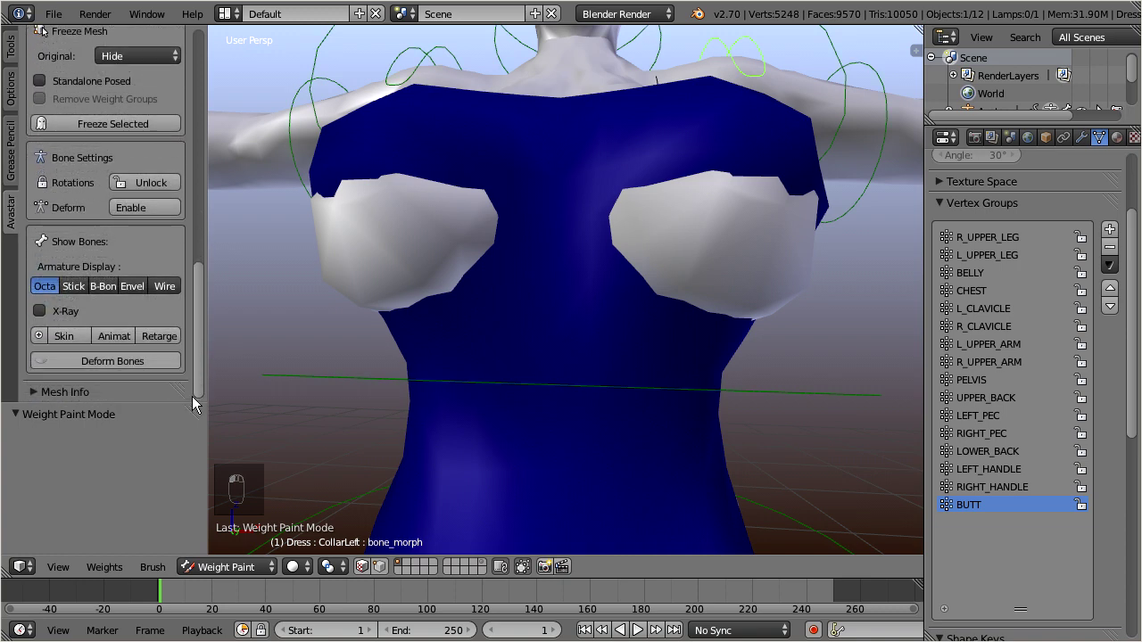
{"action": "left_click", "coordinate": [76, 335]}
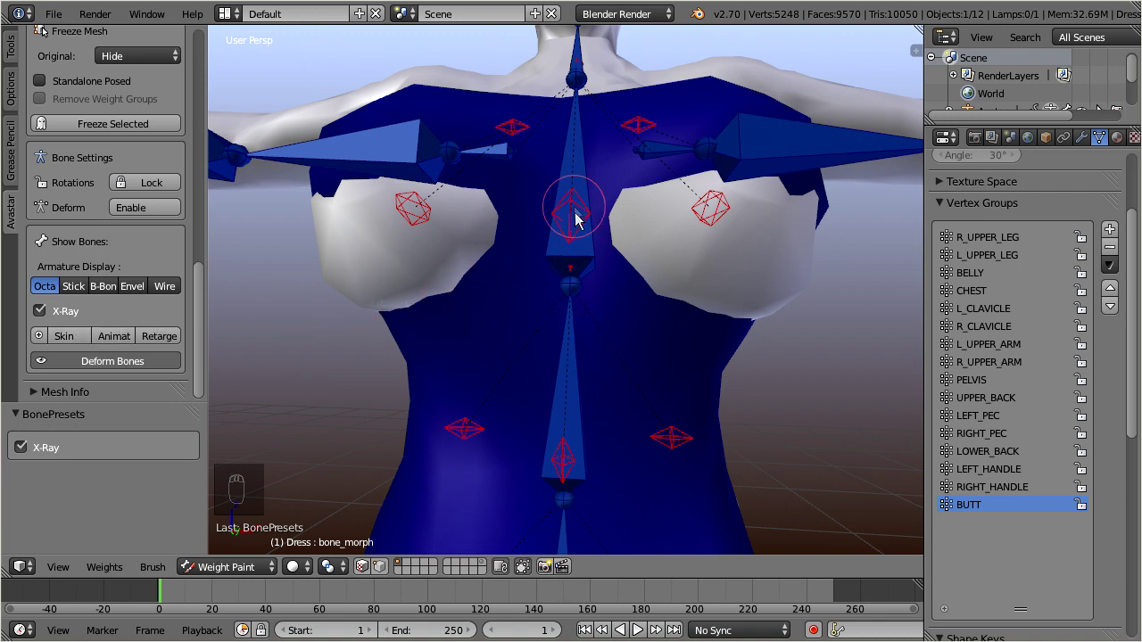
{"action": "mouse_move", "coordinate": [576, 234]}
{"action": "middle_mouse_down"}
{"action": "mouse_move", "coordinate": [595, 272]}
{"action": "mouse_move", "coordinate": [654, 305]}
{"action": "middle_mouse_up"}
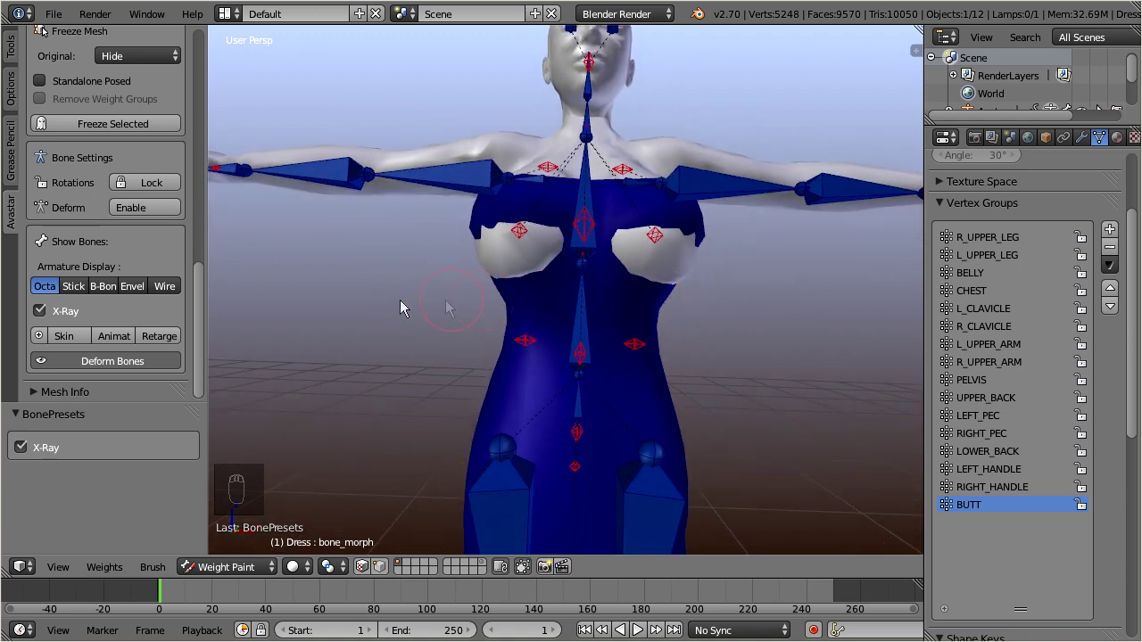
Display the bones as sticks and show the Avatar armature's shape sliders.
{"action": "left_click", "coordinate": [73, 289]}
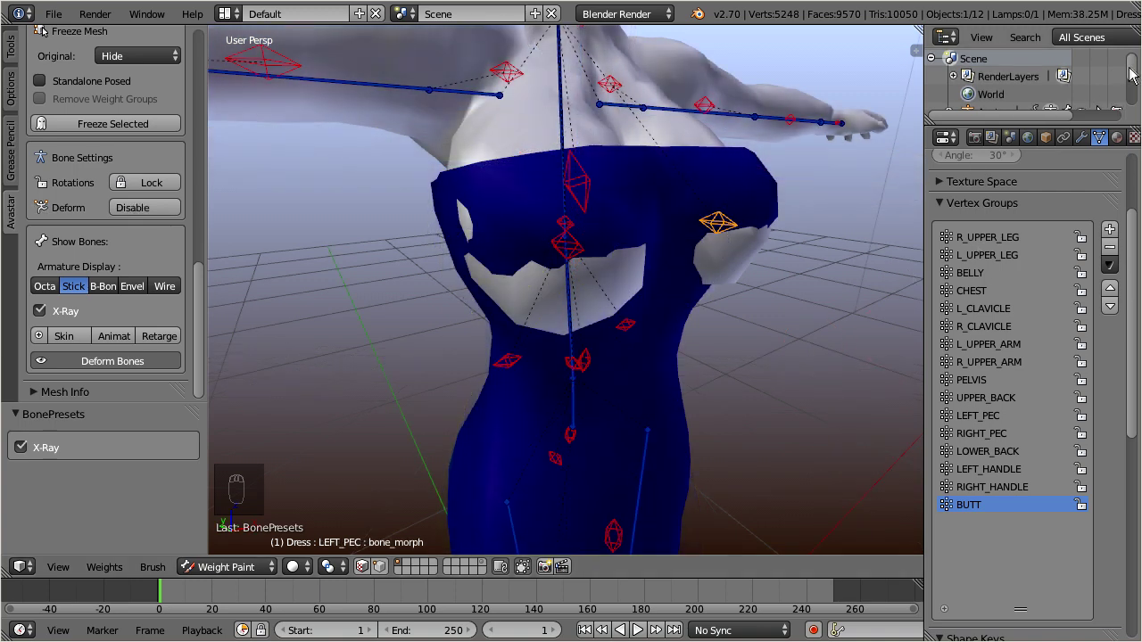
{"action": "left_click_drag", "start_coordinate": [1131, 73], "coordinate": [1131, 95]}
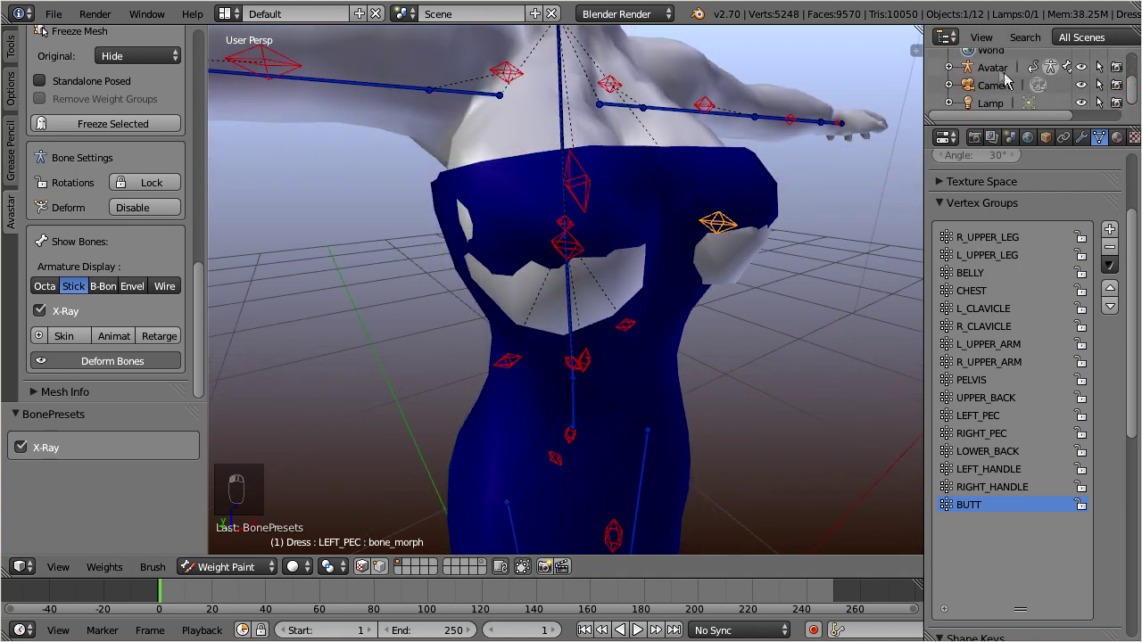
{"action": "left_click", "coordinate": [995, 69]}
{"action": "left_click", "coordinate": [1043, 136]}
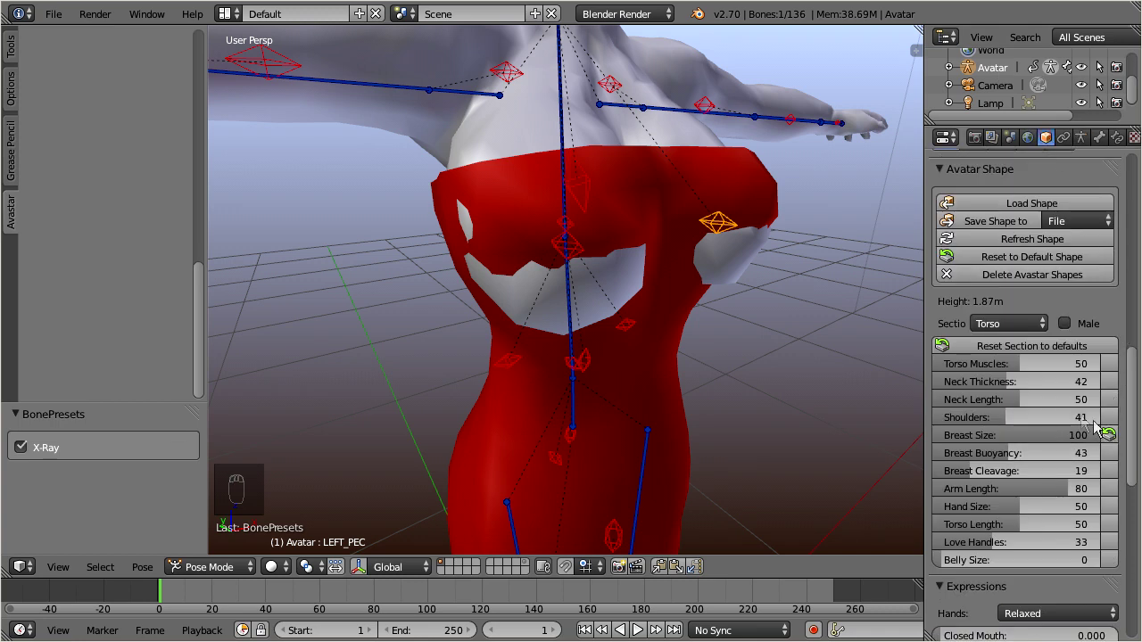
Reselect the dress and preview its LEFT_PEC, RIGHT_PEC, then CHEST vertex group weights.
{"action": "right_click", "coordinate": [755, 168]}
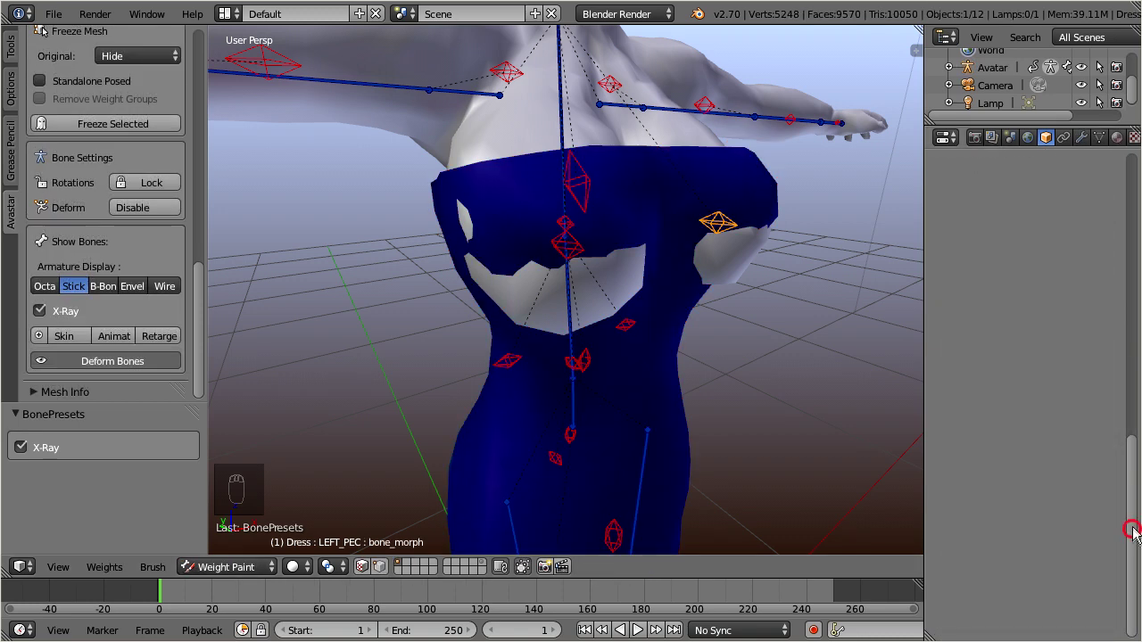
{"action": "left_click_drag", "start_coordinate": [1133, 531], "coordinate": [1133, 277]}
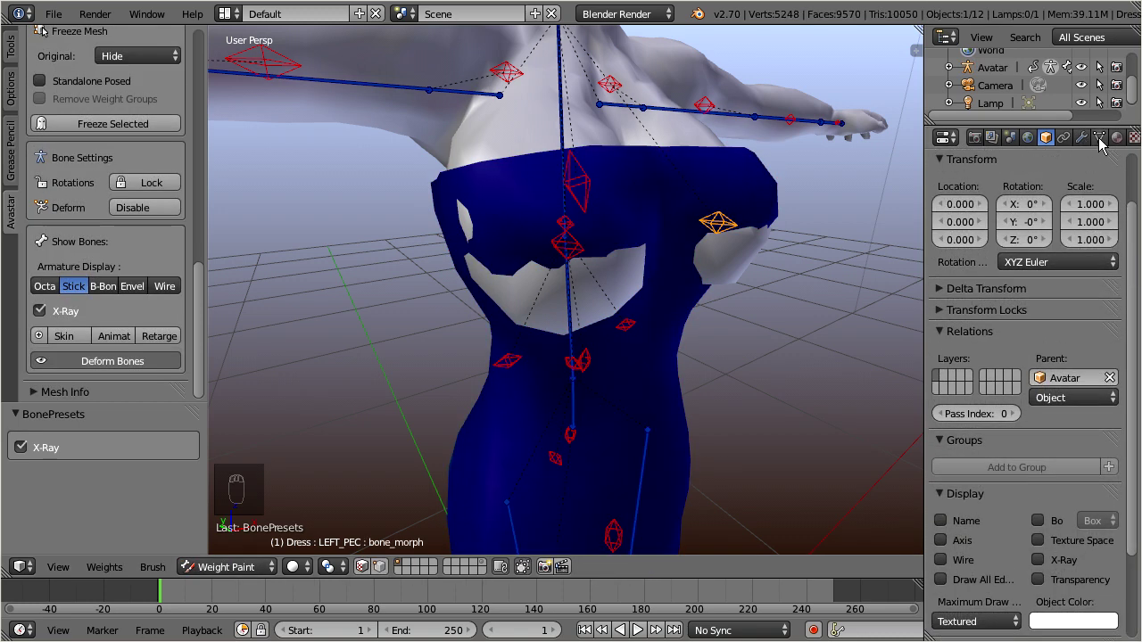
{"action": "left_click", "coordinate": [1100, 139]}
{"action": "left_click", "coordinate": [981, 416]}
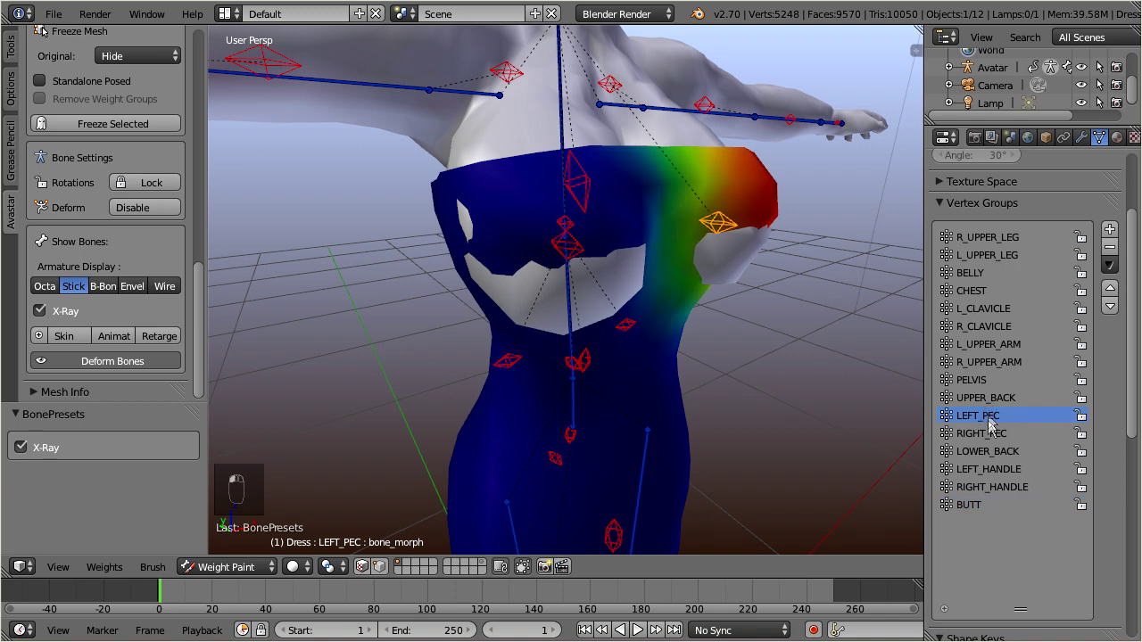
{"action": "left_click", "coordinate": [991, 437]}
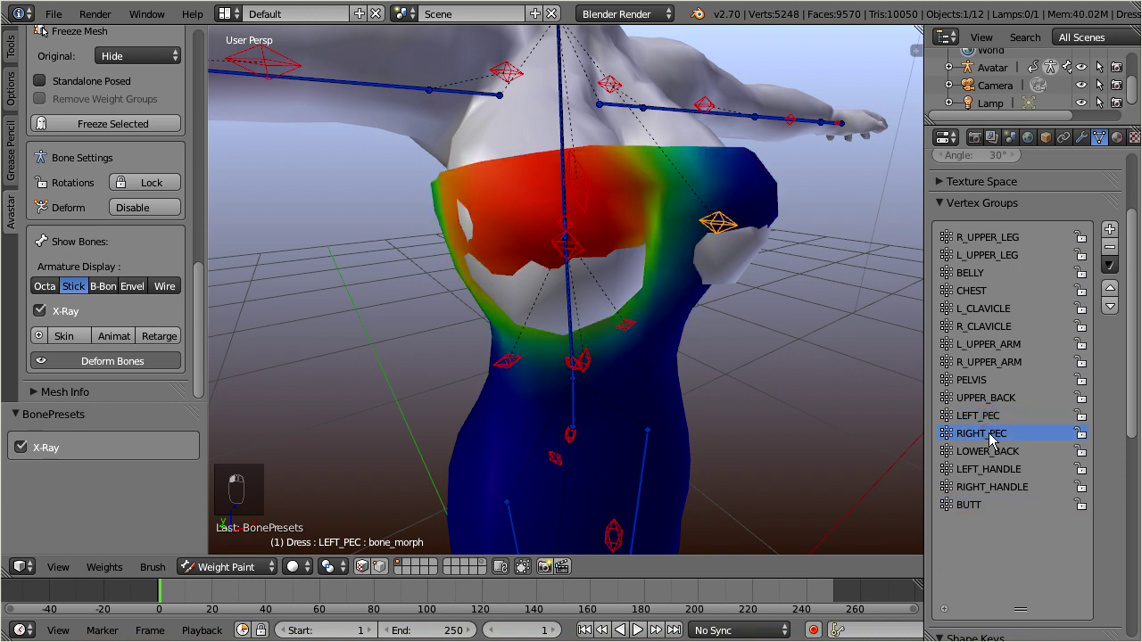
{"action": "left_click", "coordinate": [987, 293]}
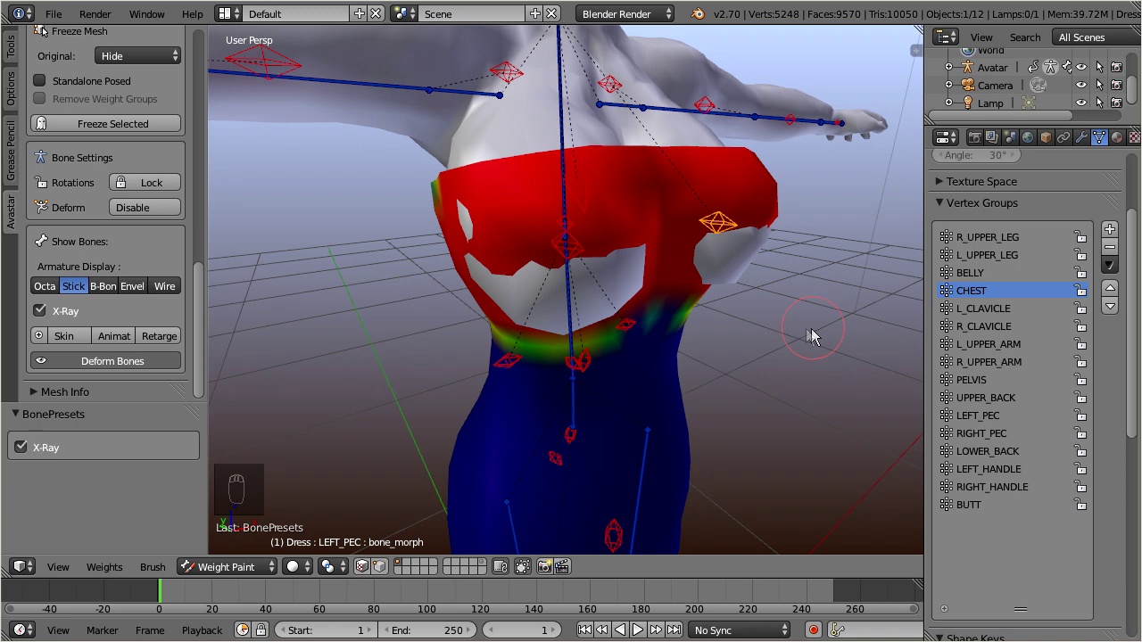
Pin the weight Brush panel so it stays above the Options and Avastar tool tabs.
{"action": "left_click", "coordinate": [15, 61]}
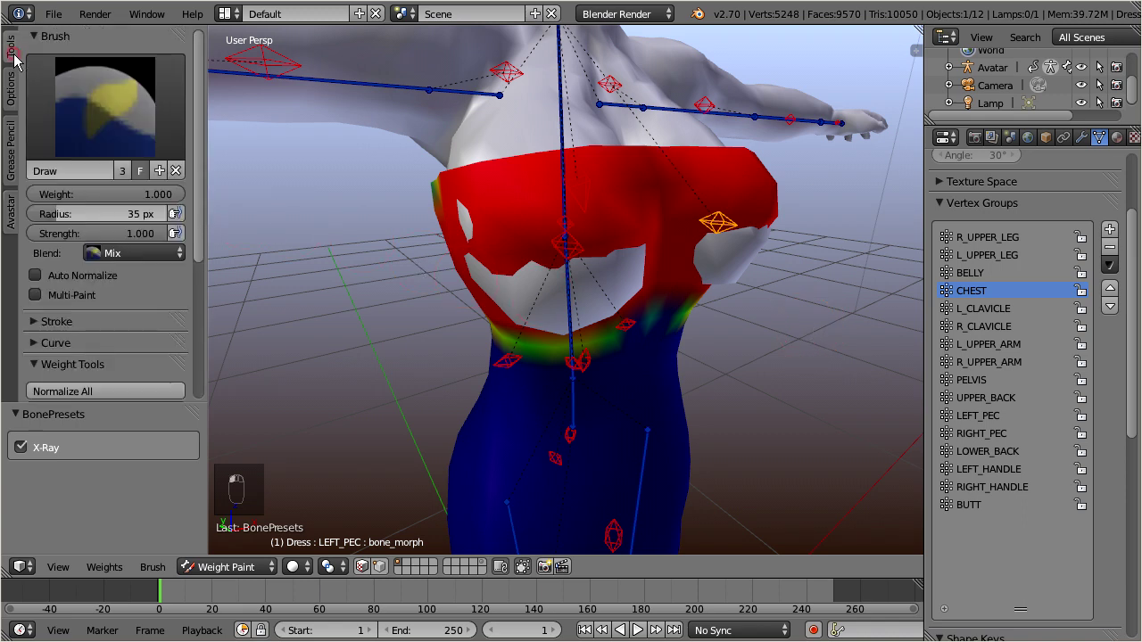
{"action": "right_click", "coordinate": [113, 46]}
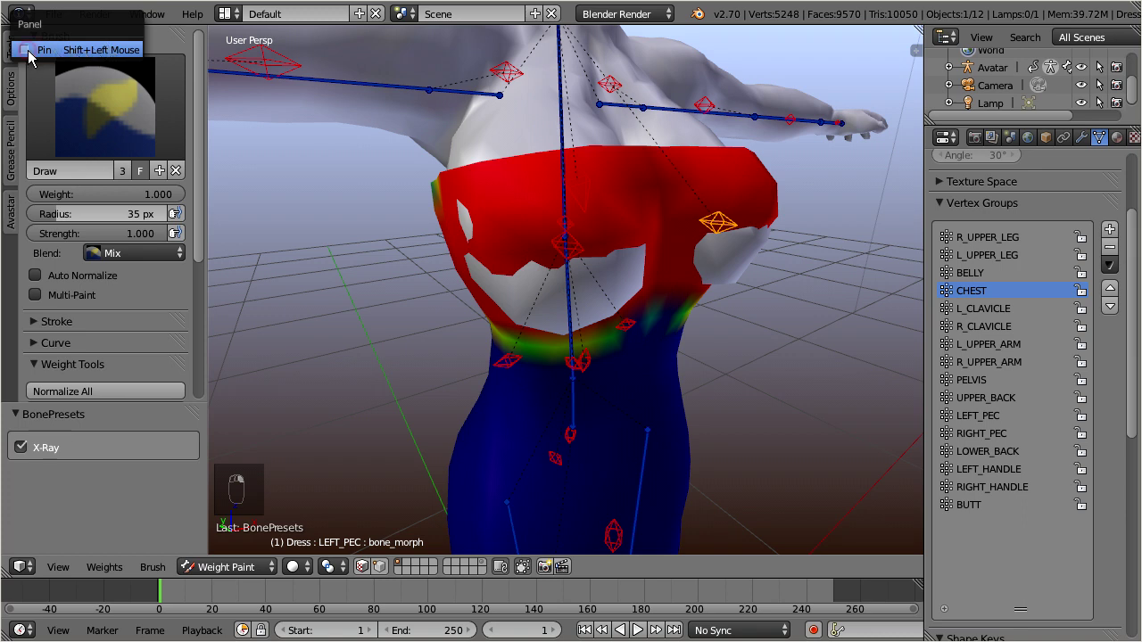
{"action": "left_click", "coordinate": [28, 52]}
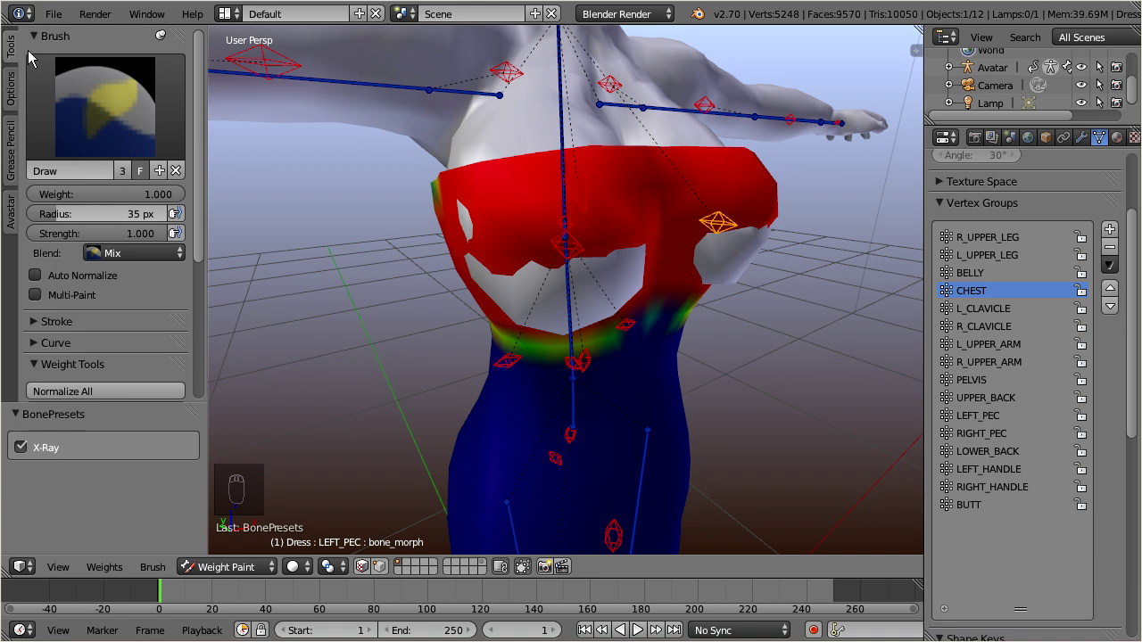
{"action": "left_click", "coordinate": [9, 107]}
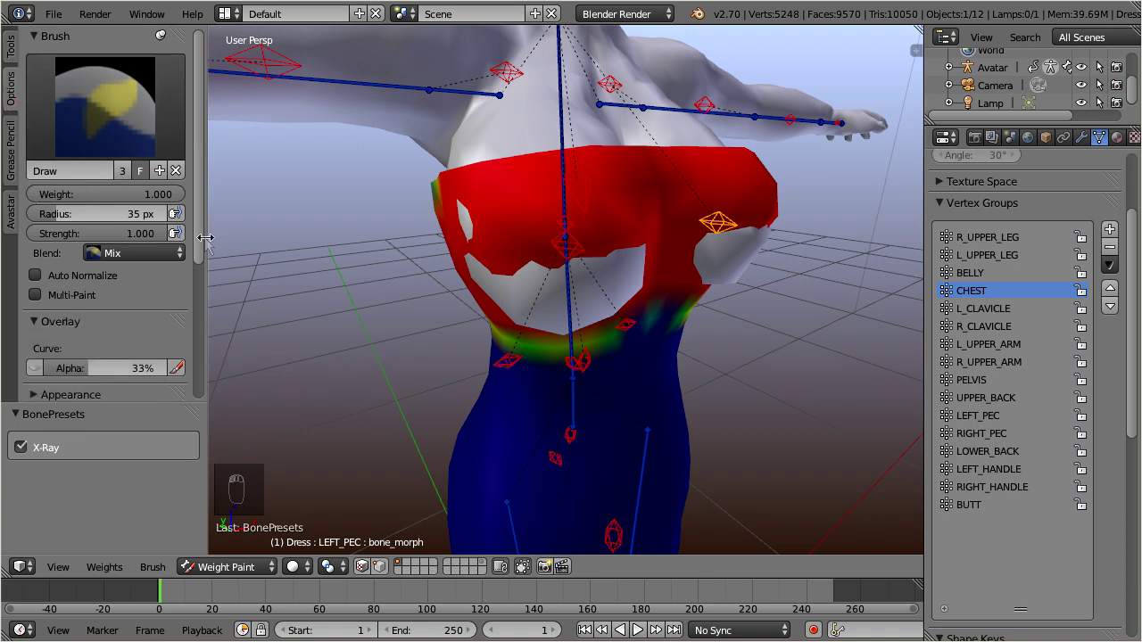
{"action": "left_click_drag", "start_coordinate": [200, 239], "coordinate": [198, 387]}
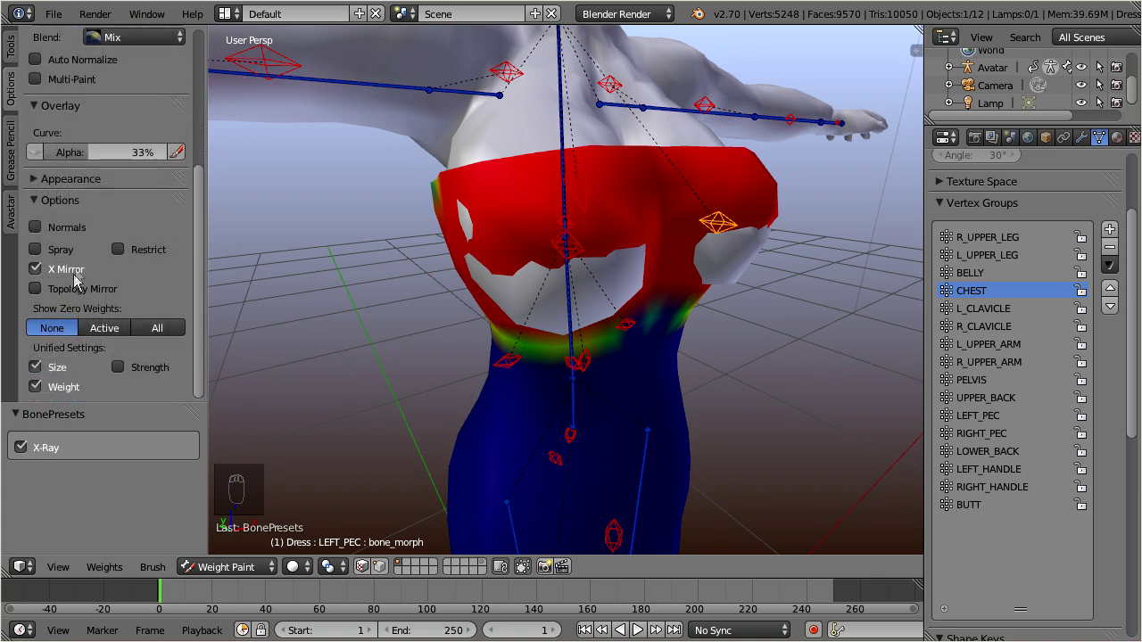
{"action": "left_click", "coordinate": [8, 223]}
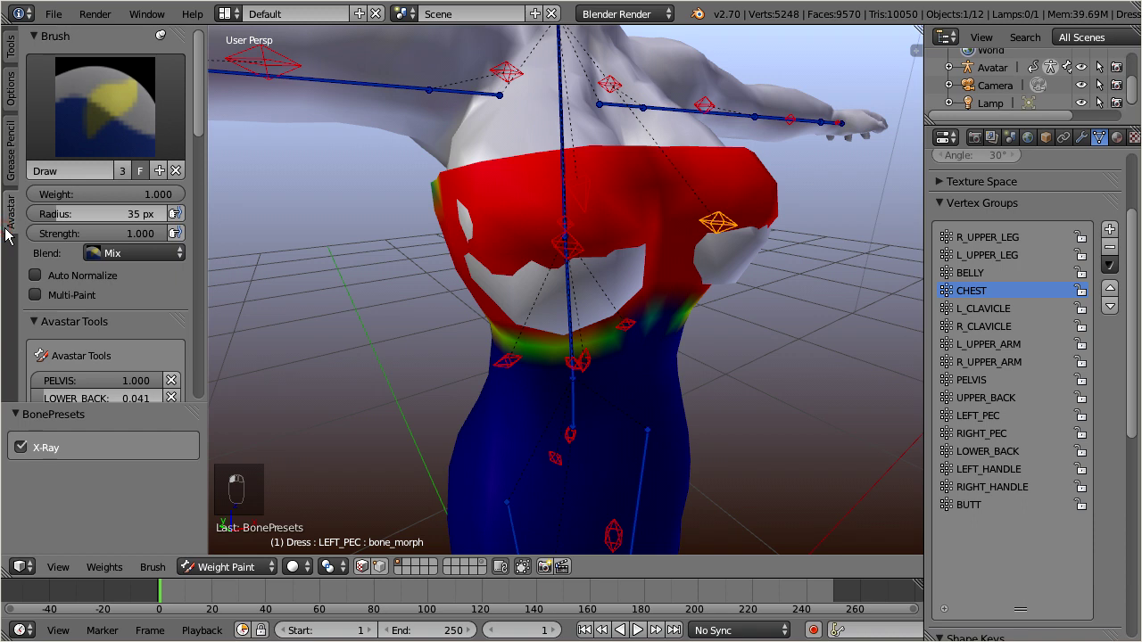
Switch the weight brush to Subtract with strength lowered to about 0.086.
{"action": "left_click", "coordinate": [105, 113]}
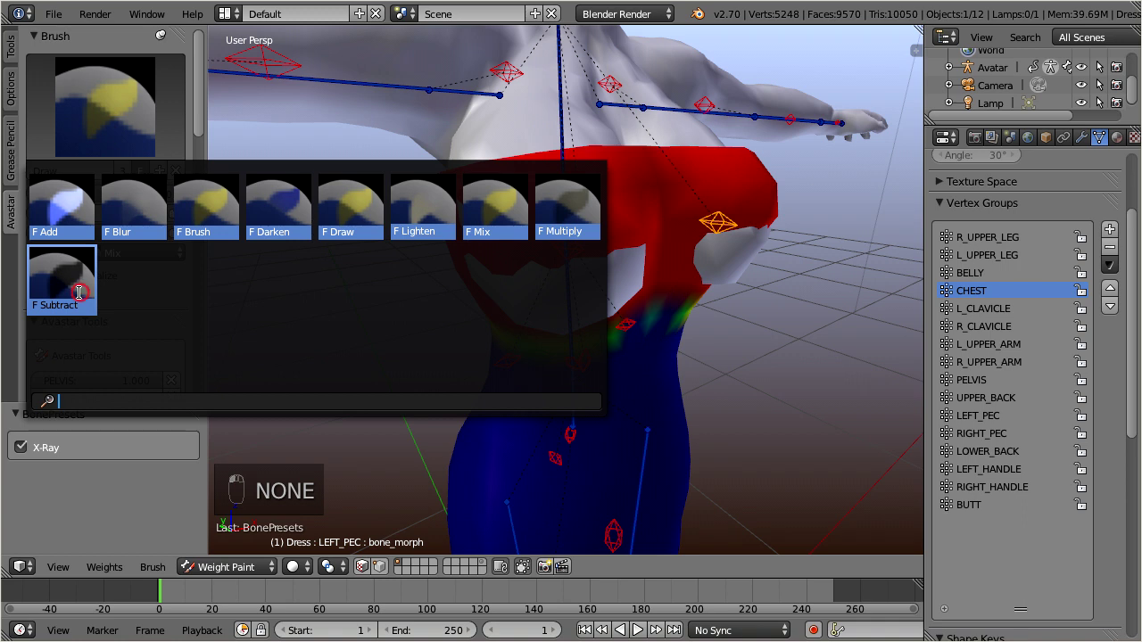
{"action": "left_click", "coordinate": [78, 292]}
{"action": "left_click", "coordinate": [59, 236]}
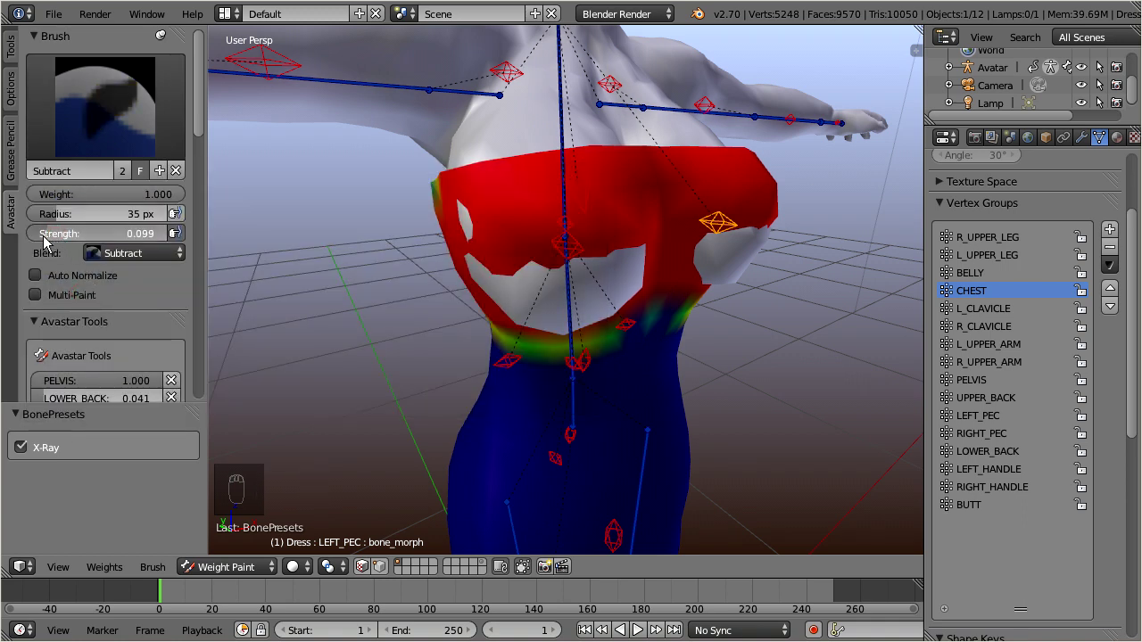
{"action": "left_click_drag", "start_coordinate": [45, 239], "coordinate": [39, 239]}
Make CHEST the active bone and subtract its weight from the chest centre.
{"action": "middle_click_drag", "start_coordinate": [653, 295], "coordinate": [562, 307]}
{"action": "middle_click_drag", "start_coordinate": [547, 361], "coordinate": [541, 312]}
{"action": "right_click", "coordinate": [522, 181]}
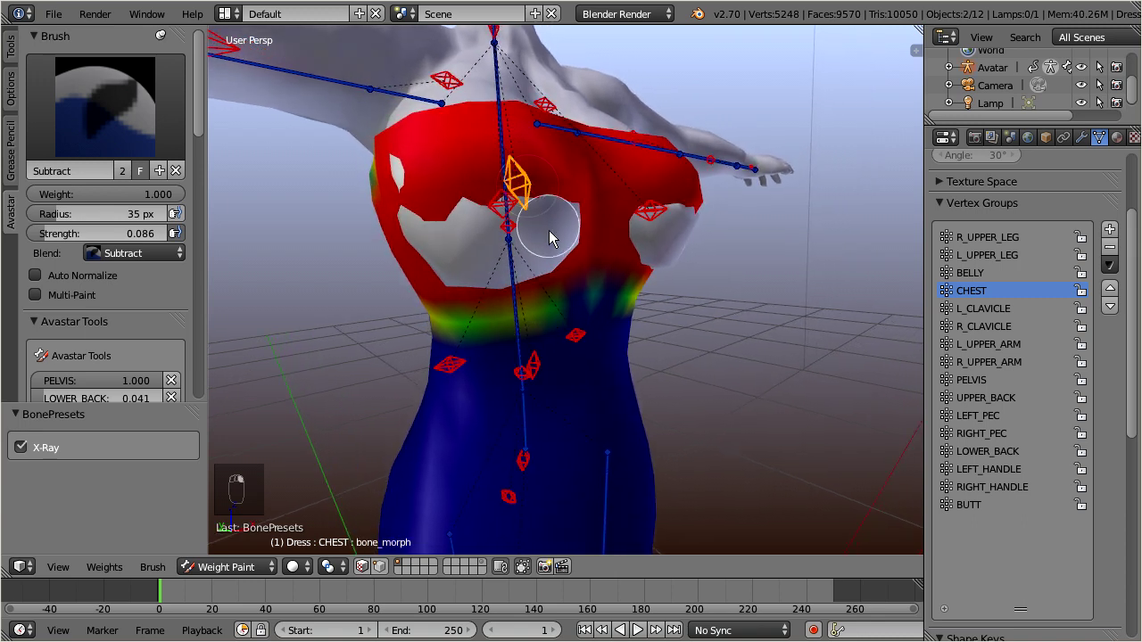
{"action": "mouse_move", "coordinate": [547, 277]}
{"action": "left_mouse_down"}
{"action": "mouse_move", "coordinate": [535, 191]}
{"action": "mouse_move", "coordinate": [496, 213]}
{"action": "mouse_move", "coordinate": [446, 204]}
{"action": "mouse_move", "coordinate": [421, 186]}
{"action": "mouse_move", "coordinate": [400, 201]}
{"action": "mouse_move", "coordinate": [402, 242]}
{"action": "mouse_move", "coordinate": [530, 267]}
{"action": "mouse_move", "coordinate": [546, 356]}
{"action": "left_mouse_up"}
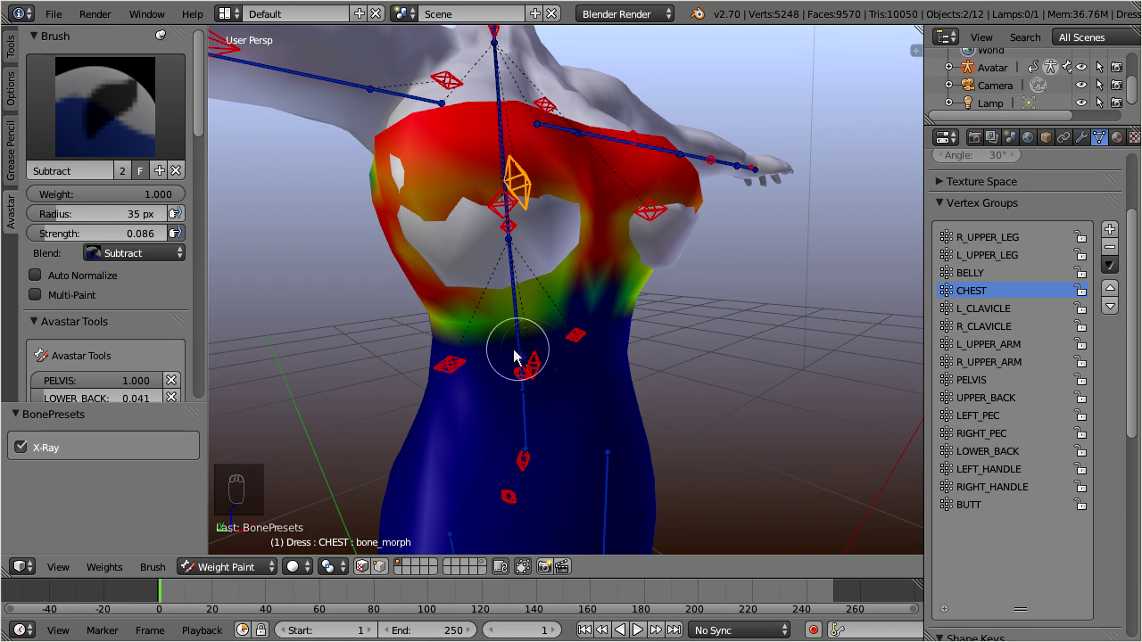
{"action": "left_click_drag", "start_coordinate": [198, 103], "coordinate": [218, 299]}
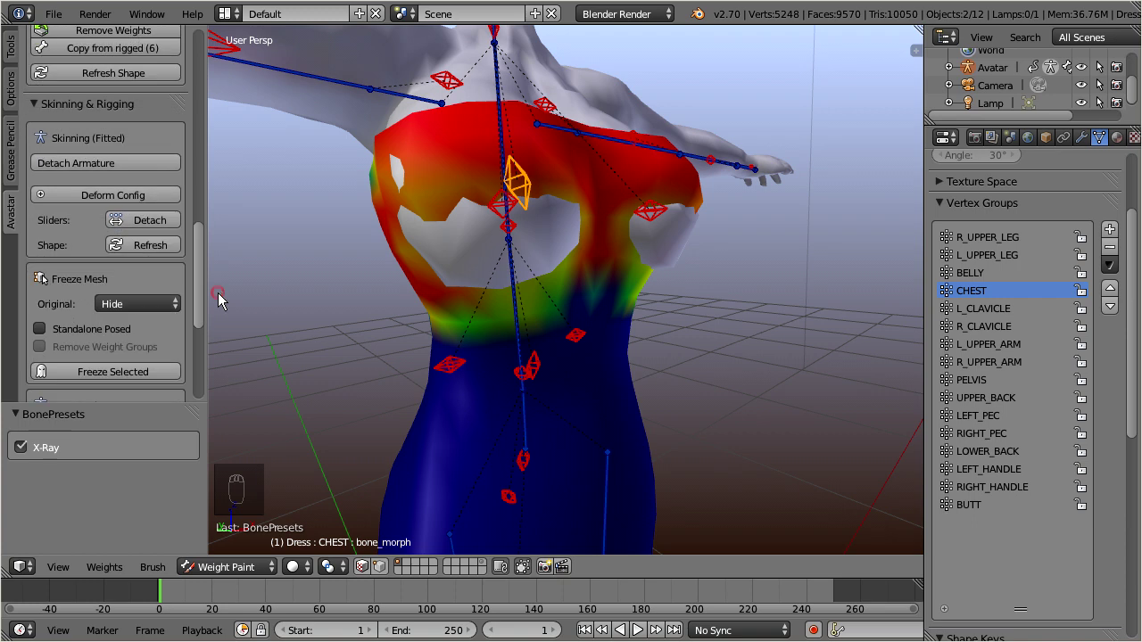
Refresh the dress's fitted shape several times to check the chest deformation.
{"action": "left_click", "coordinate": [171, 253]}
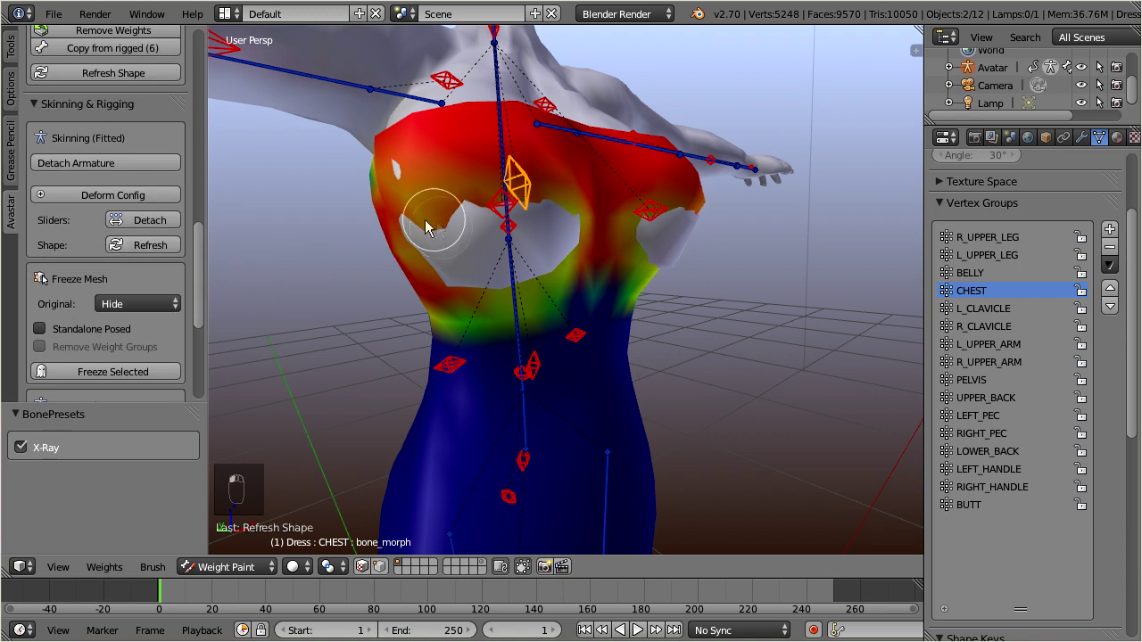
{"action": "left_click", "coordinate": [157, 248]}
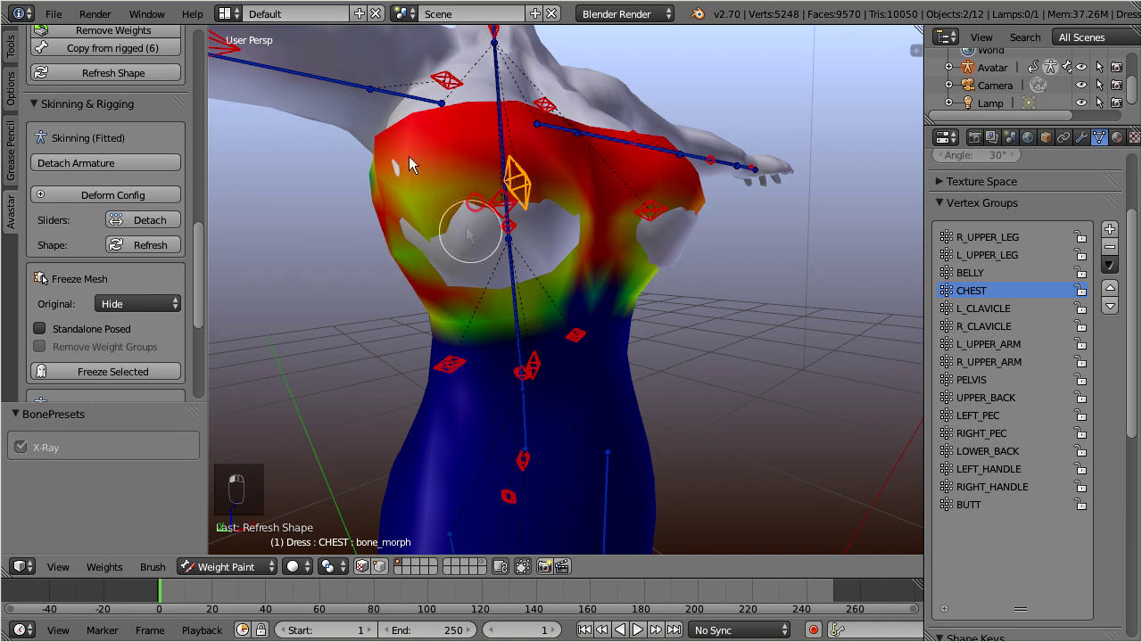
{"action": "left_click", "coordinate": [159, 247]}
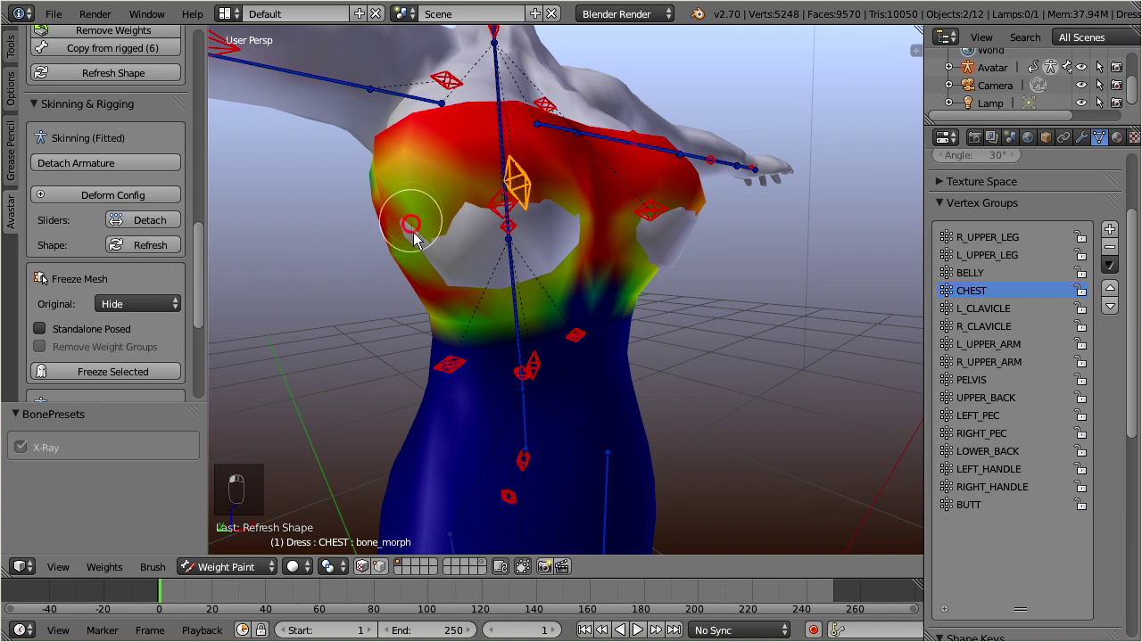
{"action": "left_click", "coordinate": [173, 245]}
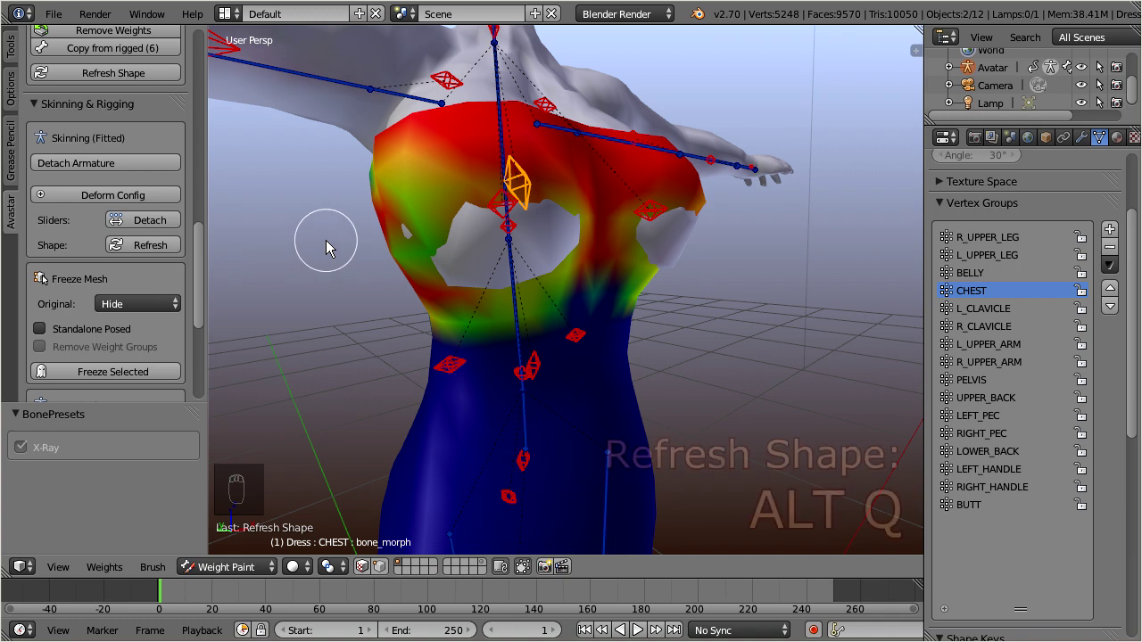
{"action": "key", "text": "alt+q"}
{"action": "key", "text": "alt+q"}
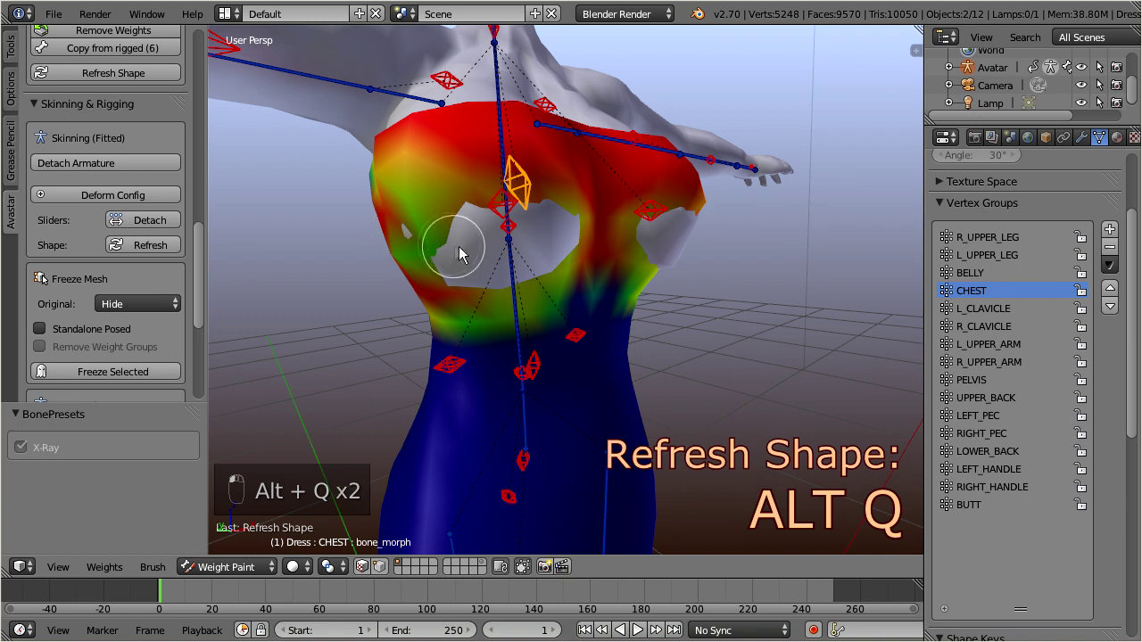
{"action": "key", "text": "alt+q"}
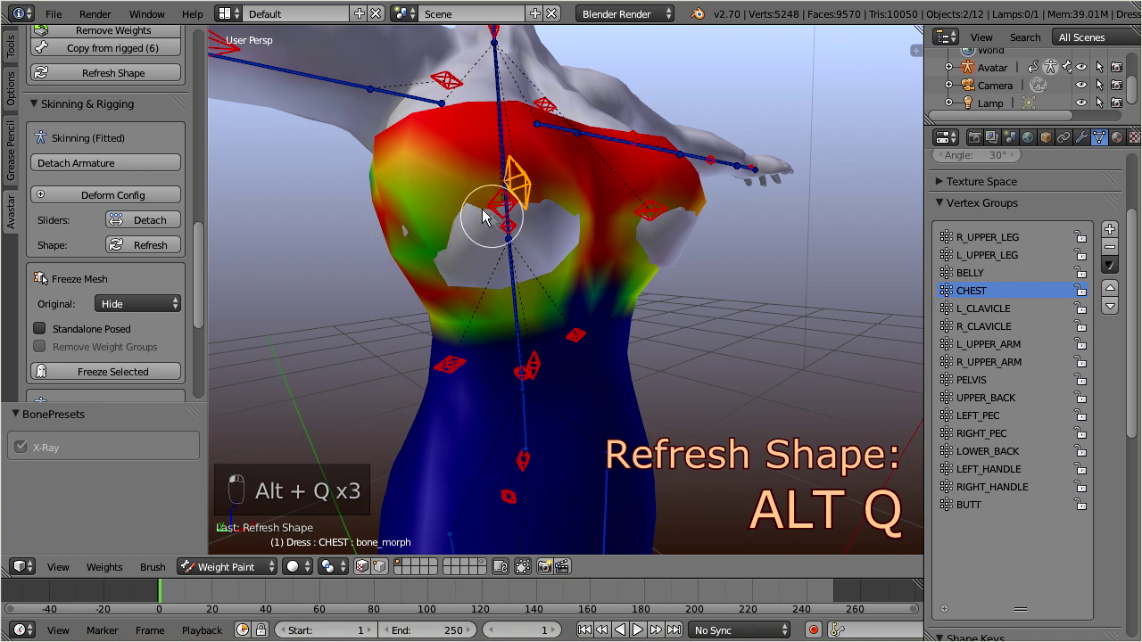
Touch up the chest weights and refresh the shape, checking it from the side.
{"action": "left_click", "coordinate": [502, 253]}
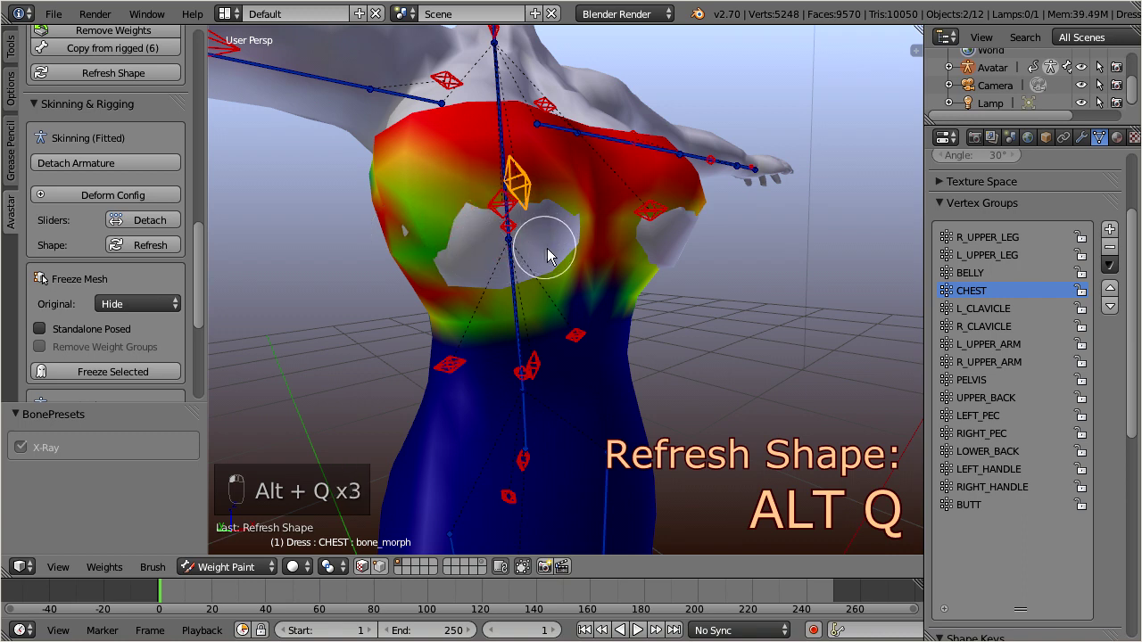
{"action": "key", "text": "alt+q"}
{"action": "key", "text": "alt+q"}
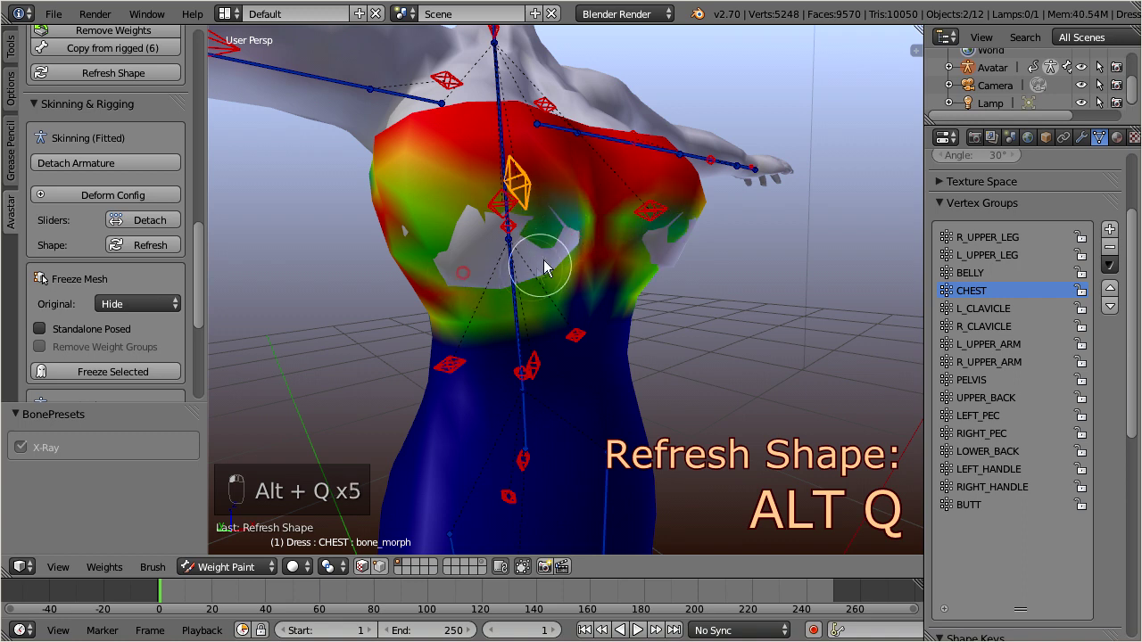
{"action": "key", "text": "alt+q"}
{"action": "key", "text": "alt+q"}
{"action": "middle_click_drag", "start_coordinate": [482, 250], "coordinate": [505, 250]}
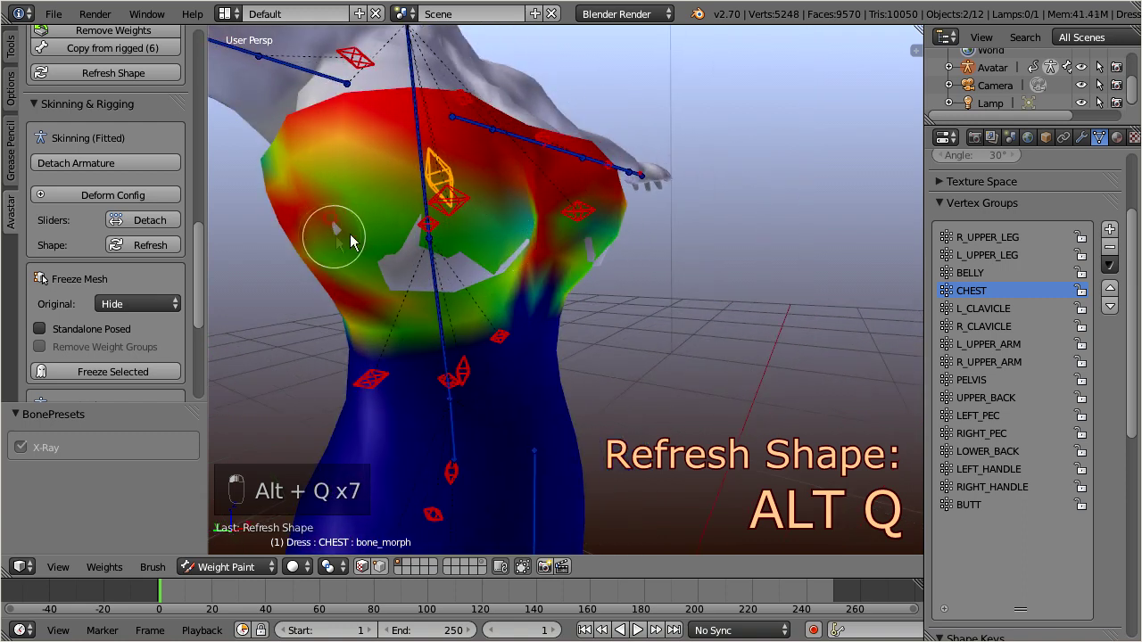
{"action": "key", "text": "alt+q"}
Paint weight along the grey chest gap and refresh until a red-green gradient shows.
{"action": "left_click_drag", "start_coordinate": [393, 280], "coordinate": [503, 251]}
{"action": "key", "text": "alt+q"}
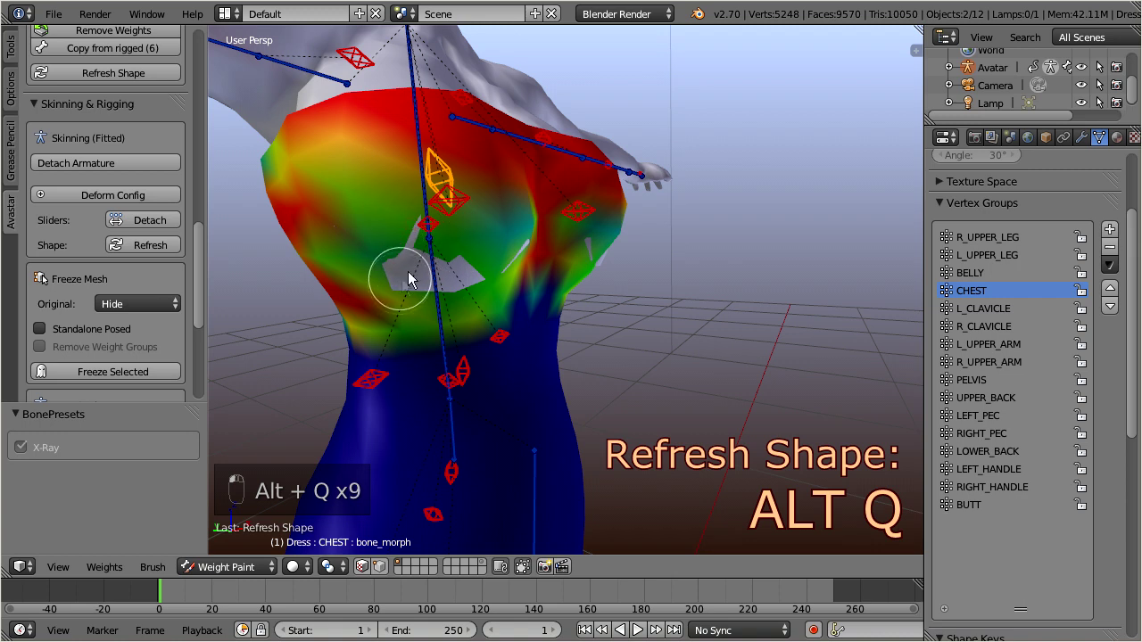
{"action": "key", "text": "alt+q"}
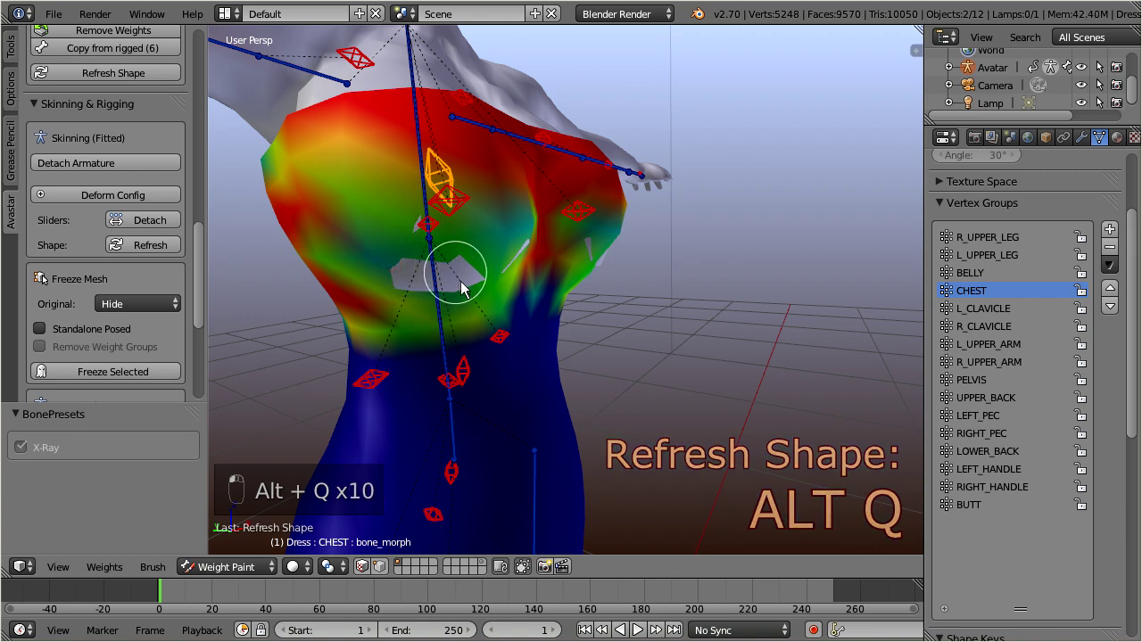
{"action": "key", "text": "alt+q"}
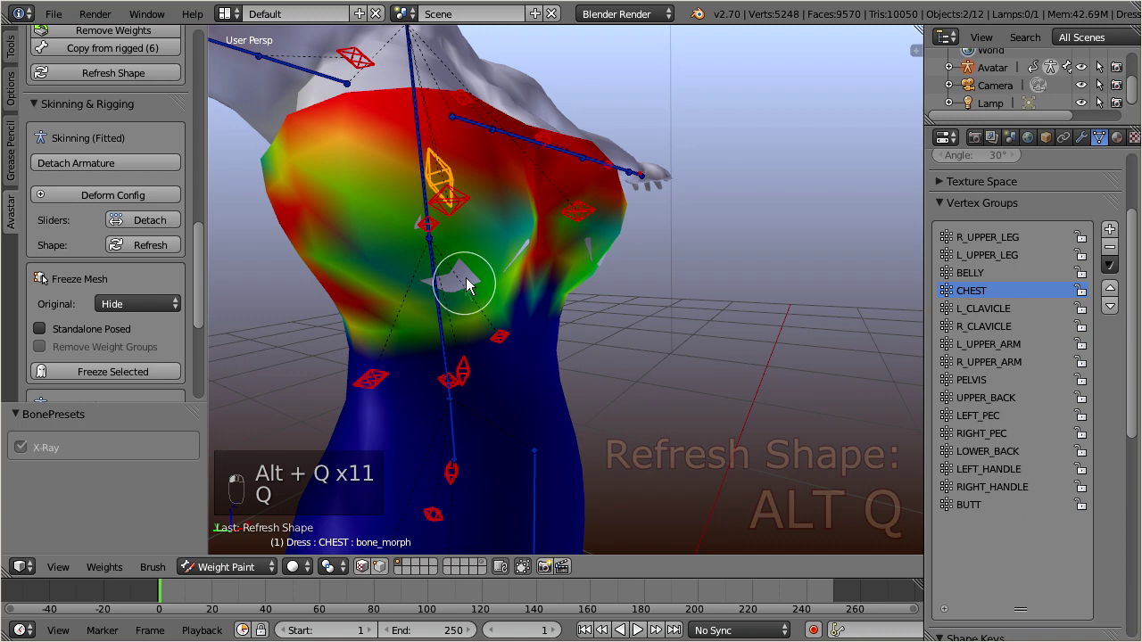
{"action": "mouse_move", "coordinate": [466, 275]}
{"action": "middle_mouse_down"}
{"action": "mouse_move", "coordinate": [438, 191]}
{"action": "mouse_move", "coordinate": [542, 416]}
{"action": "middle_mouse_up"}
{"action": "key", "text": "alt+q"}
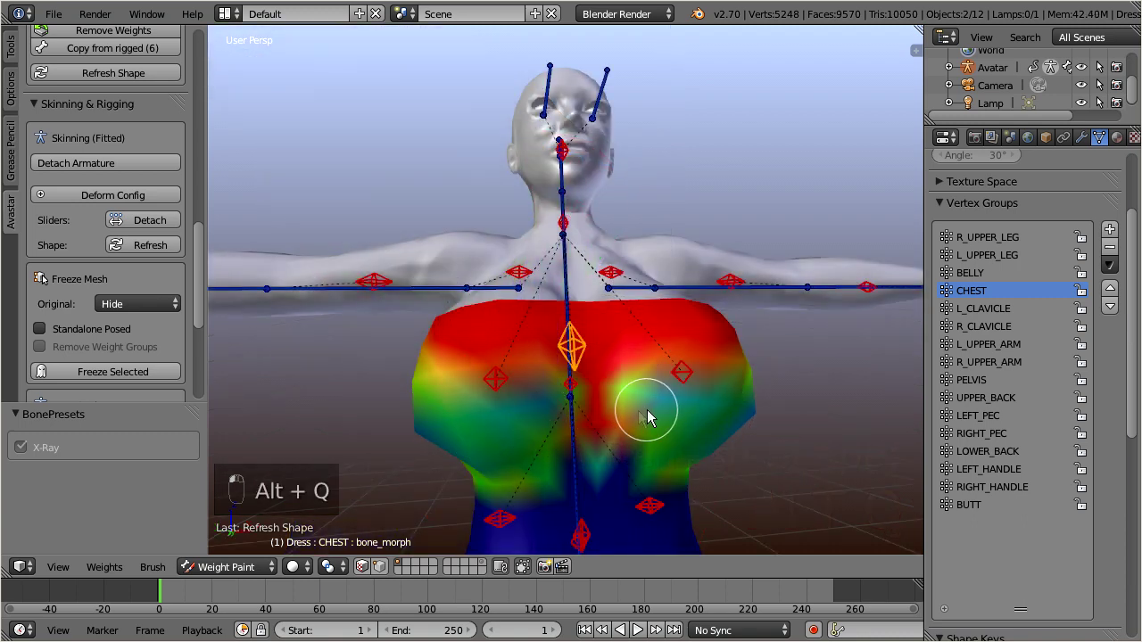
{"action": "mouse_move", "coordinate": [650, 407]}
{"action": "middle_mouse_down"}
{"action": "mouse_move", "coordinate": [536, 434]}
{"action": "mouse_move", "coordinate": [598, 408]}
{"action": "mouse_move", "coordinate": [386, 246]}
{"action": "middle_mouse_up"}
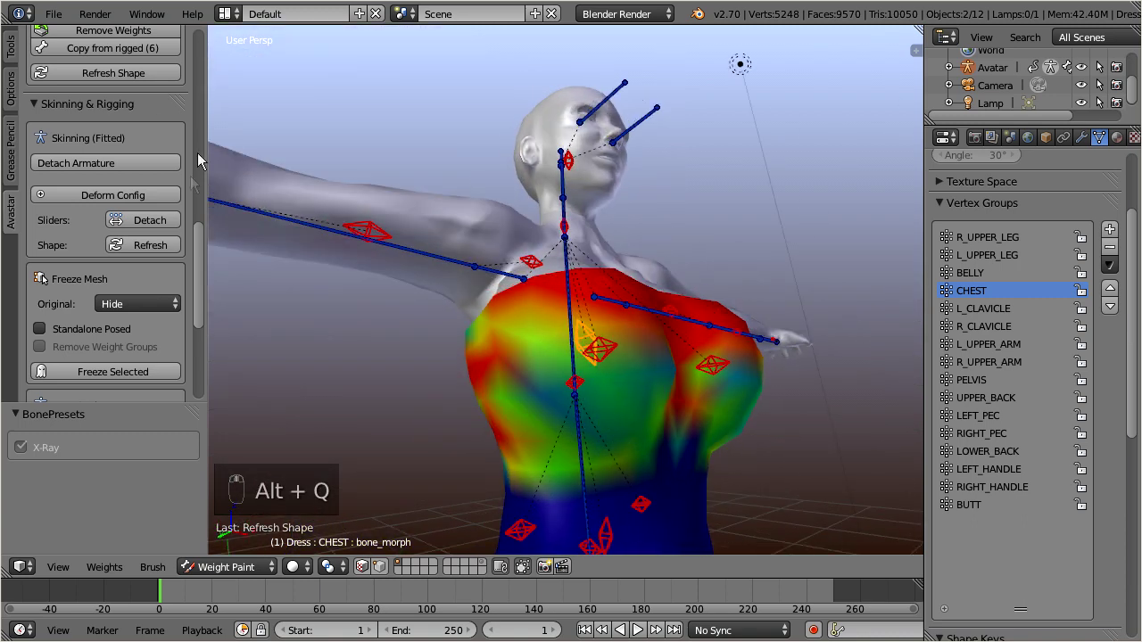
{"action": "scroll", "coordinate": [201, 259], "scroll_direction": "up", "scroll_amount": 10}
Blur the dress's CHEST weights with the Blur brush and refresh the fitted shape.
{"action": "left_click", "coordinate": [104, 105]}
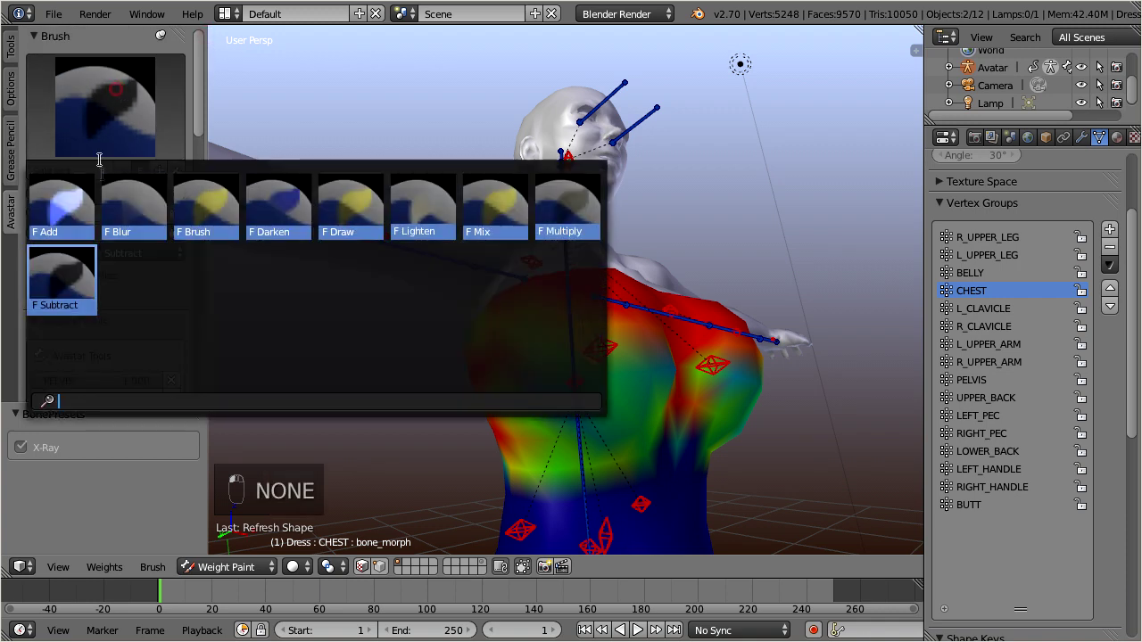
{"action": "left_click", "coordinate": [131, 216]}
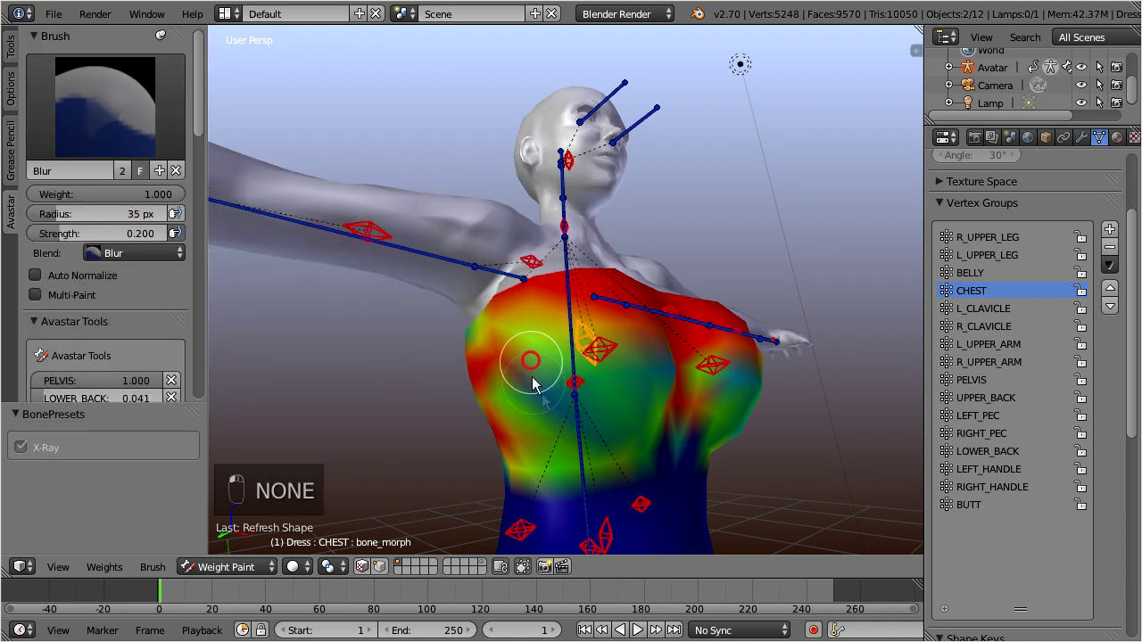
{"action": "middle_click_drag", "start_coordinate": [624, 383], "coordinate": [527, 381]}
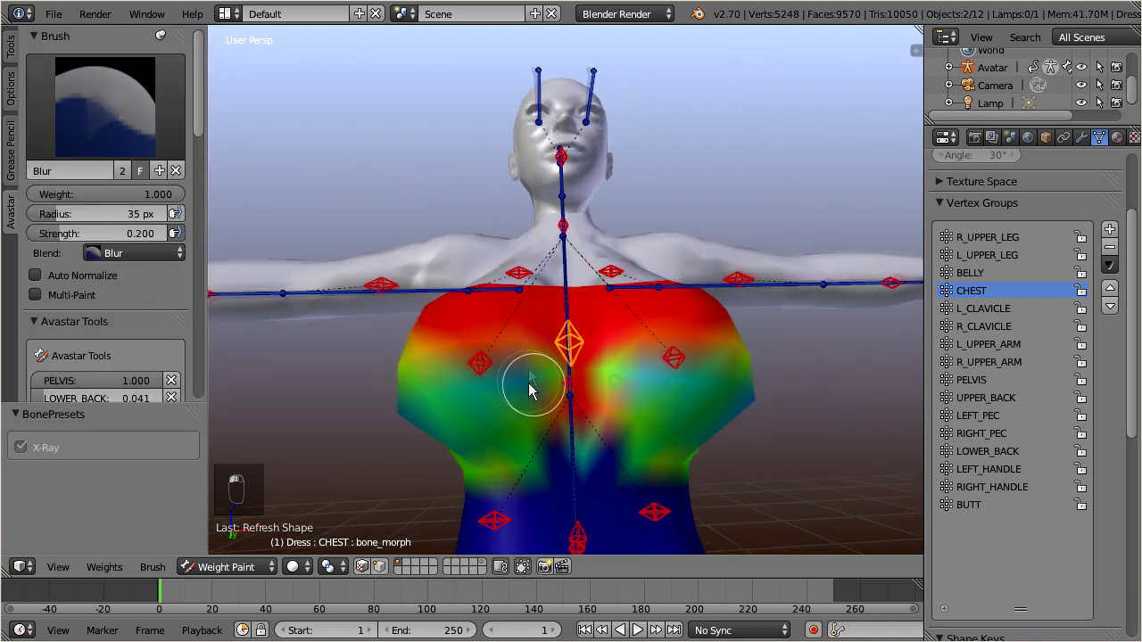
{"action": "middle_click_drag", "start_coordinate": [467, 402], "coordinate": [566, 383]}
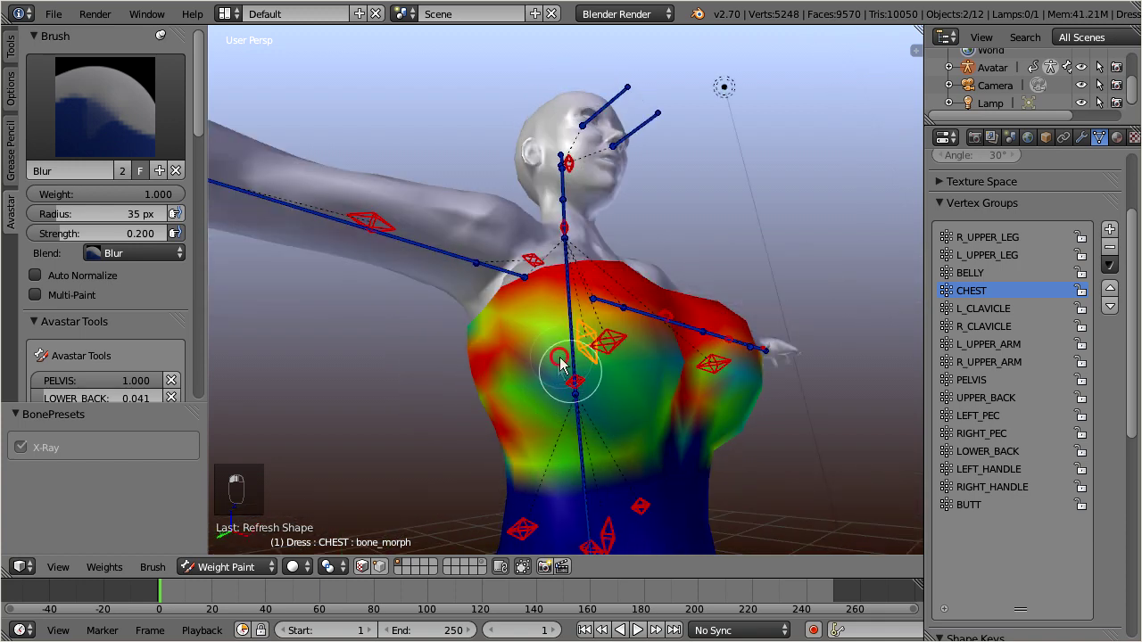
{"action": "key", "text": "alt+q"}
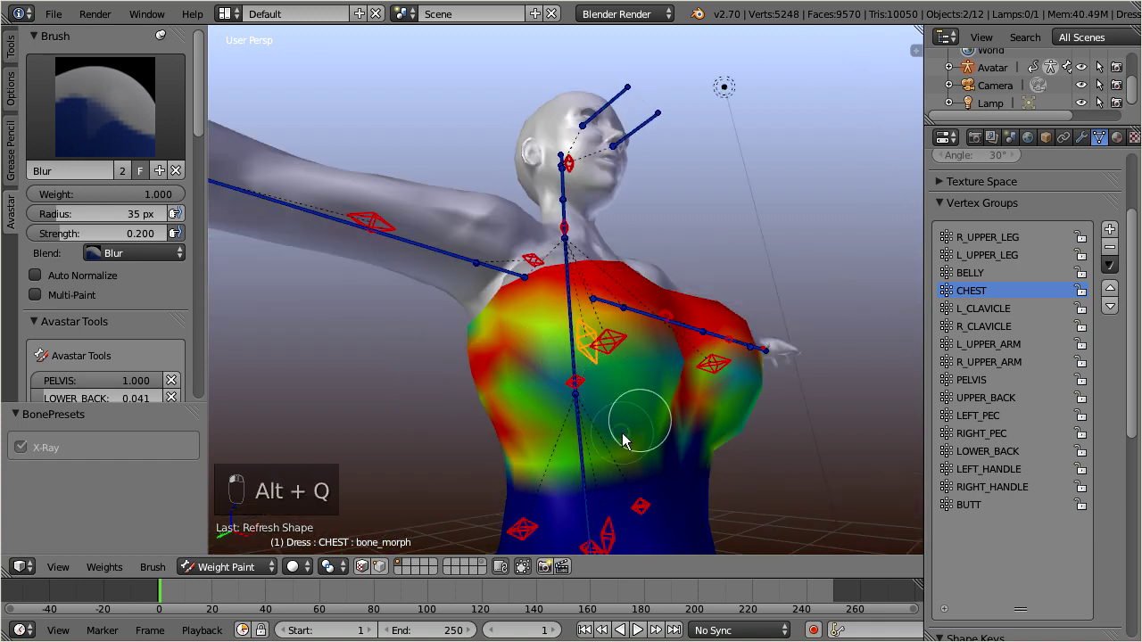
{"action": "mouse_move", "coordinate": [622, 433]}
{"action": "middle_mouse_down"}
{"action": "mouse_move", "coordinate": [528, 431]}
{"action": "mouse_move", "coordinate": [625, 392]}
{"action": "middle_mouse_up"}
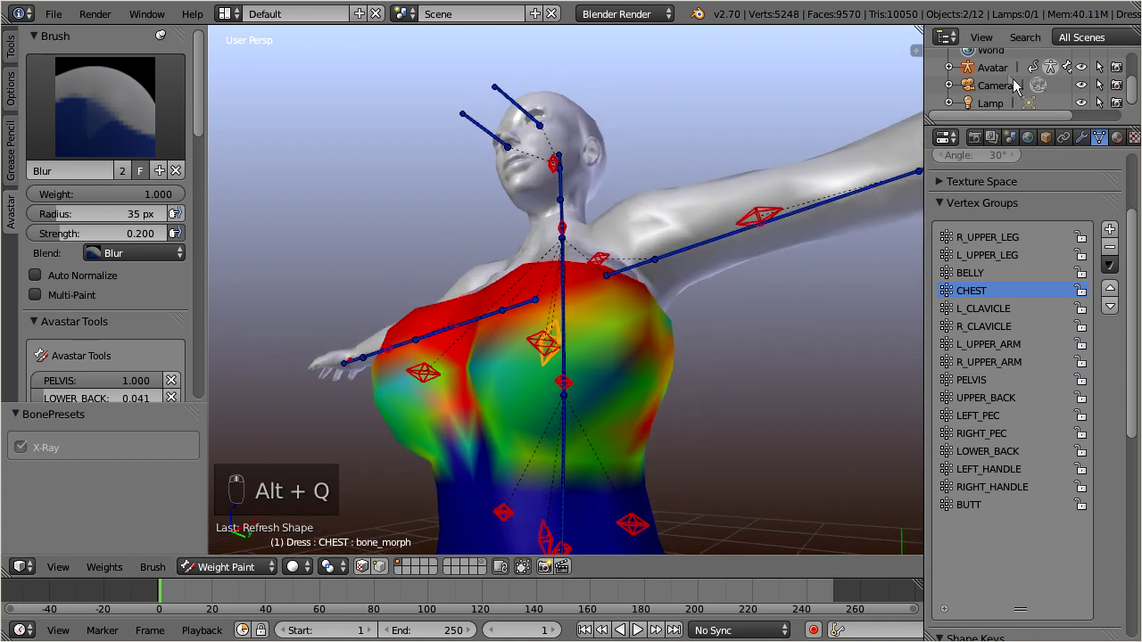
Select the Avatar rig and drag its Breast Size slider down.
{"action": "left_click", "coordinate": [996, 67]}
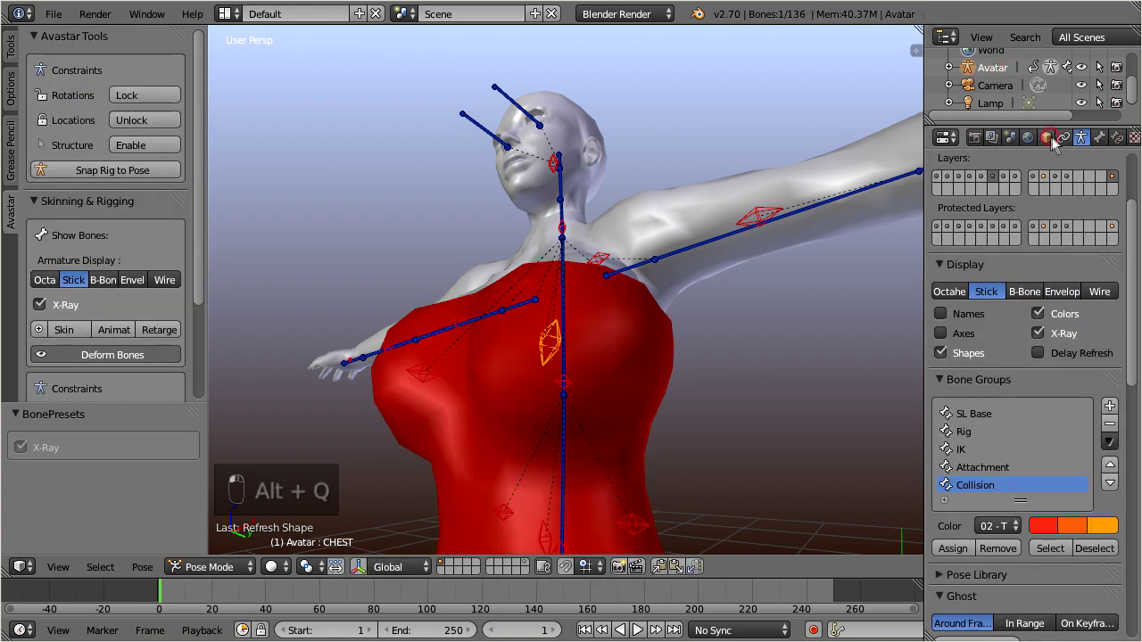
{"action": "left_click", "coordinate": [1049, 138]}
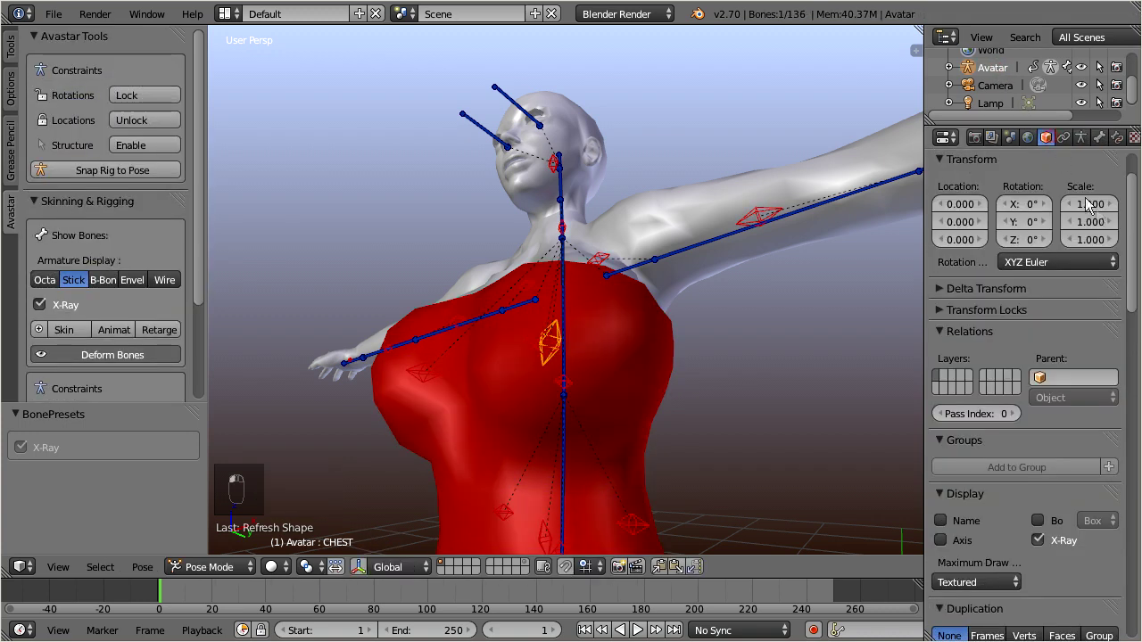
{"action": "left_click_drag", "start_coordinate": [1131, 204], "coordinate": [1131, 410]}
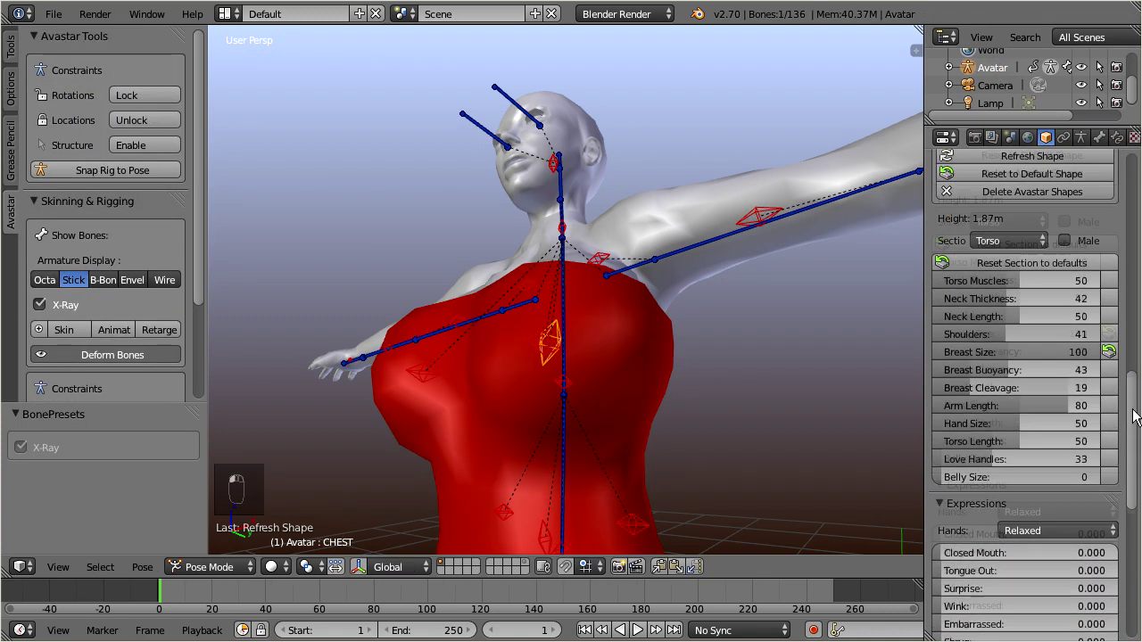
{"action": "left_click", "coordinate": [1095, 335]}
{"action": "left_click_drag", "start_coordinate": [1076, 337], "coordinate": [963, 346]}
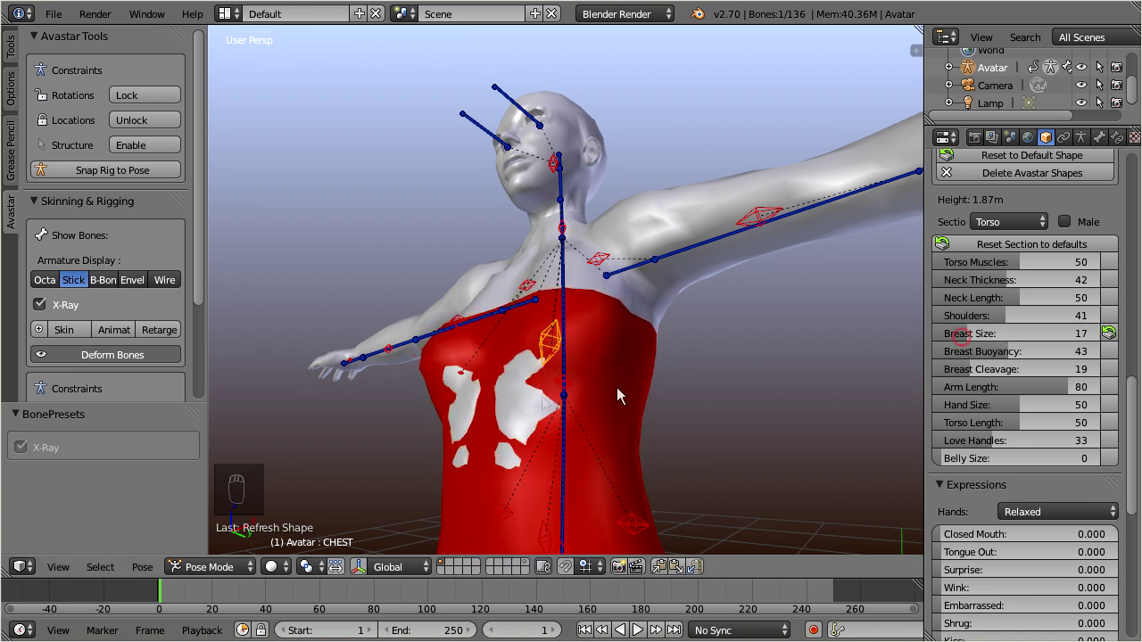
{"action": "mouse_move", "coordinate": [526, 406]}
{"action": "middle_mouse_down"}
{"action": "mouse_move", "coordinate": [612, 456]}
{"action": "mouse_move", "coordinate": [615, 470]}
{"action": "middle_mouse_up"}
Zoom in and fine-tune Breast Size down to 16, orbiting around the chest.
{"action": "scroll", "coordinate": [614, 472], "scroll_direction": "up", "scroll_amount": 2}
{"action": "scroll", "coordinate": [607, 351], "scroll_direction": "up", "scroll_amount": 2}
{"action": "scroll", "coordinate": [624, 319], "scroll_direction": "up", "scroll_amount": 1}
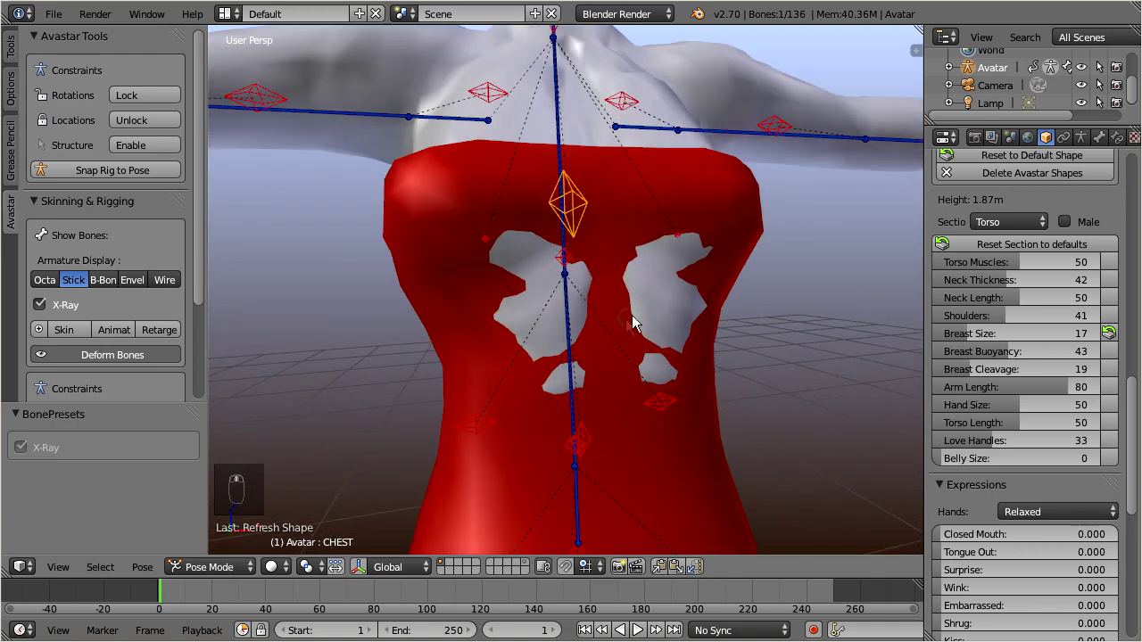
{"action": "scroll", "coordinate": [574, 342], "scroll_direction": "up", "scroll_amount": 2}
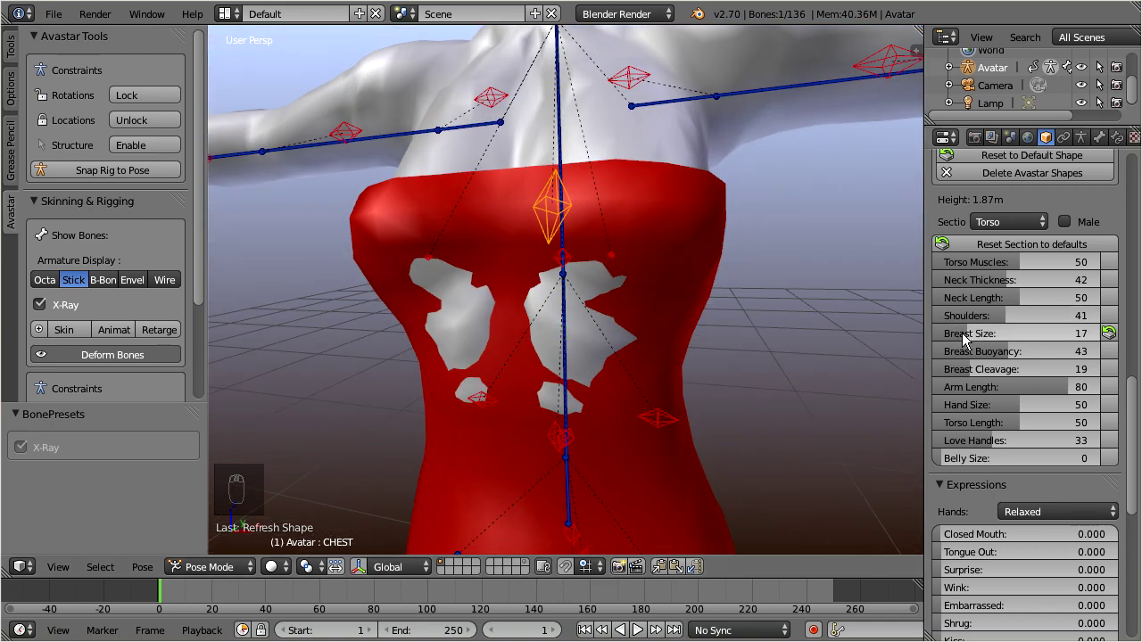
{"action": "left_click", "coordinate": [970, 335]}
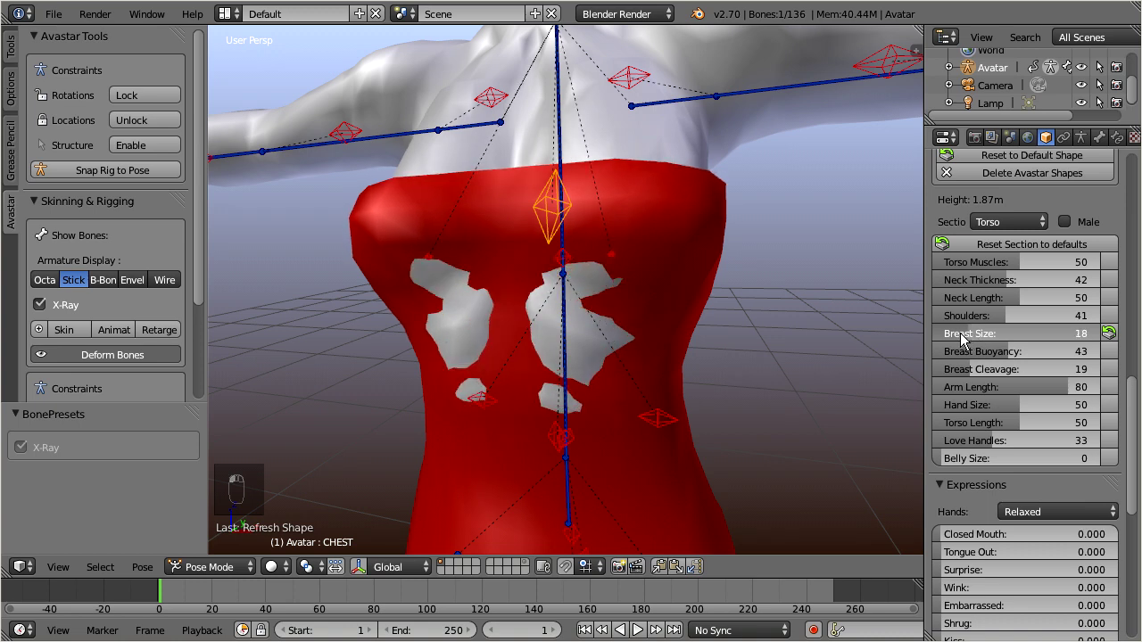
{"action": "left_click_drag", "start_coordinate": [972, 337], "coordinate": [965, 337]}
{"action": "mouse_move", "coordinate": [718, 380]}
{"action": "middle_mouse_down"}
{"action": "mouse_move", "coordinate": [642, 368]}
{"action": "mouse_move", "coordinate": [611, 446]}
{"action": "middle_mouse_up"}
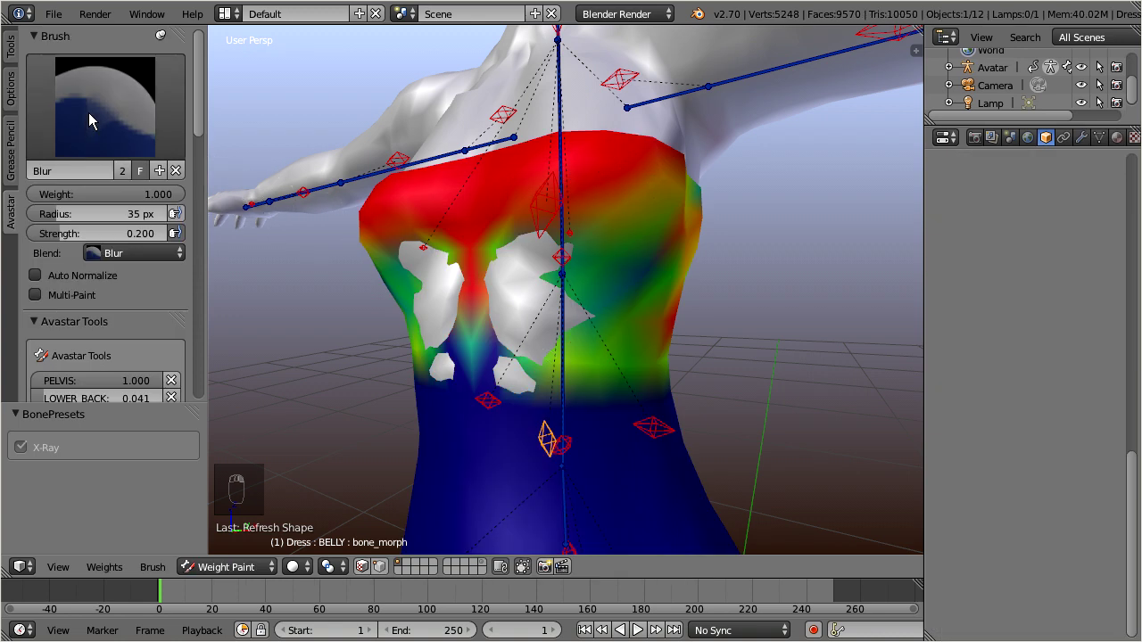
Add weight to the dress's left chest edge with the Add brush, refreshing the shape repeatedly.
{"action": "left_click", "coordinate": [79, 116]}
{"action": "left_click", "coordinate": [59, 201]}
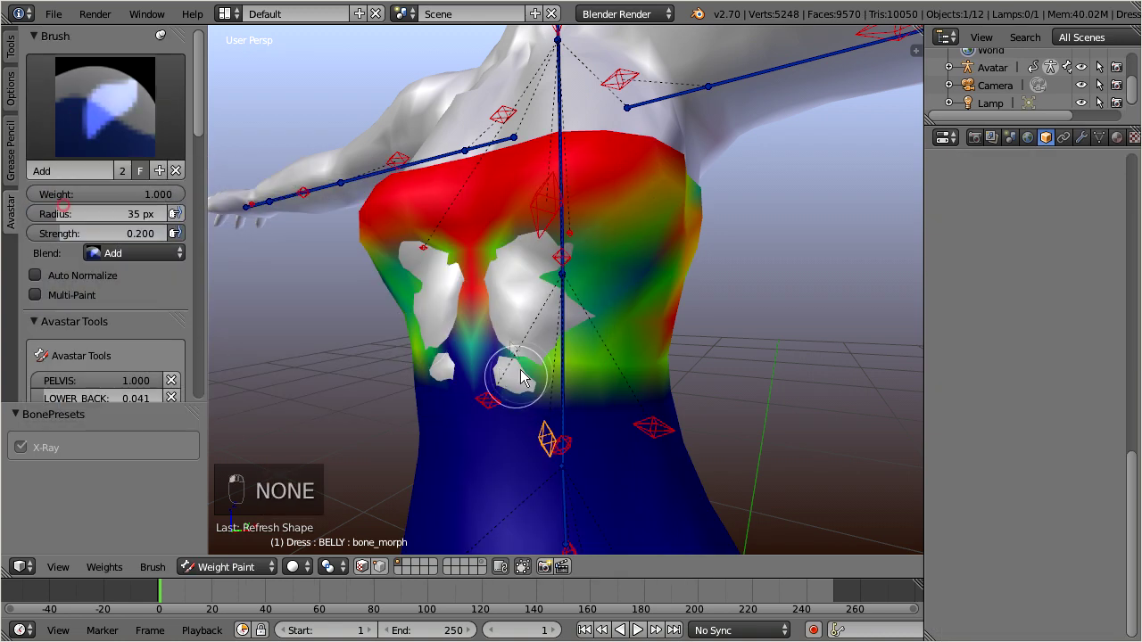
{"action": "left_click_drag", "start_coordinate": [437, 259], "coordinate": [408, 280]}
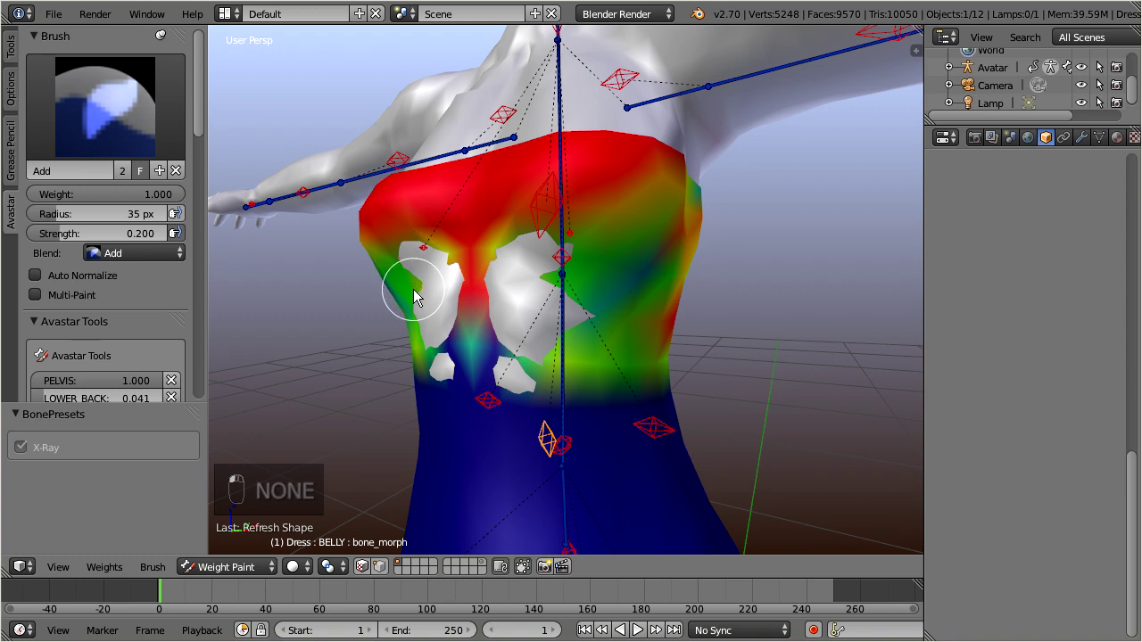
{"action": "key", "text": "alt+q"}
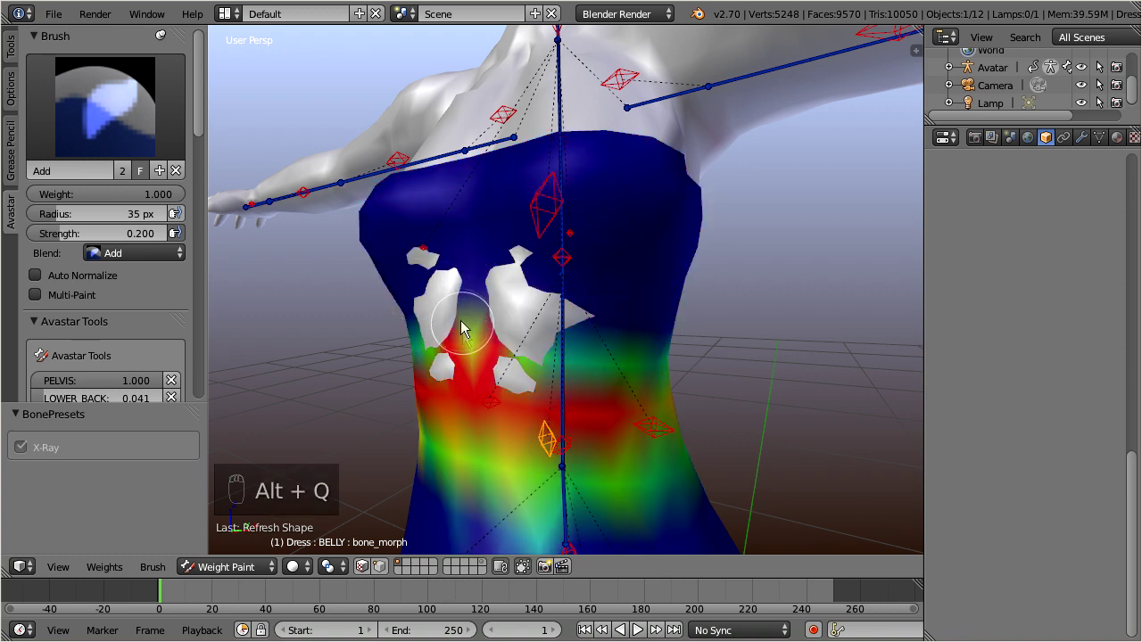
{"action": "key", "text": "alt+q"}
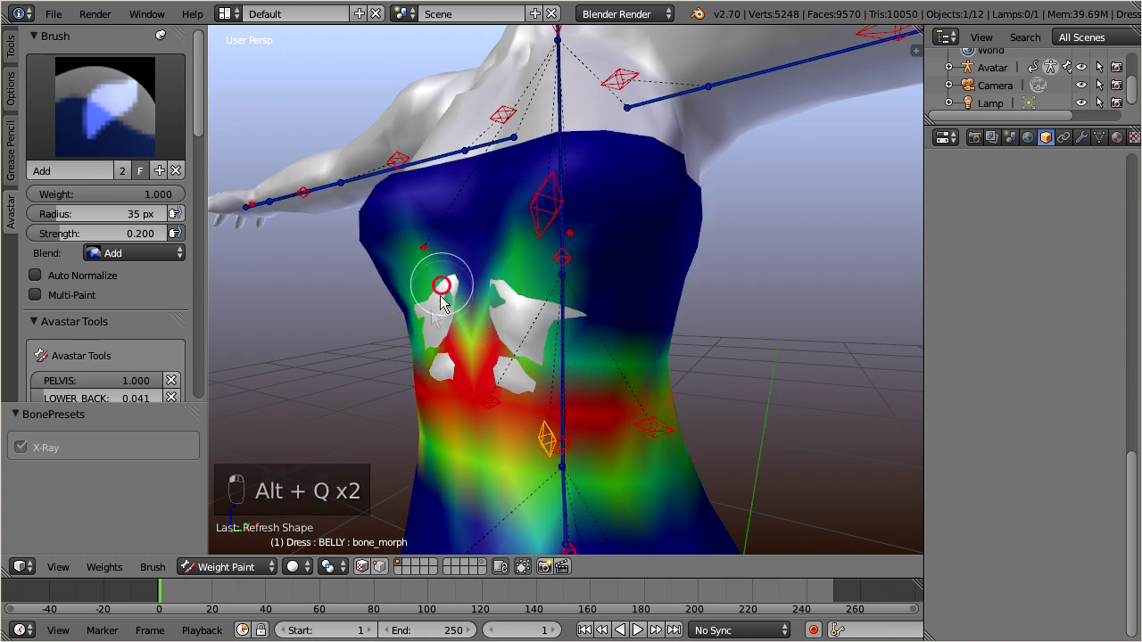
{"action": "key", "text": "alt+q"}
{"action": "key", "text": "alt+q"}
{"action": "key", "text": "alt+q"}
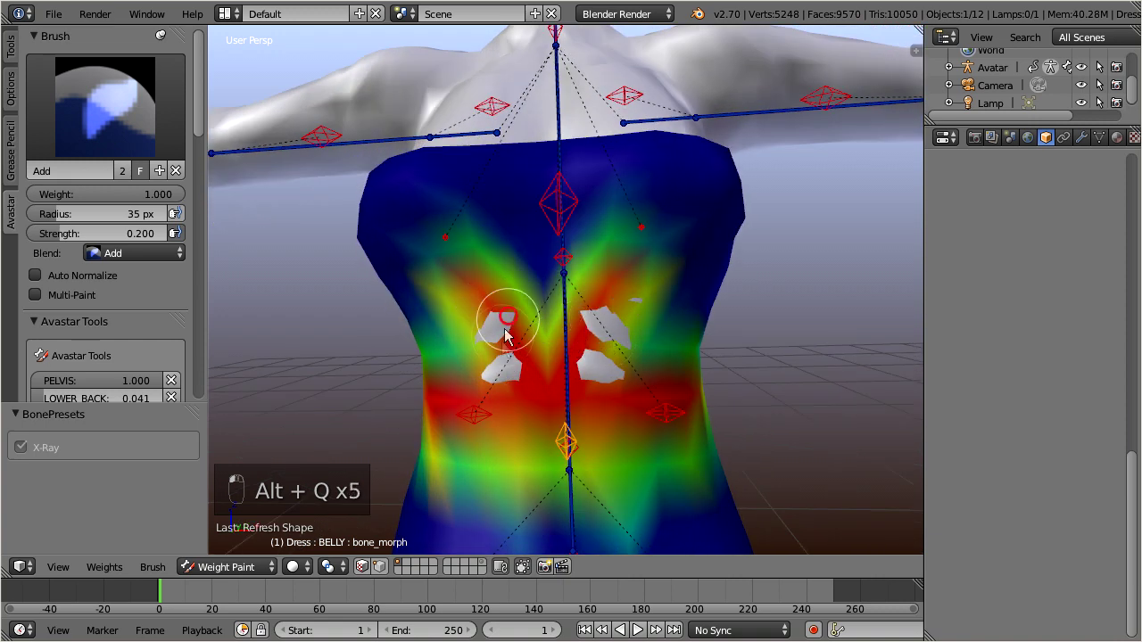
{"action": "key", "text": "alt+q"}
{"action": "key", "text": "alt+q"}
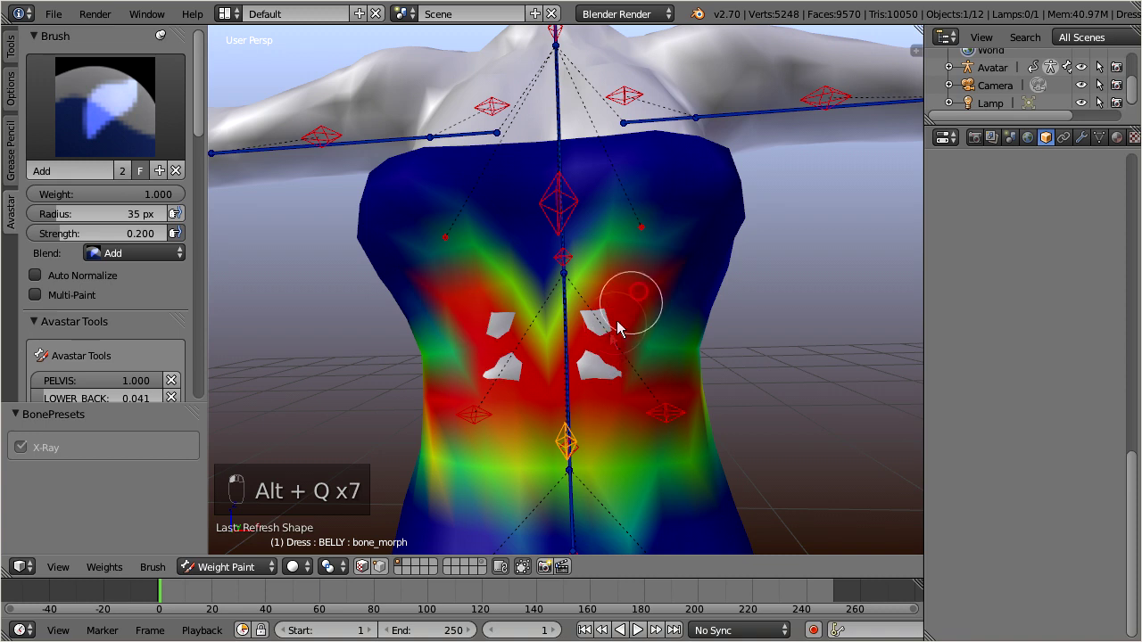
{"action": "key", "text": "alt+q"}
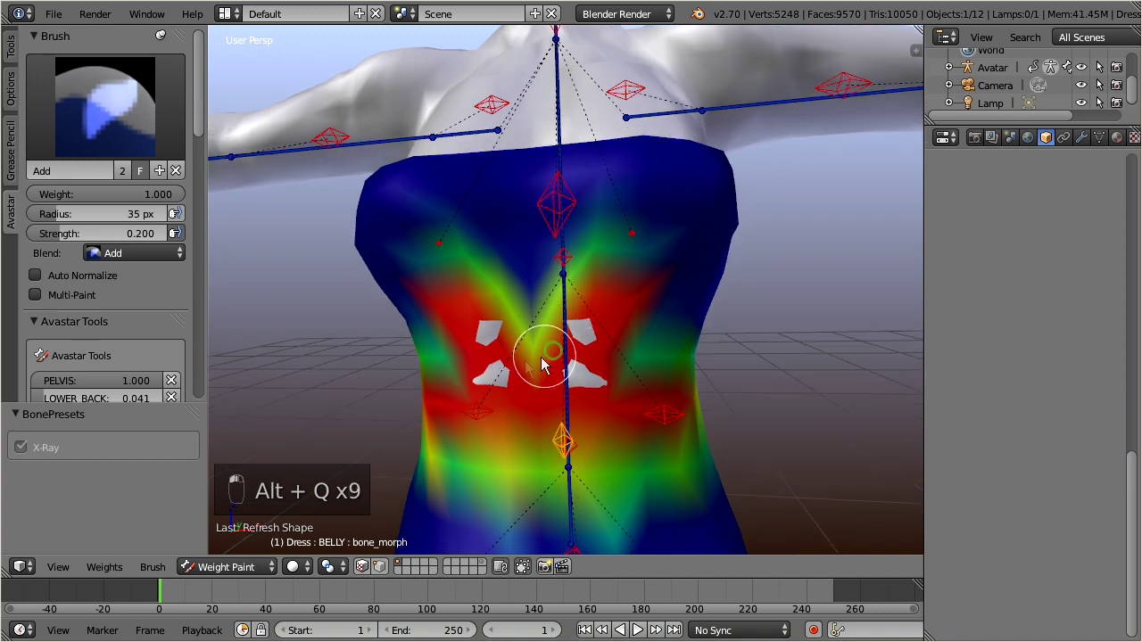
{"action": "middle_click_drag", "start_coordinate": [536, 357], "coordinate": [485, 357]}
Select the Avatar, push Breast Size to 100 and view the torso from the front.
{"action": "left_click", "coordinate": [995, 69]}
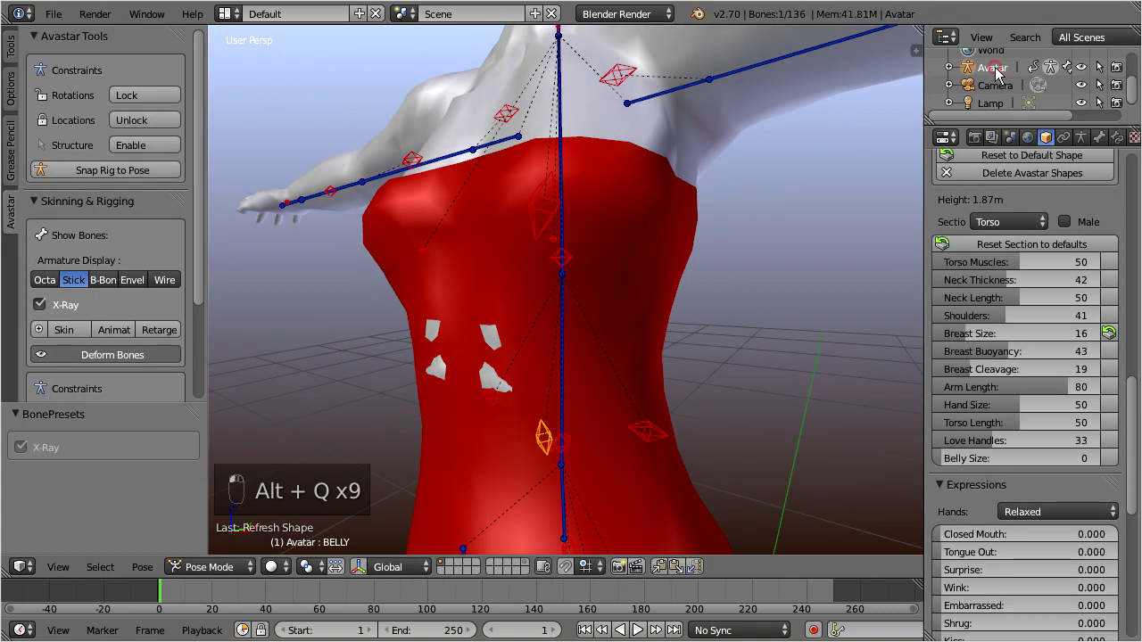
{"action": "left_click_drag", "start_coordinate": [971, 341], "coordinate": [1119, 350]}
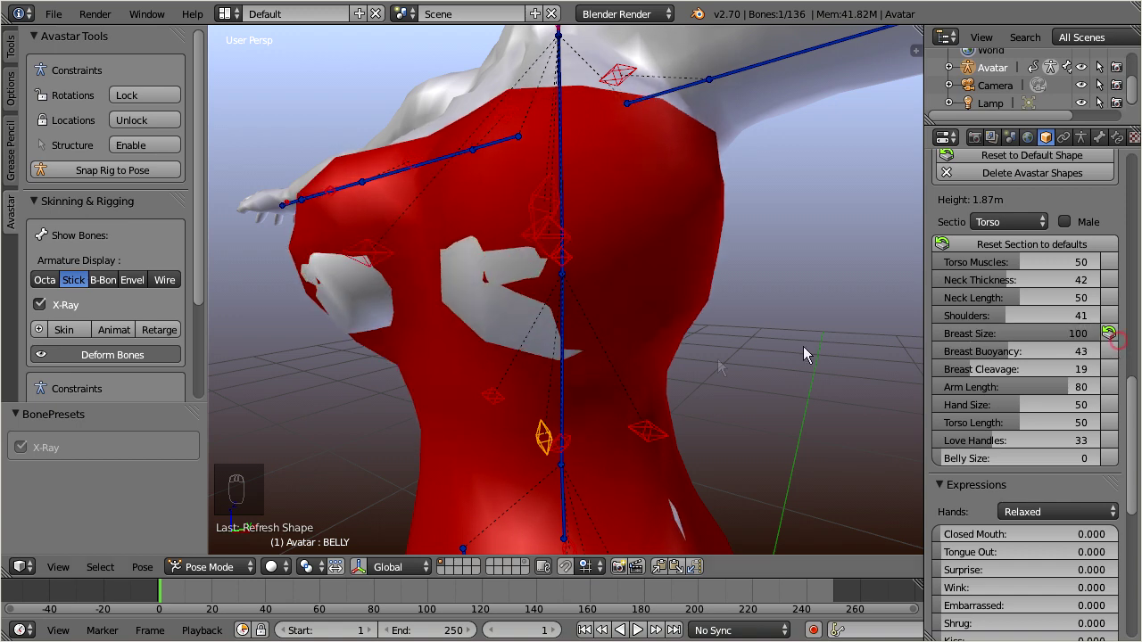
{"action": "middle_click_drag", "start_coordinate": [763, 348], "coordinate": [701, 287]}
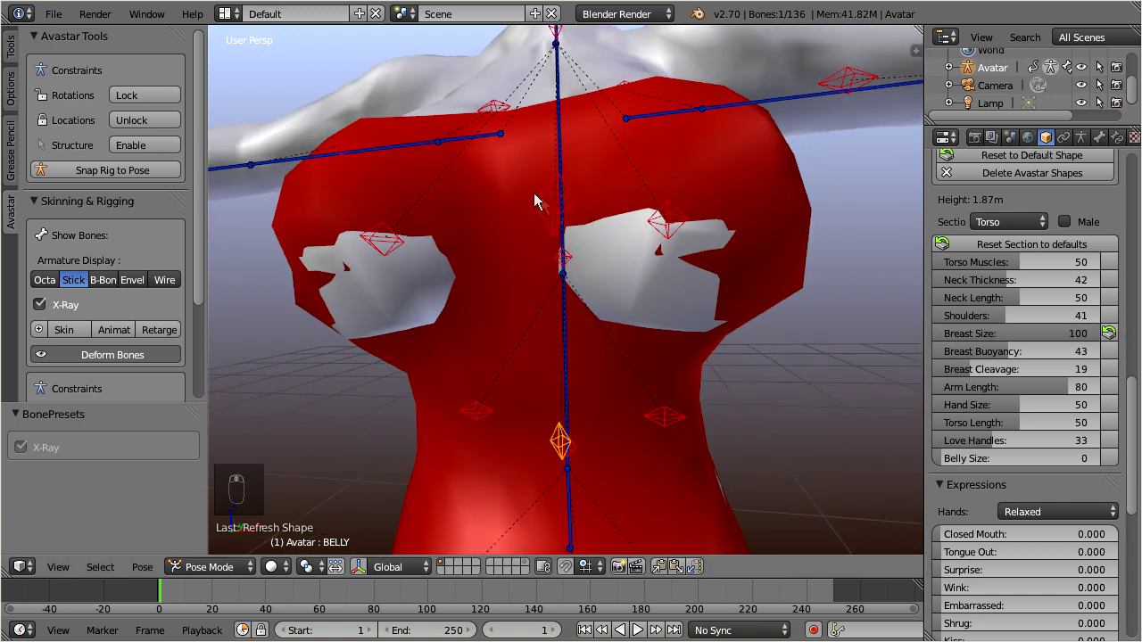
Return to weight painting the dress and subtract chest weight over the left breast.
{"action": "right_click", "coordinate": [304, 193]}
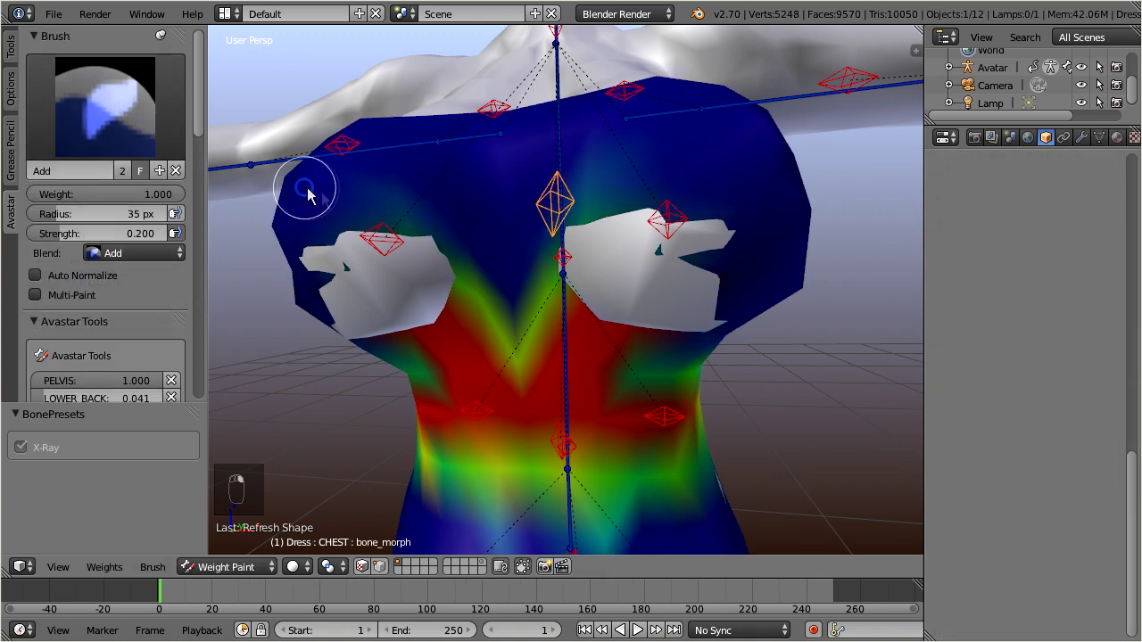
{"action": "left_click", "coordinate": [75, 125]}
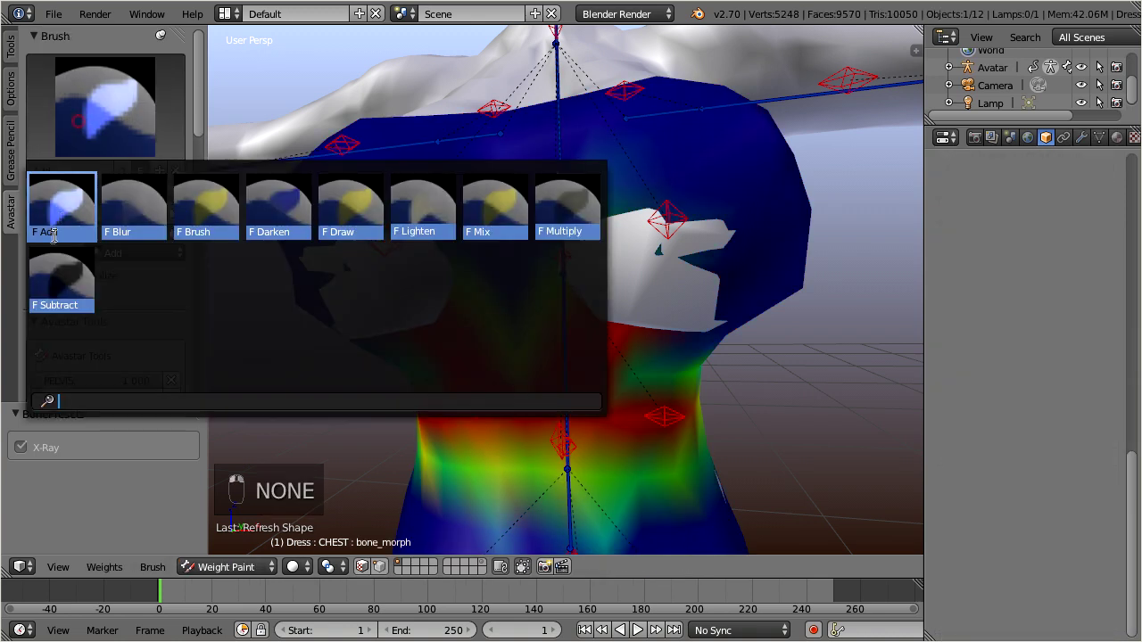
{"action": "left_click", "coordinate": [52, 290]}
{"action": "left_click_drag", "start_coordinate": [435, 279], "coordinate": [432, 294]}
{"action": "key", "text": "alt+q"}
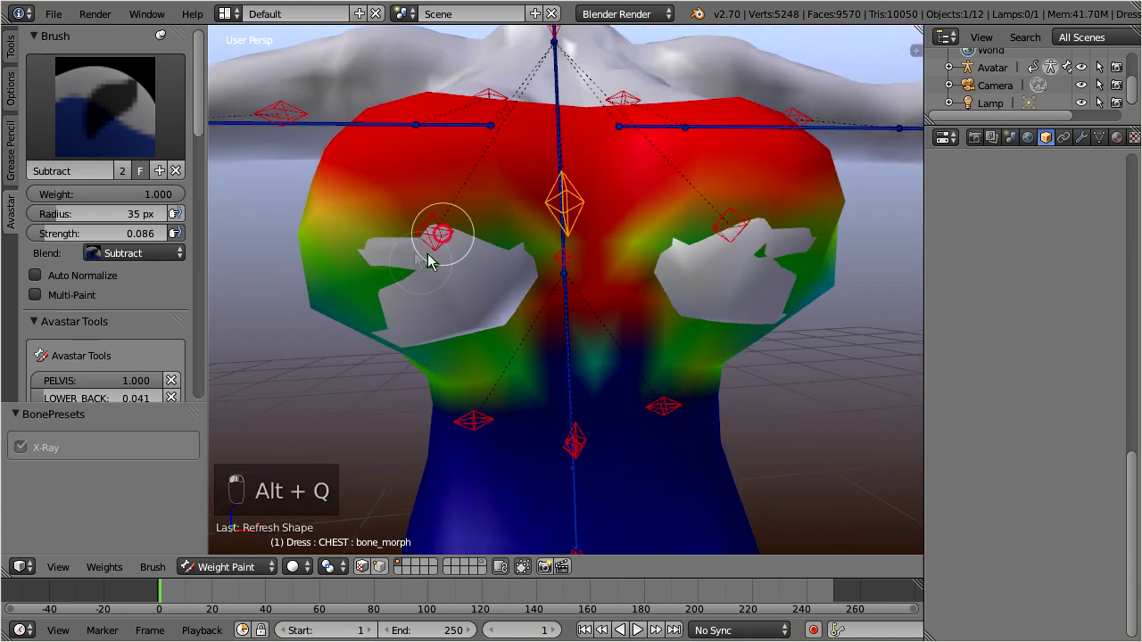
{"action": "key", "text": "alt+q"}
Keep refreshing and inspecting the chest until the skin holes shrink to thin slivers.
{"action": "scroll", "coordinate": [450, 288], "scroll_direction": "down", "scroll_amount": 2}
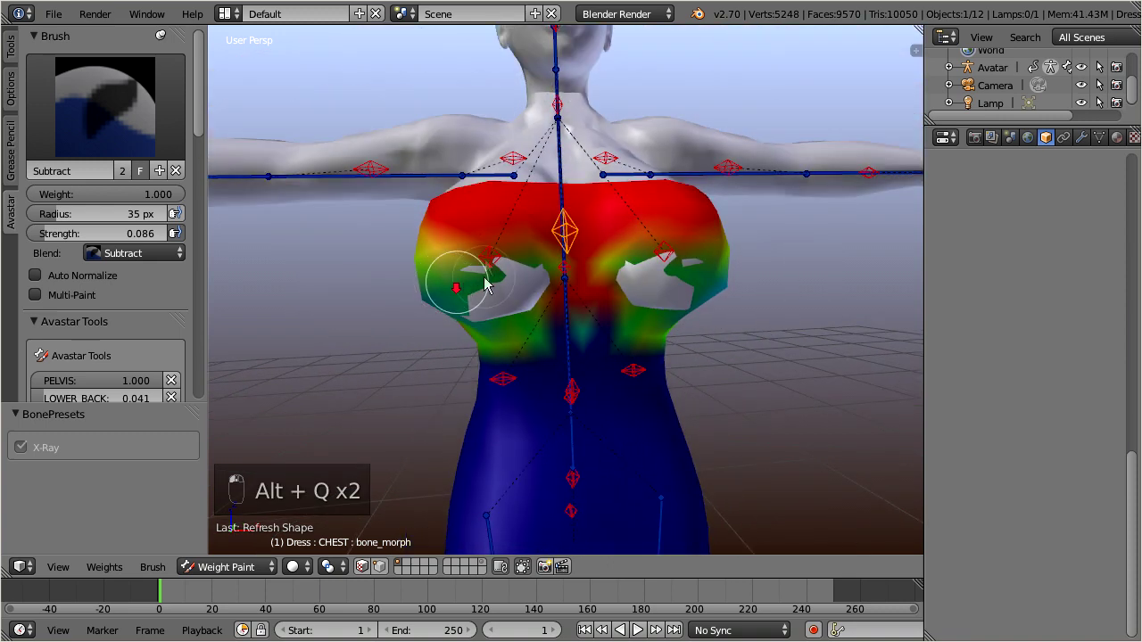
{"action": "key", "text": "alt+q"}
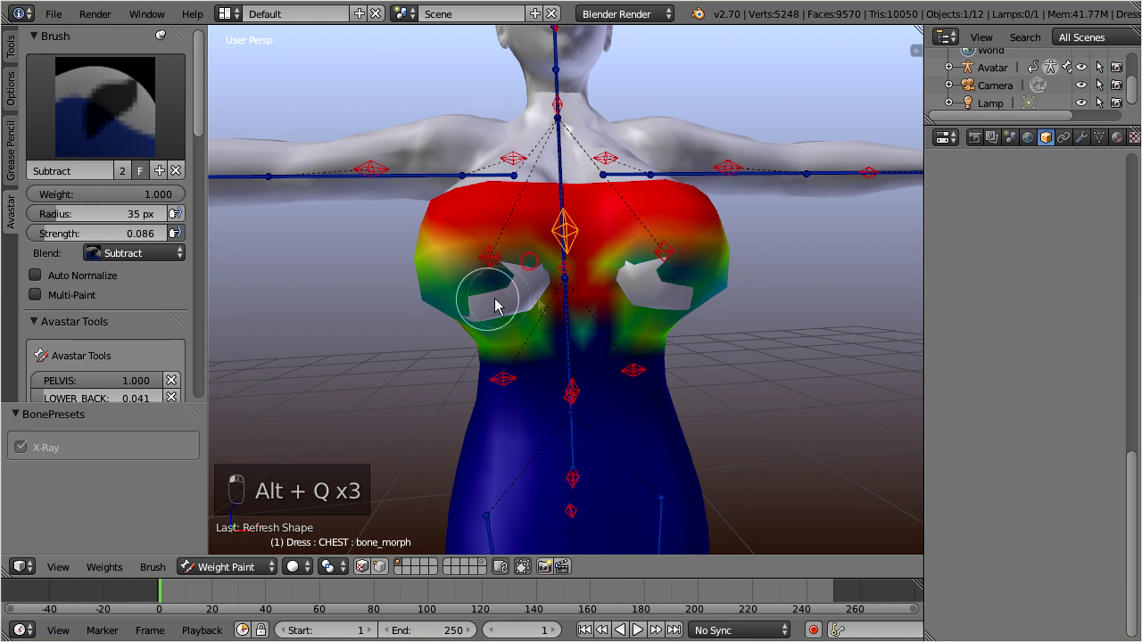
{"action": "key", "text": "alt+q"}
{"action": "scroll", "coordinate": [500, 295], "scroll_direction": "up", "scroll_amount": 2}
{"action": "middle_click_drag", "start_coordinate": [490, 288], "coordinate": [518, 237]}
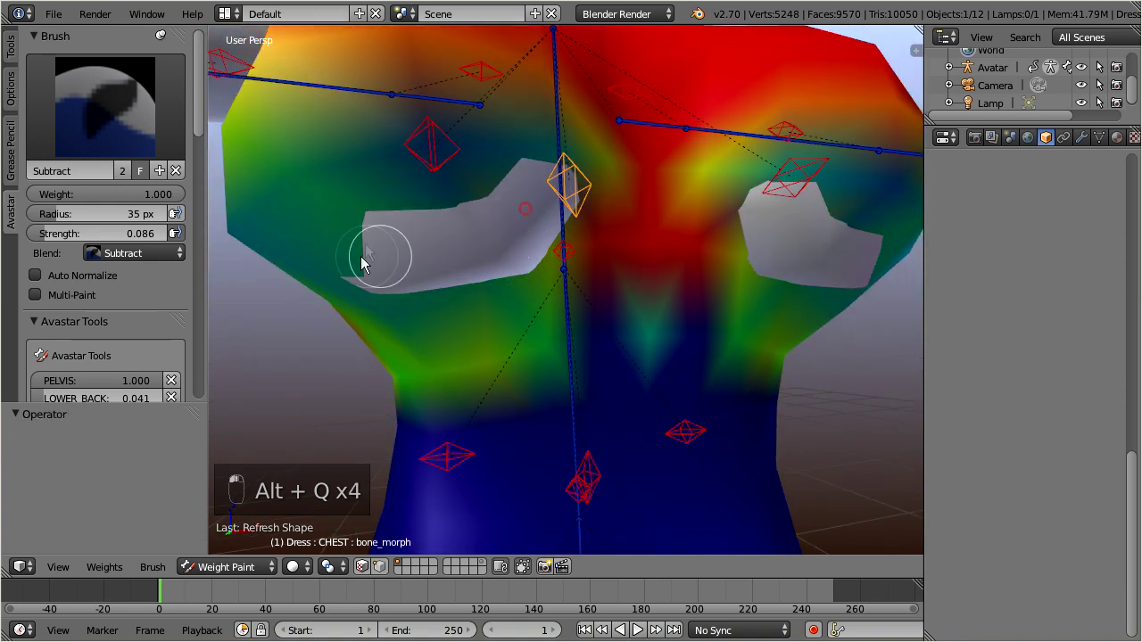
{"action": "key", "text": "alt+q"}
{"action": "key", "text": "alt+q"}
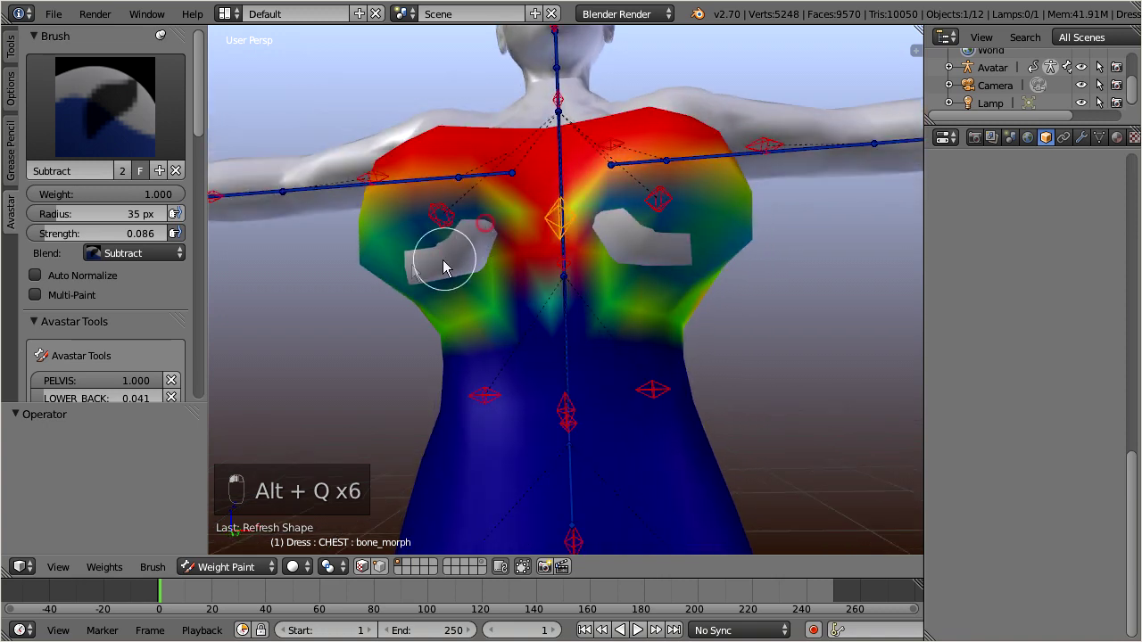
{"action": "key", "text": "alt+q"}
{"action": "key", "text": "alt+q"}
{"action": "key", "text": "alt+q"}
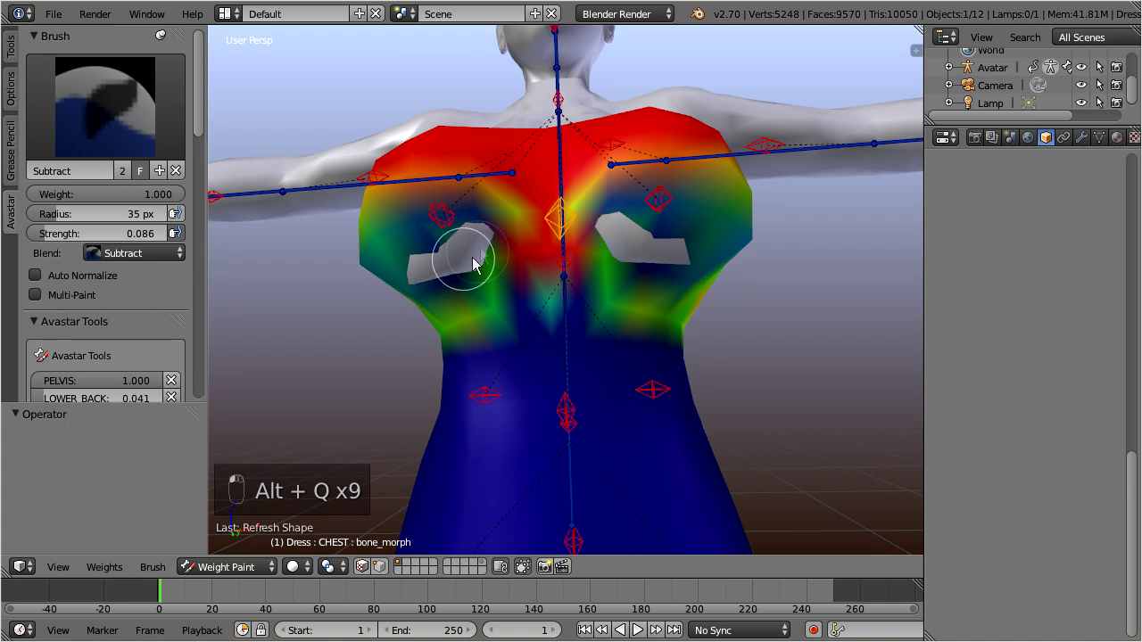
{"action": "key", "text": "alt+q"}
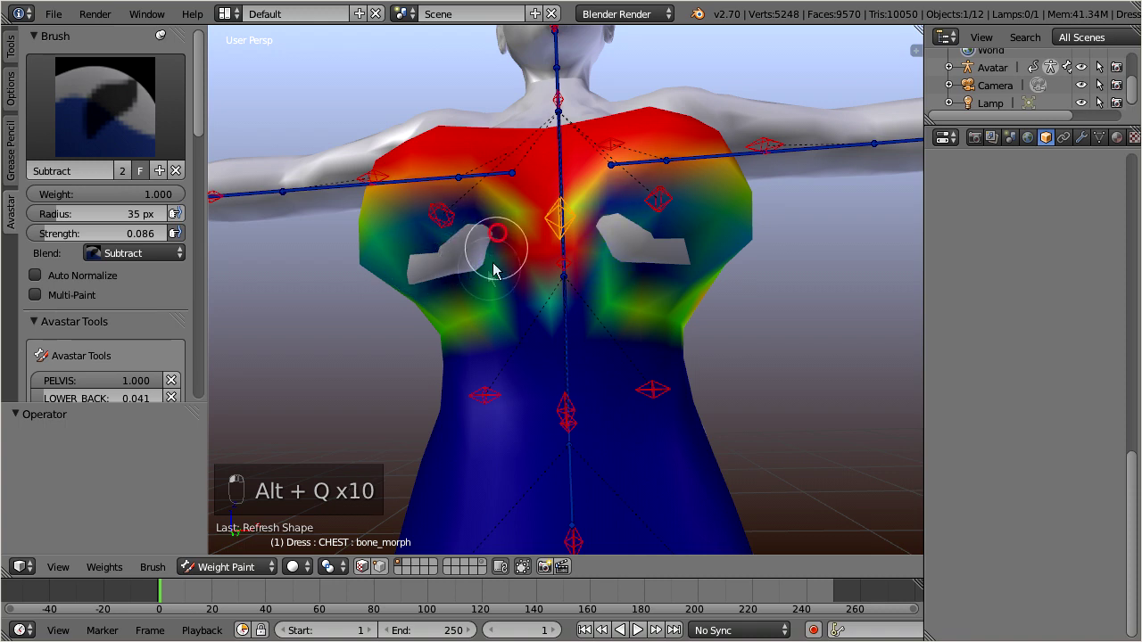
{"action": "key", "text": "alt+q"}
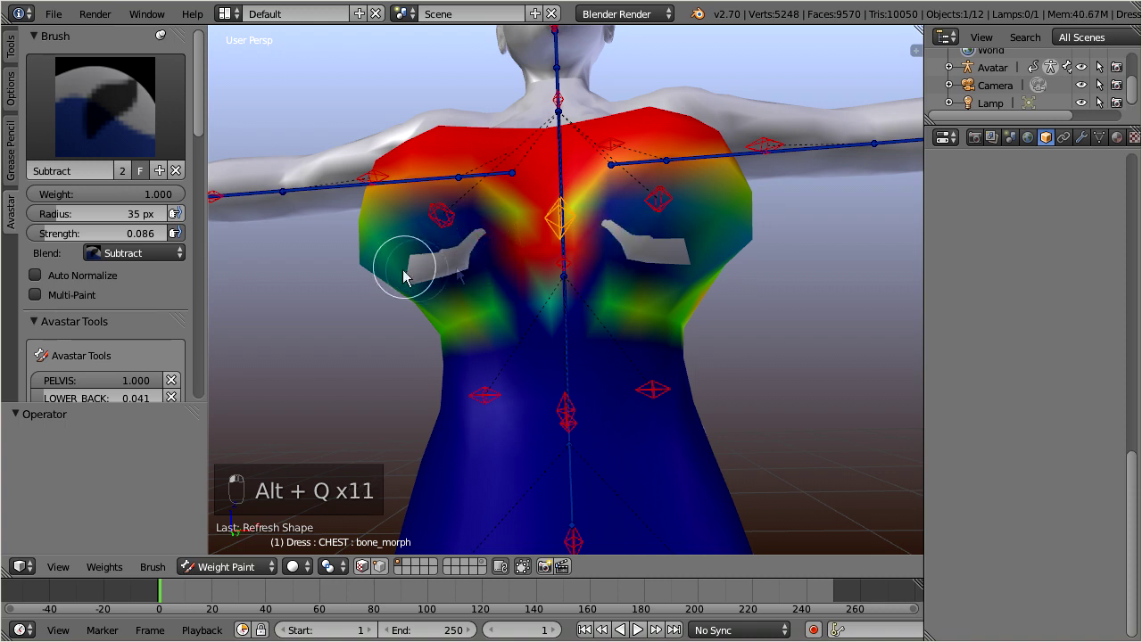
{"action": "key", "text": "alt+q"}
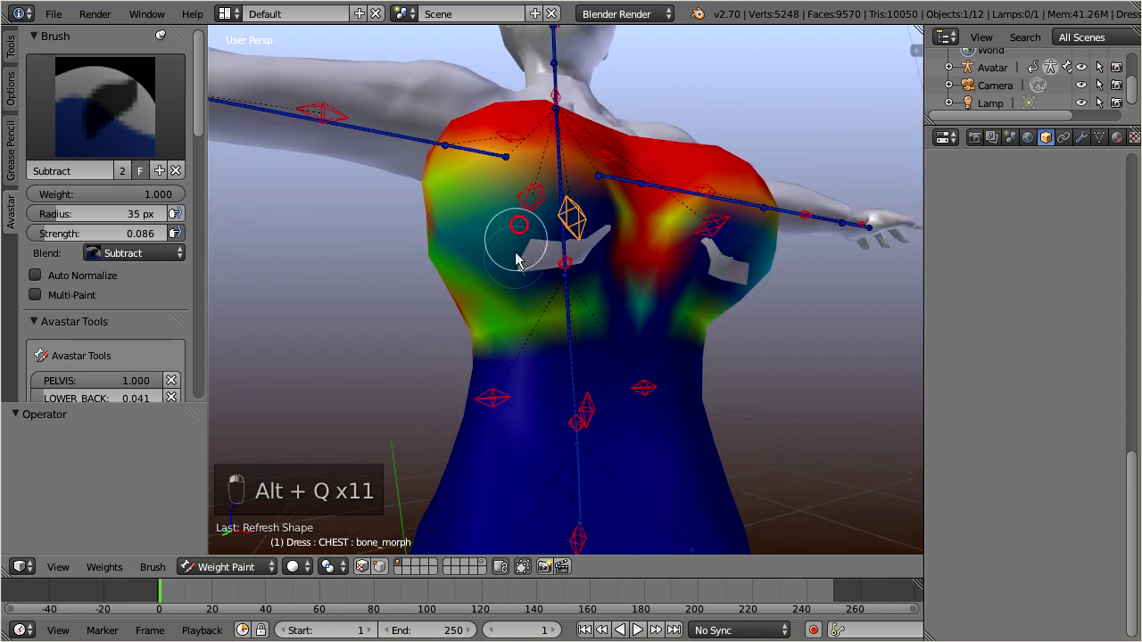
{"action": "mouse_move", "coordinate": [532, 285]}
{"action": "middle_mouse_down"}
{"action": "mouse_move", "coordinate": [496, 277]}
{"action": "mouse_move", "coordinate": [467, 331]}
{"action": "middle_mouse_up"}
Make BELLY the active bone, switch to the Add brush and refresh the shape.
{"action": "right_click", "coordinate": [558, 419]}
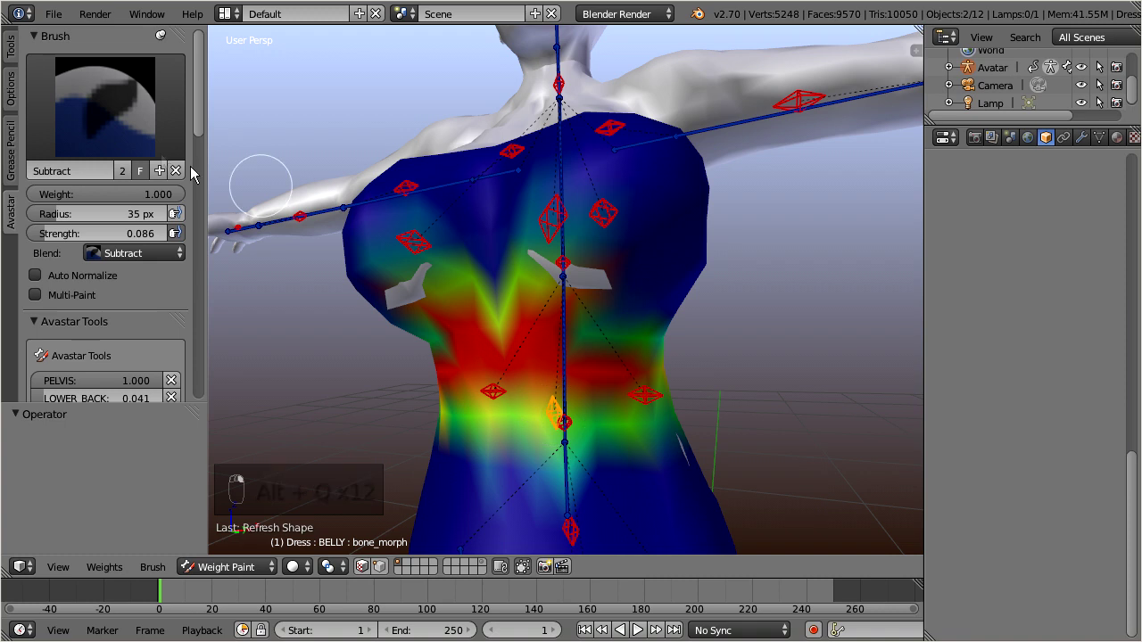
{"action": "left_click", "coordinate": [104, 105]}
{"action": "left_click", "coordinate": [62, 207]}
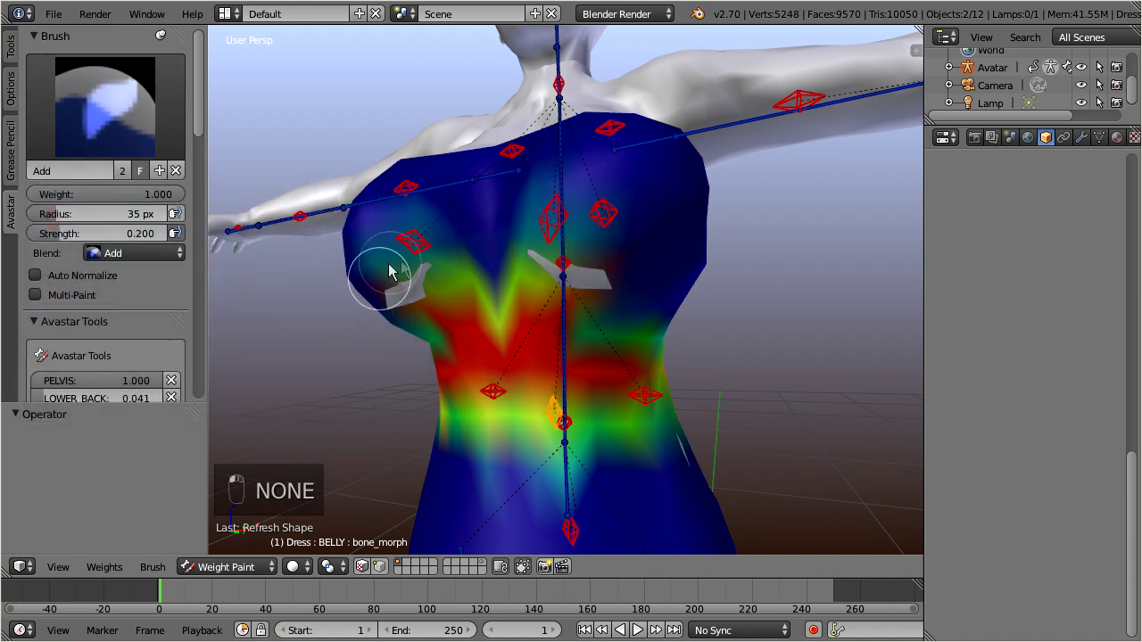
{"action": "key", "text": "alt+q"}
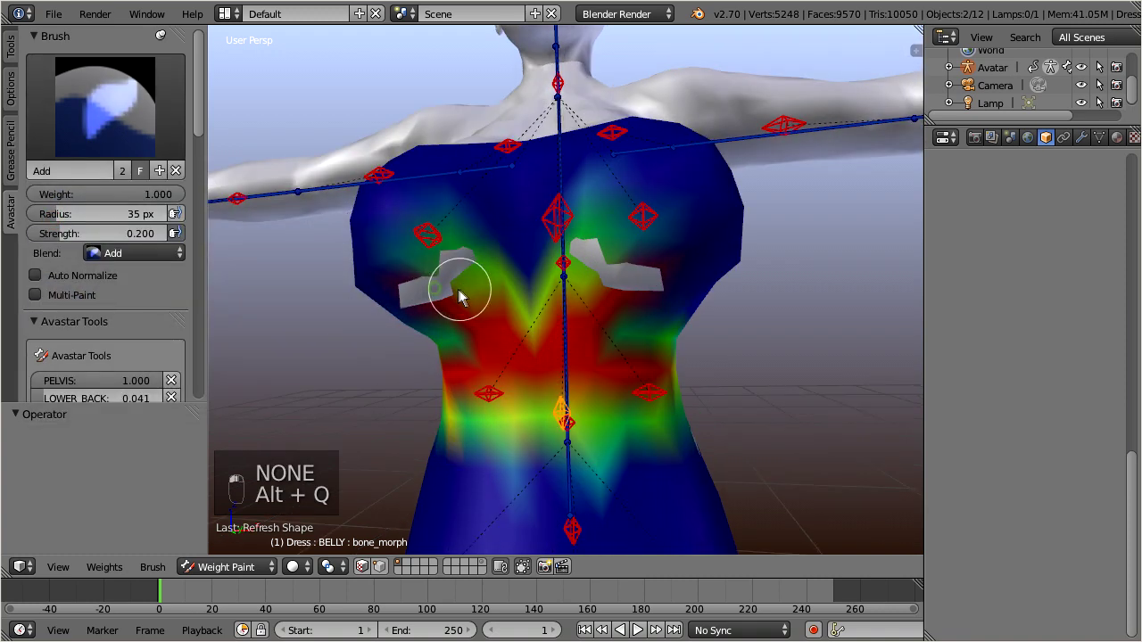
Subtract BELLY weight near the left chest and inspect the refreshed torso.
{"action": "left_click", "coordinate": [96, 131]}
{"action": "left_click", "coordinate": [59, 285]}
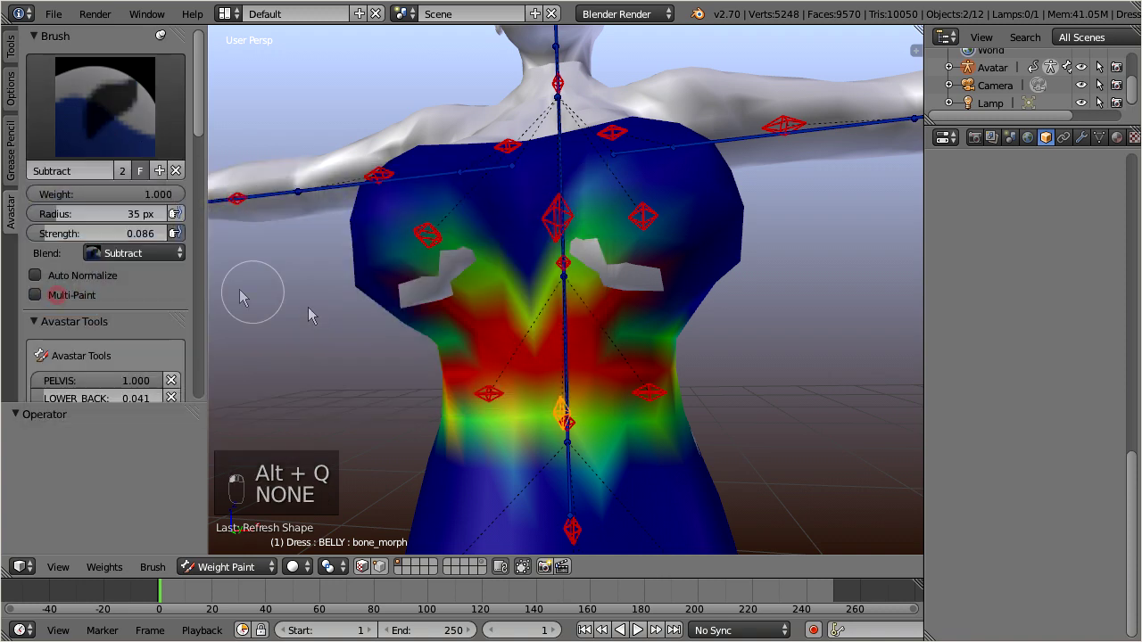
{"action": "left_click_drag", "start_coordinate": [456, 259], "coordinate": [405, 284]}
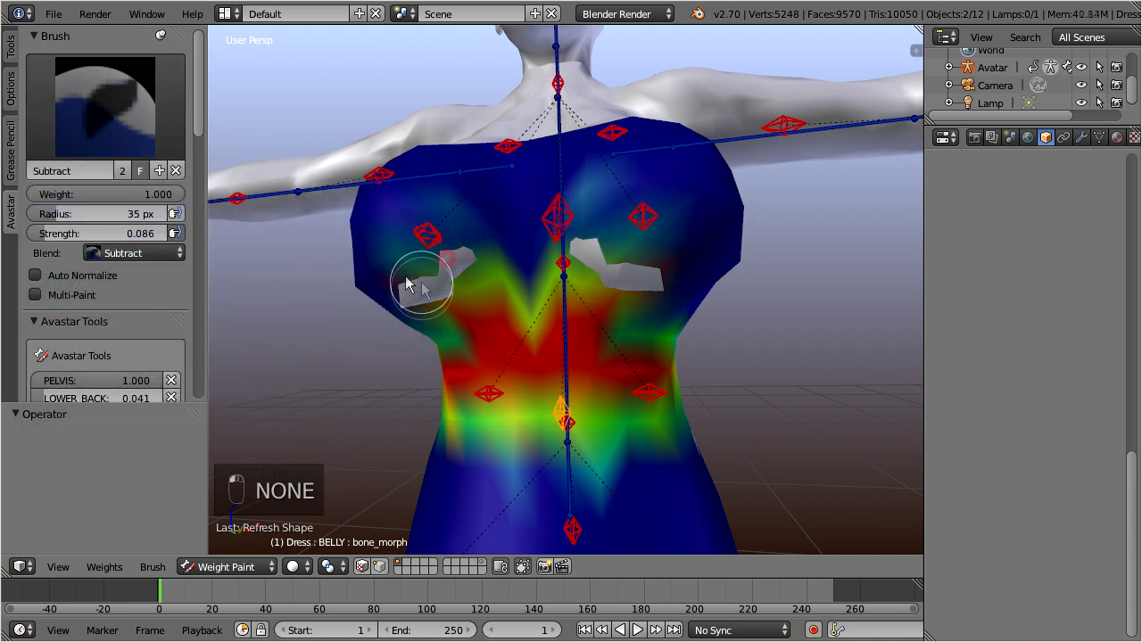
{"action": "key", "text": "alt+q"}
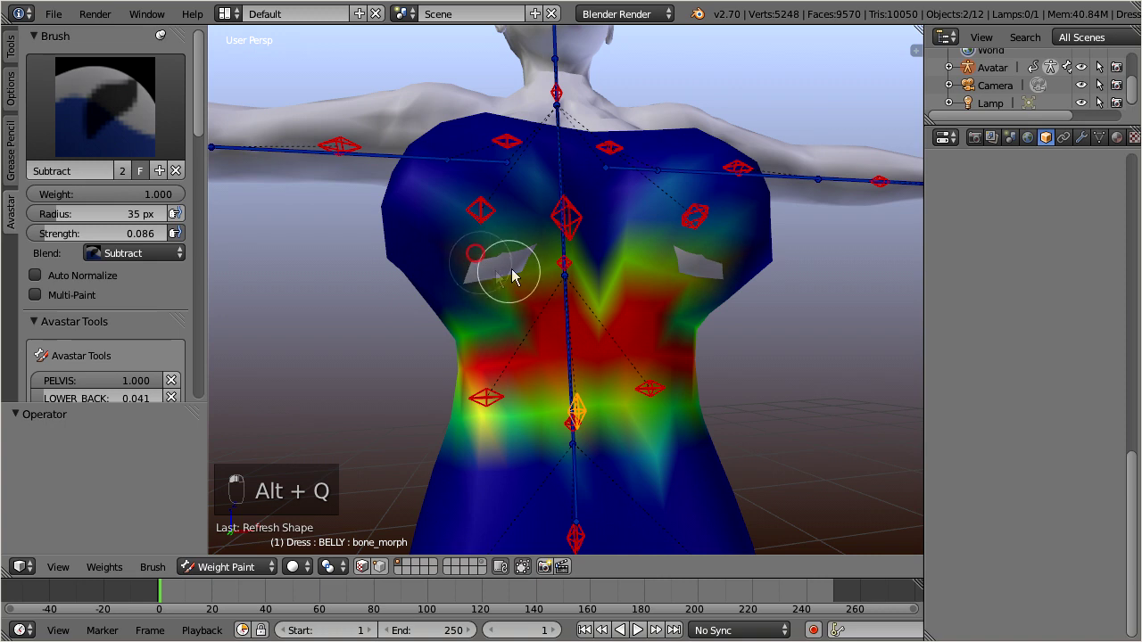
{"action": "key", "text": "alt+q"}
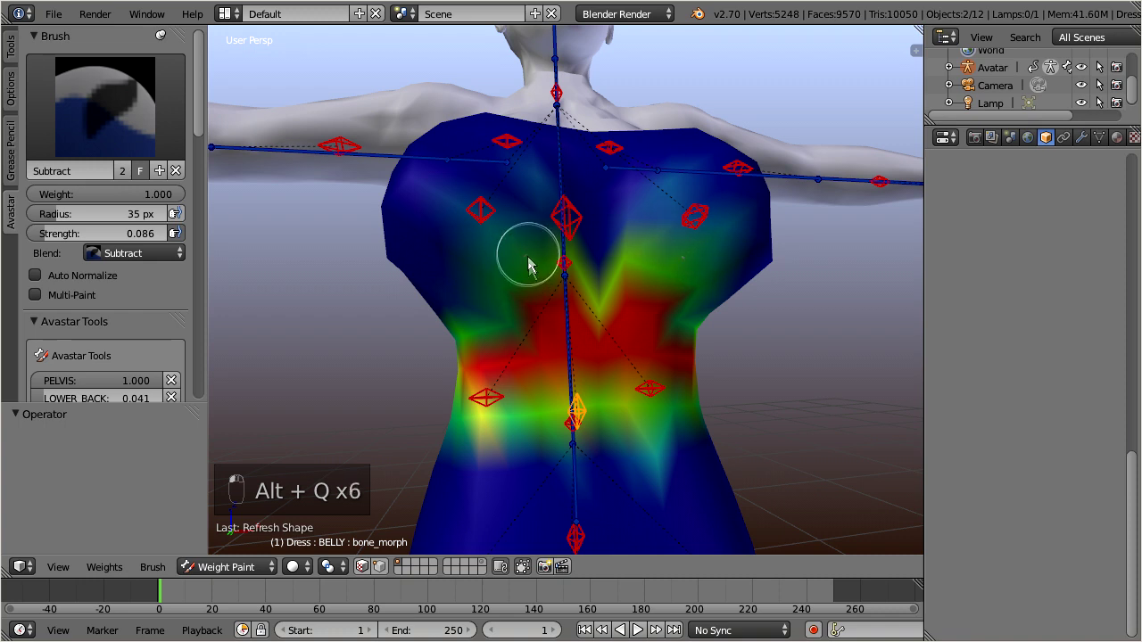
{"action": "mouse_move", "coordinate": [528, 287]}
{"action": "middle_mouse_down"}
{"action": "mouse_move", "coordinate": [536, 318]}
{"action": "mouse_move", "coordinate": [509, 357]}
{"action": "mouse_move", "coordinate": [450, 393]}
{"action": "middle_mouse_up"}
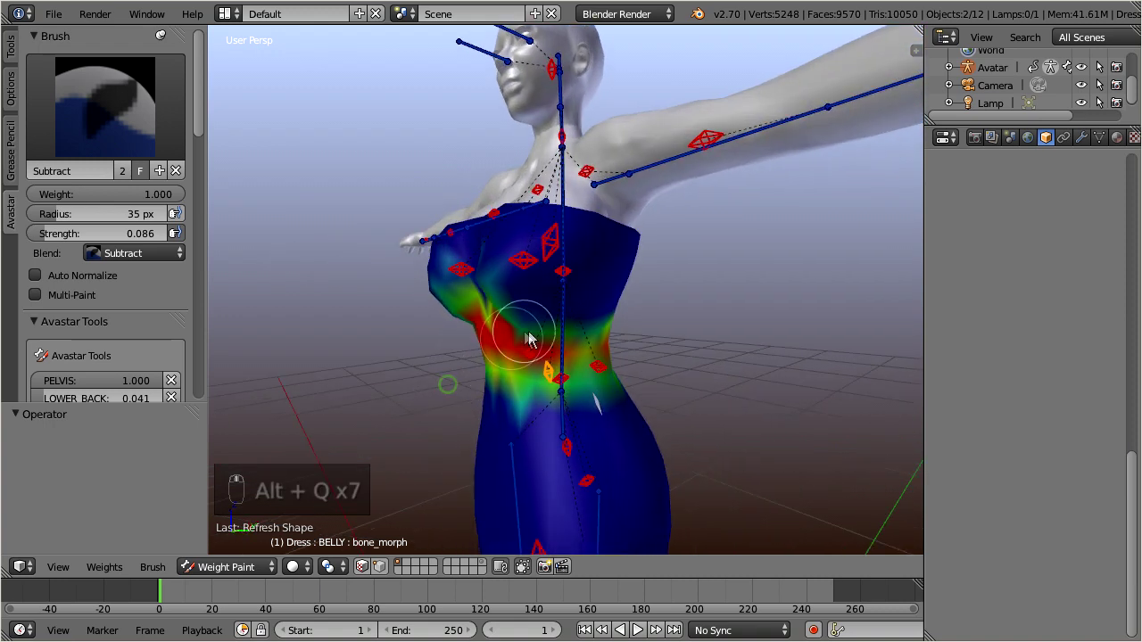
{"action": "mouse_move", "coordinate": [543, 331]}
{"action": "middle_mouse_down"}
{"action": "mouse_move", "coordinate": [572, 315]}
{"action": "mouse_move", "coordinate": [599, 318]}
{"action": "middle_mouse_up"}
{"action": "scroll", "coordinate": [572, 315], "scroll_direction": "up", "scroll_amount": 2}
{"action": "scroll", "coordinate": [598, 319], "scroll_direction": "down", "scroll_amount": 2}
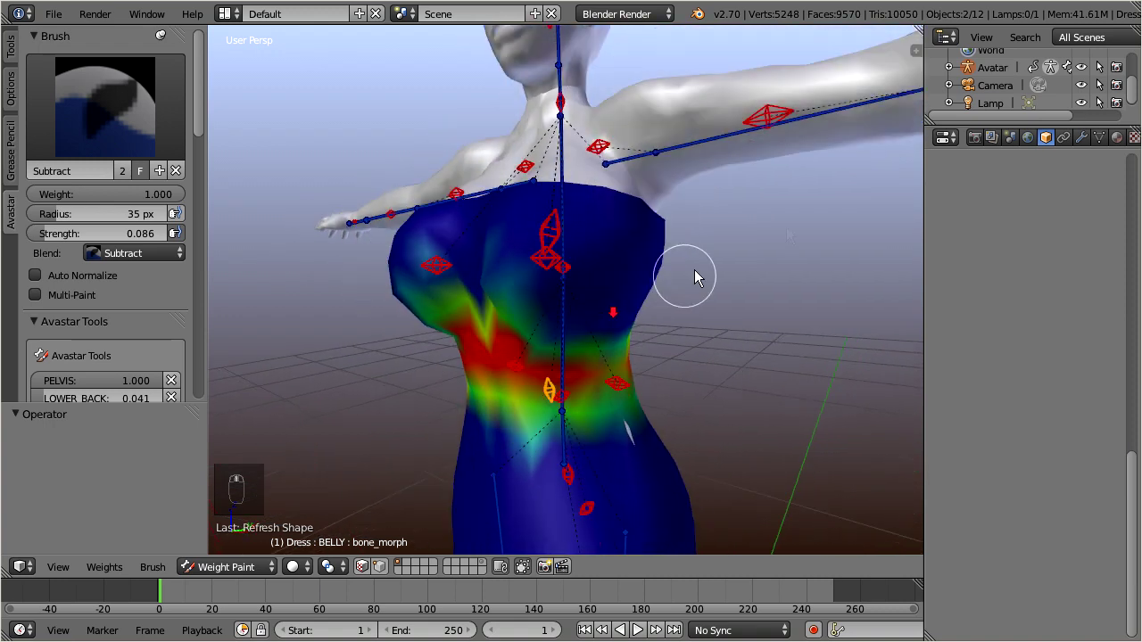
Select the Avatar rig and lower Breast Size from 100 to watch the dress follow.
{"action": "left_click", "coordinate": [993, 77]}
{"action": "left_click", "coordinate": [1098, 335]}
{"action": "left_click_drag", "start_coordinate": [1086, 338], "coordinate": [1012, 344]}
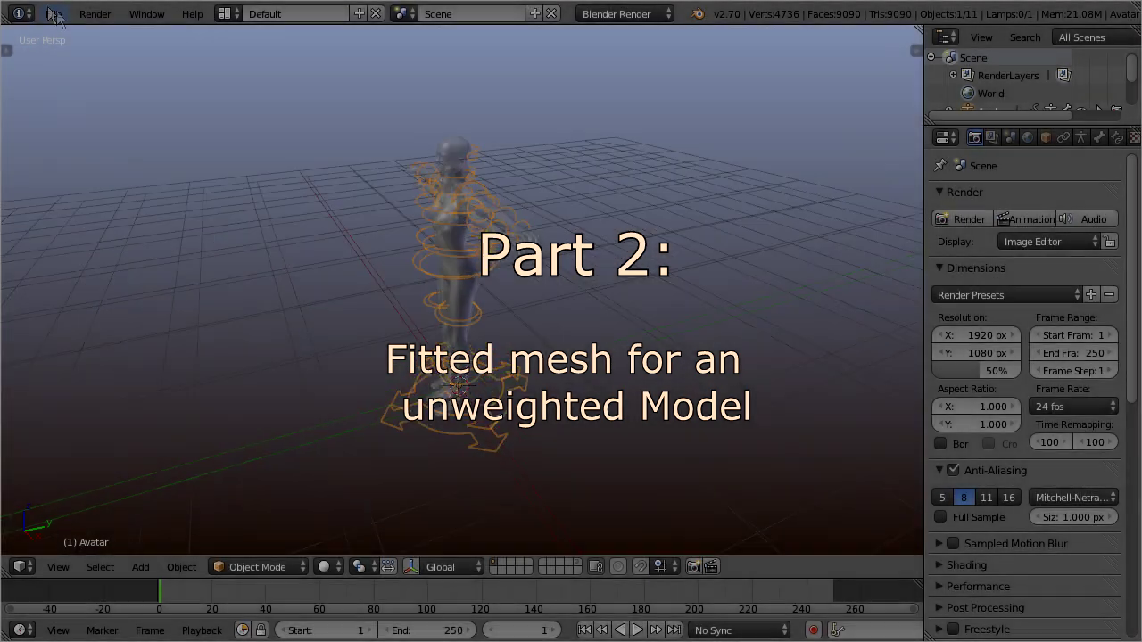
Append the Dress object from ava_dress_object.blend so the red dress appears on the avatar.
{"action": "left_click", "coordinate": [49, 14]}
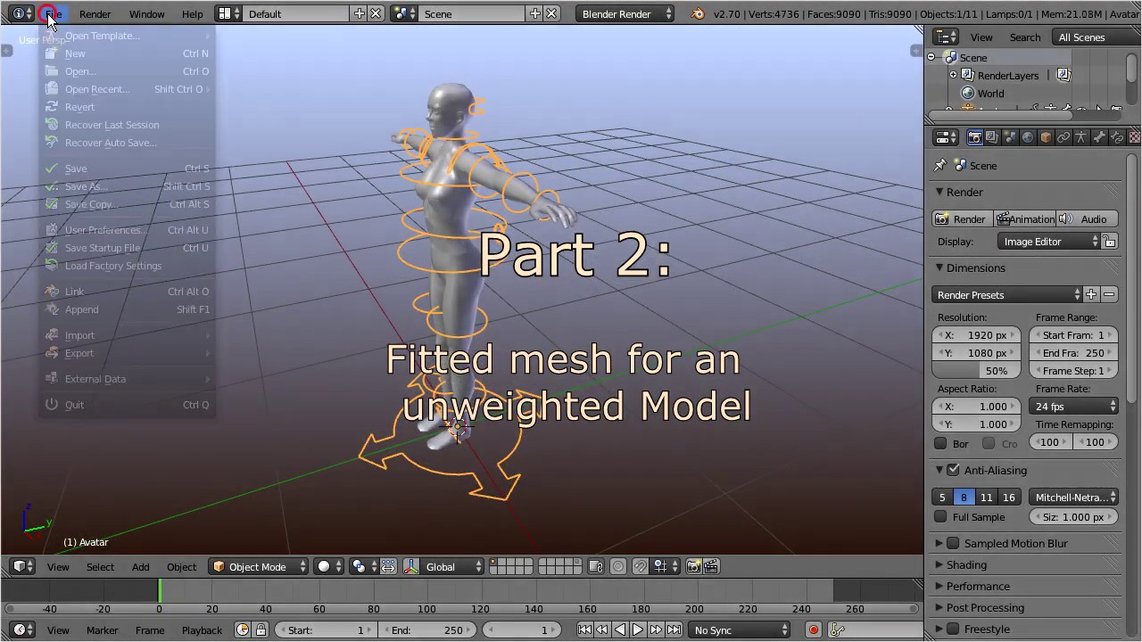
{"action": "left_click", "coordinate": [80, 309]}
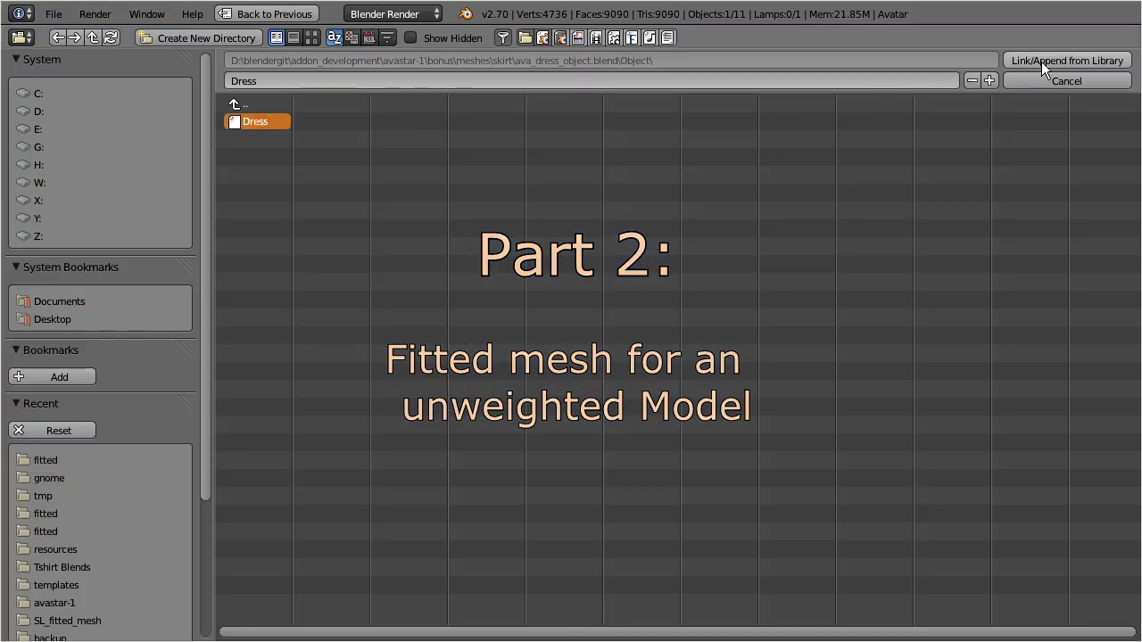
{"action": "left_click", "coordinate": [1041, 62]}
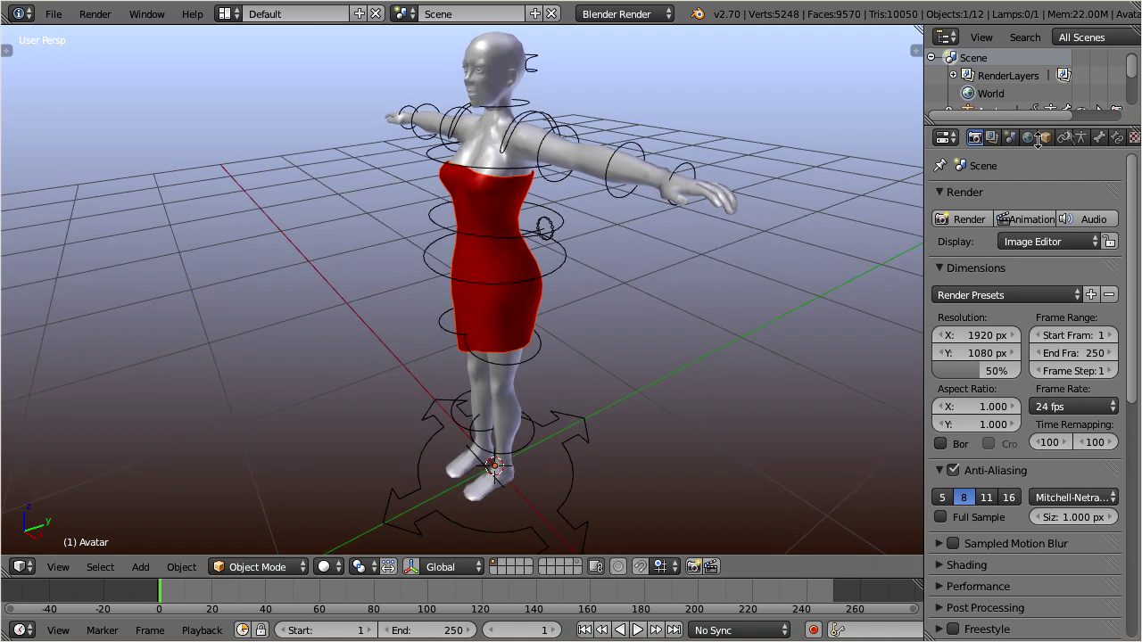
Select the red dress and delete all its vertex groups via the Vertex Groups specials menu.
{"action": "right_click", "coordinate": [513, 192]}
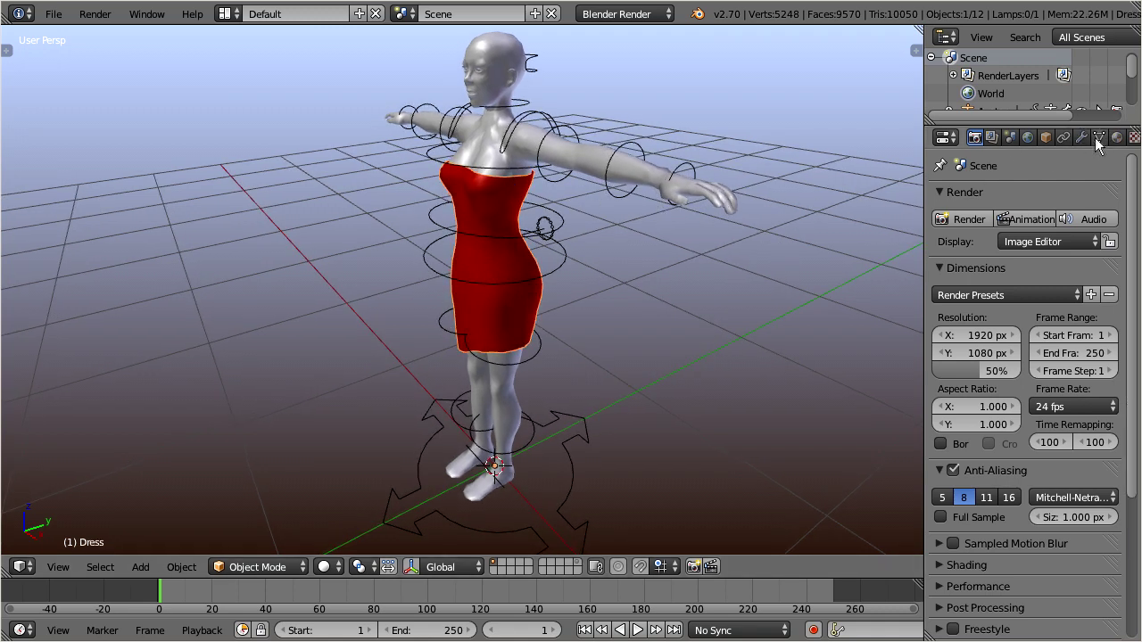
{"action": "left_click", "coordinate": [1100, 138]}
{"action": "left_click", "coordinate": [1109, 380]}
{"action": "left_click", "coordinate": [1039, 546]}
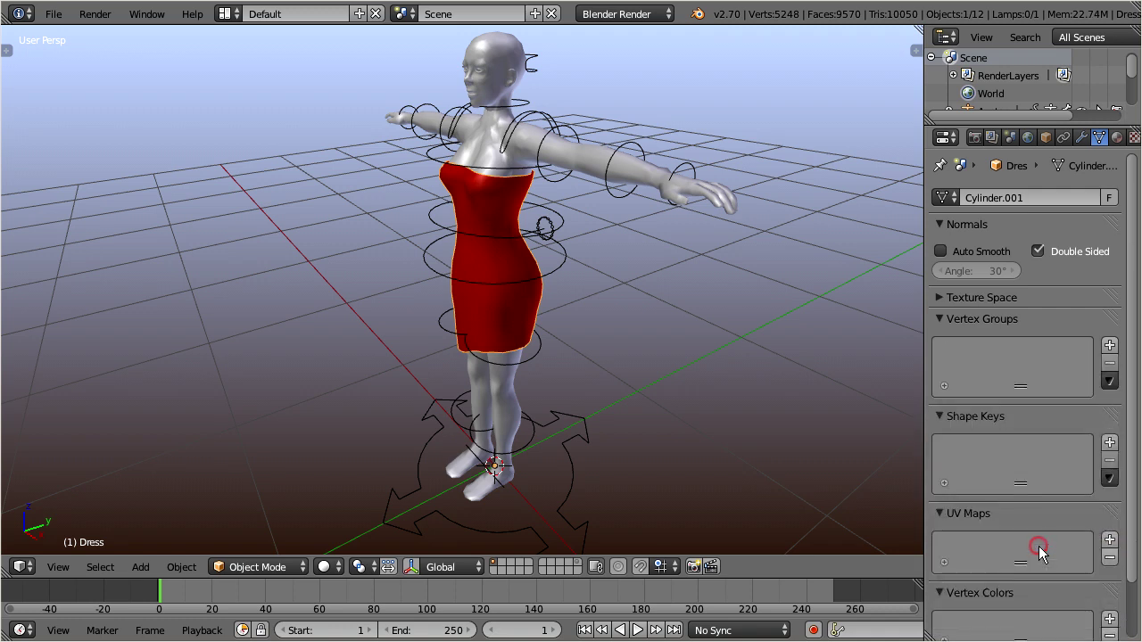
{"action": "scroll", "coordinate": [782, 343], "scroll_direction": "left", "scroll_amount": 3}
{"action": "scroll", "coordinate": [781, 344], "scroll_direction": "left", "scroll_amount": 5}
{"action": "scroll", "coordinate": [782, 343], "scroll_direction": "left", "scroll_amount": 5}
{"action": "scroll", "coordinate": [782, 343], "scroll_direction": "left", "scroll_amount": 1}
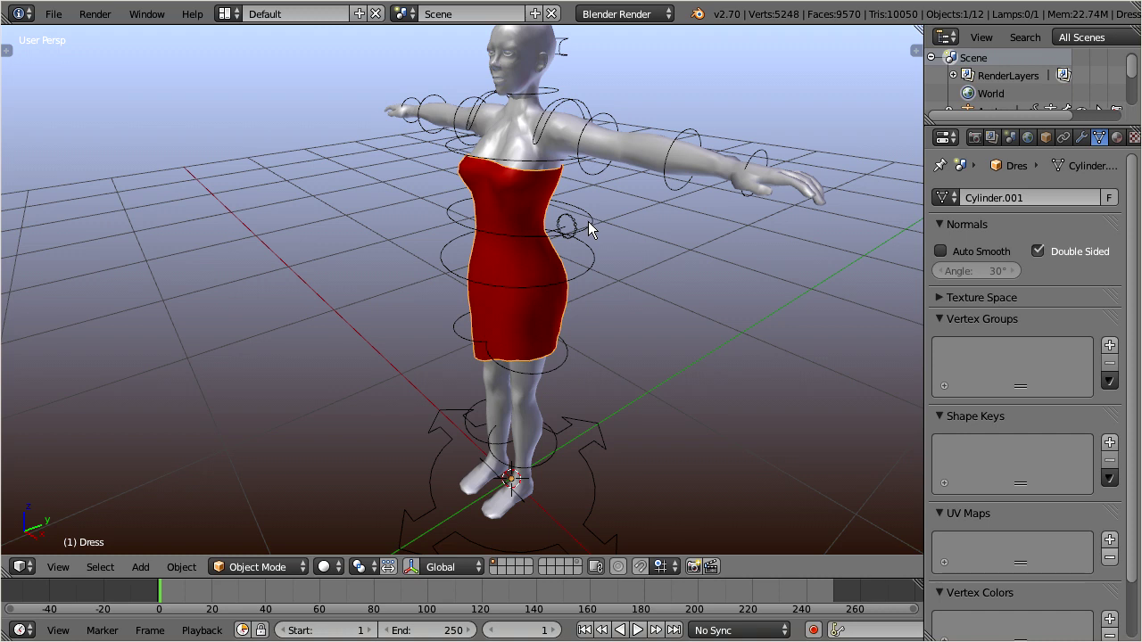
Parent the Dress to the Avatar armature in the Avastar panel, with Skinning Weight set to Bones.
{"action": "right_click", "coordinate": [592, 222], "text": "shift"}
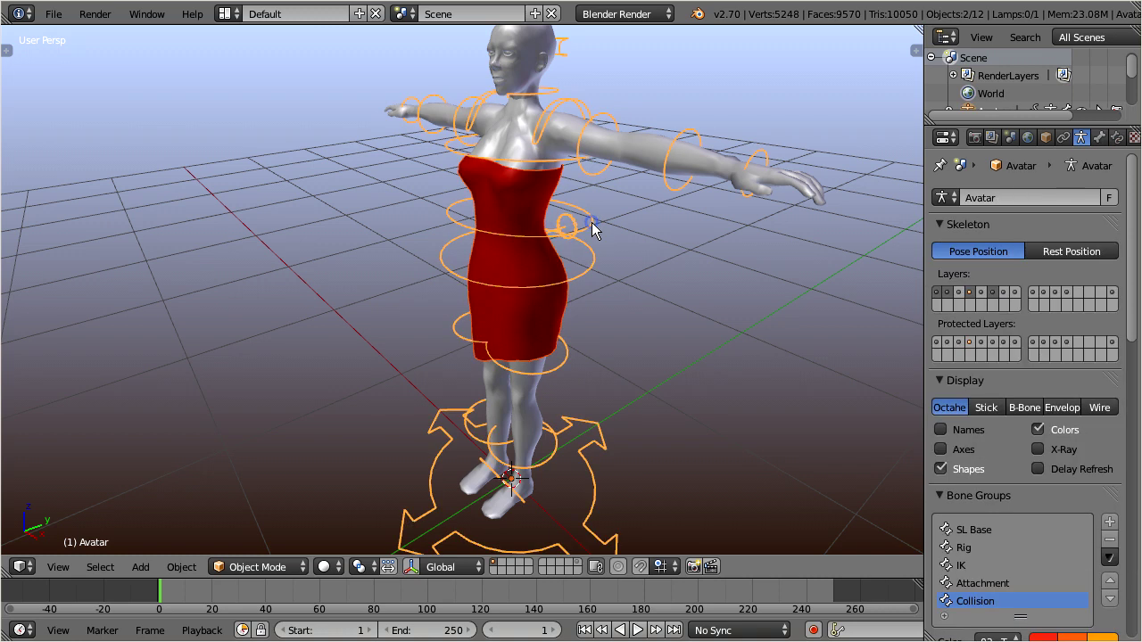
{"action": "left_click", "coordinate": [8, 53]}
{"action": "left_click", "coordinate": [10, 382]}
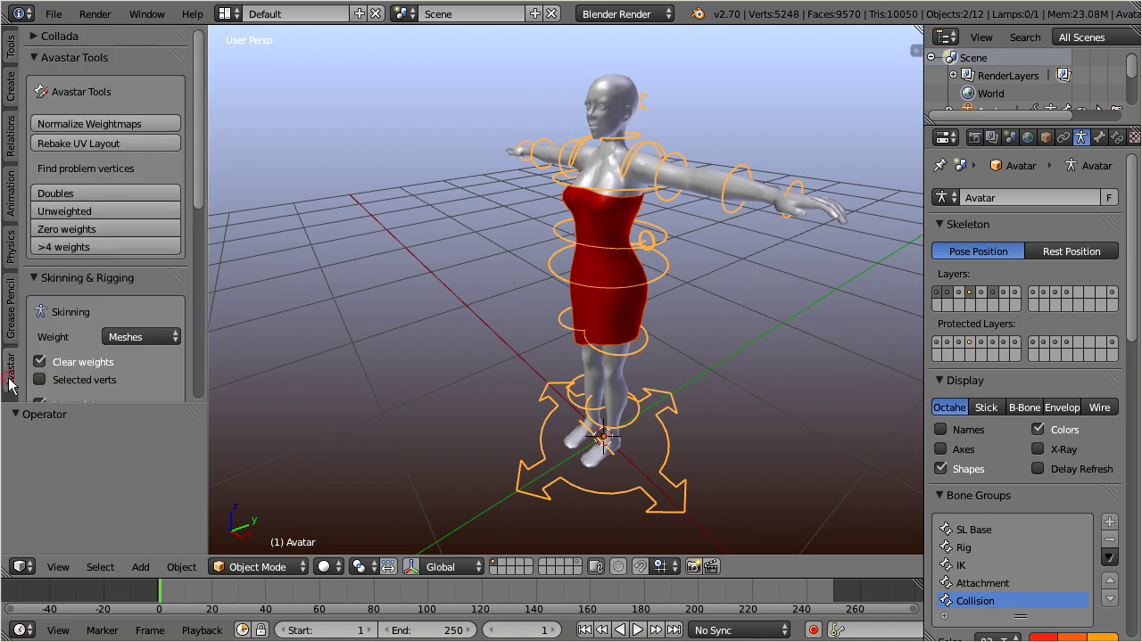
{"action": "left_click_drag", "start_coordinate": [200, 194], "coordinate": [211, 291]}
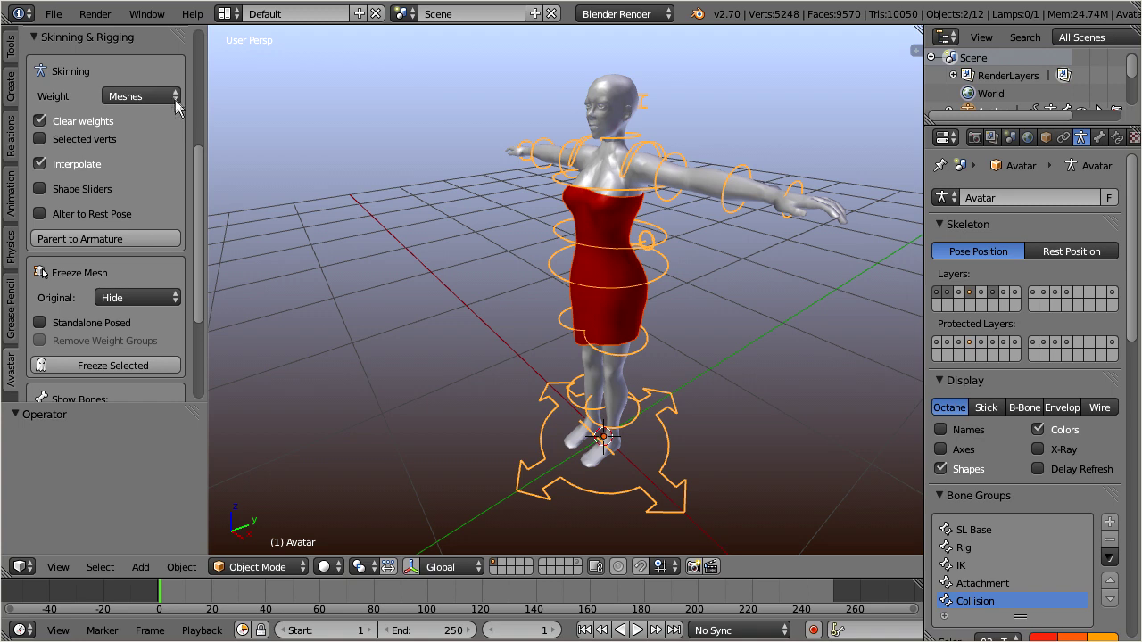
{"action": "left_click", "coordinate": [174, 97]}
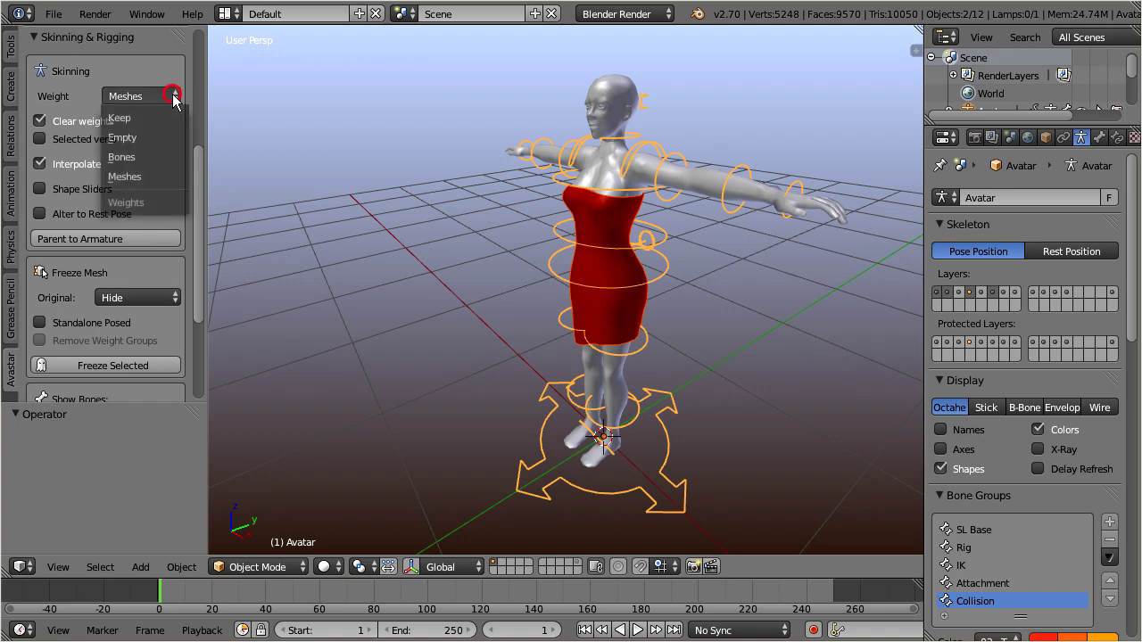
{"action": "left_click", "coordinate": [166, 157]}
{"action": "left_click", "coordinate": [162, 189]}
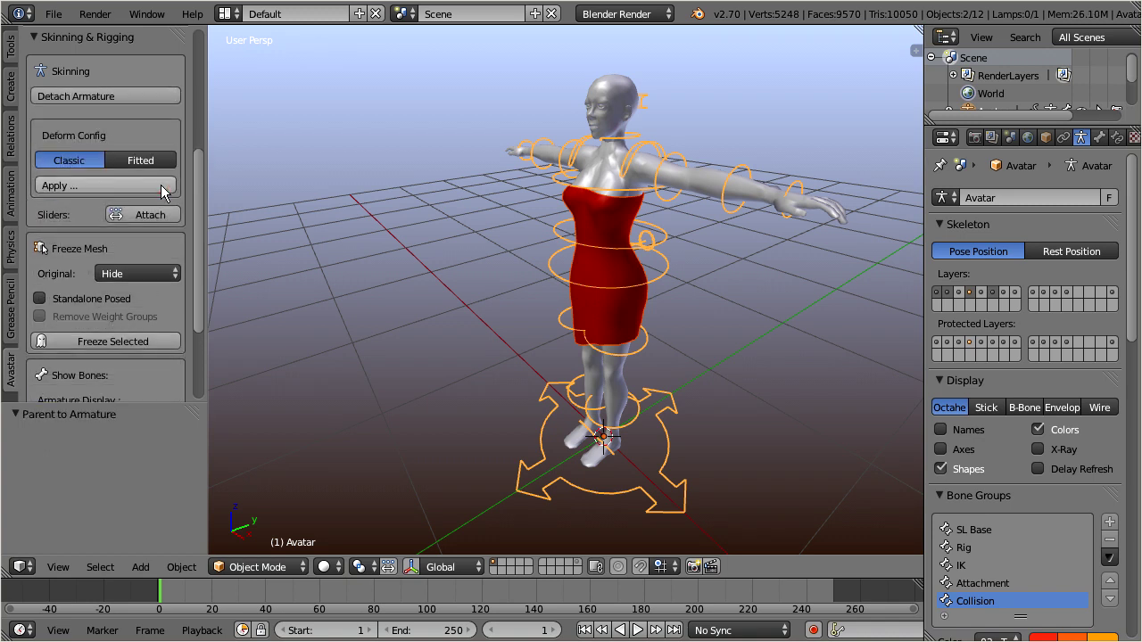
With the dress selected, set Deform Config to Fitted and apply the weight conversion.
{"action": "right_click", "coordinate": [587, 208]}
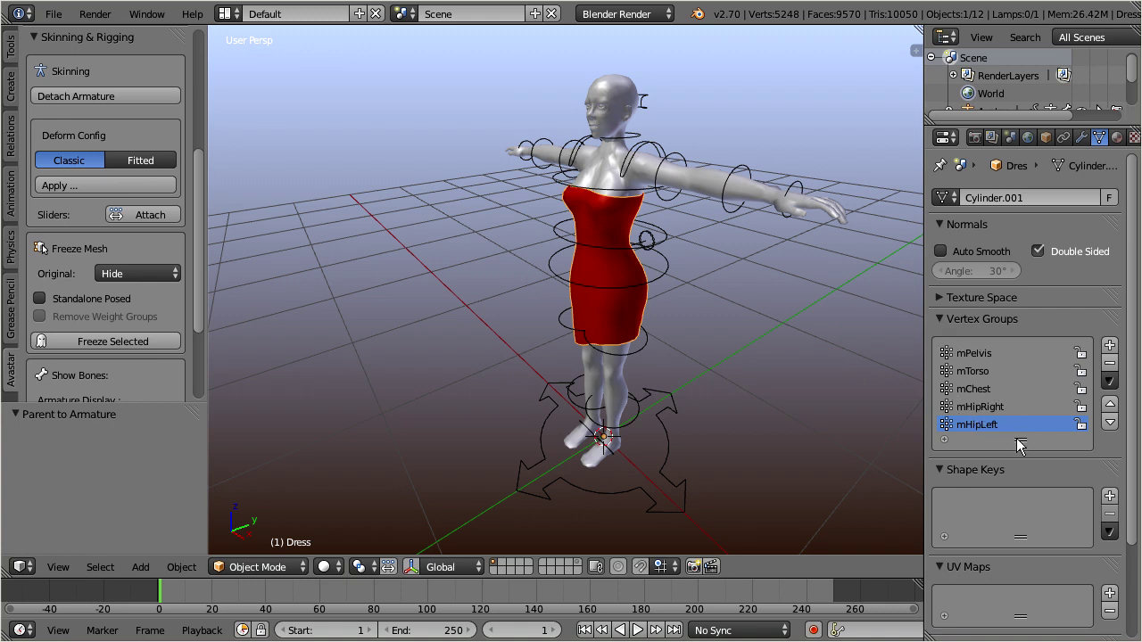
{"action": "left_click_drag", "start_coordinate": [1019, 441], "coordinate": [1017, 560]}
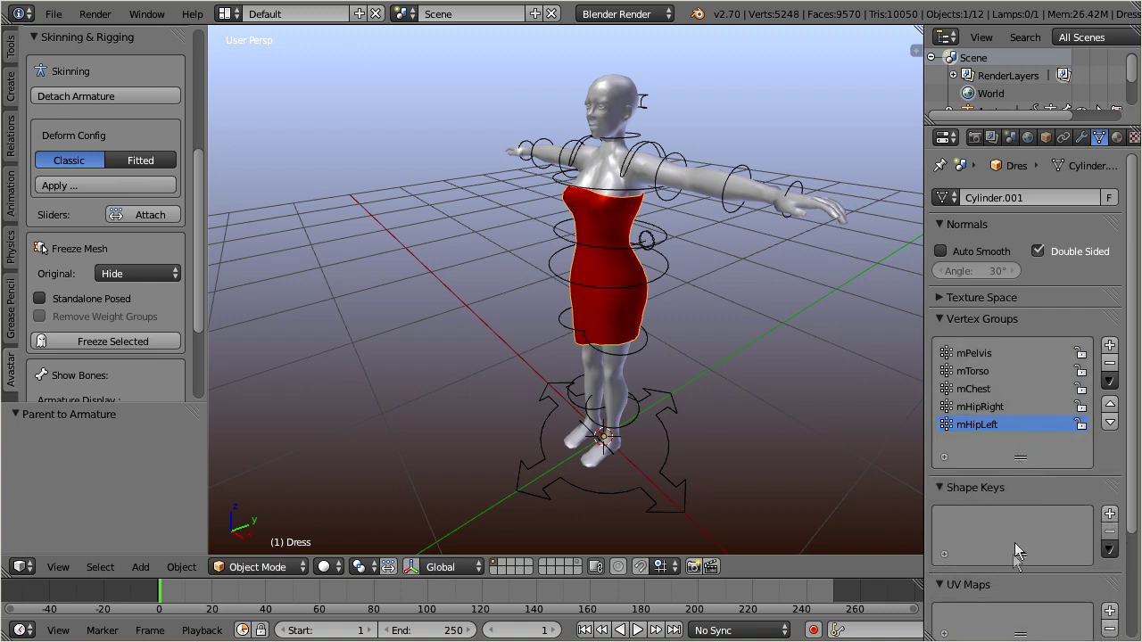
{"action": "left_click_drag", "start_coordinate": [1020, 457], "coordinate": [1026, 564]}
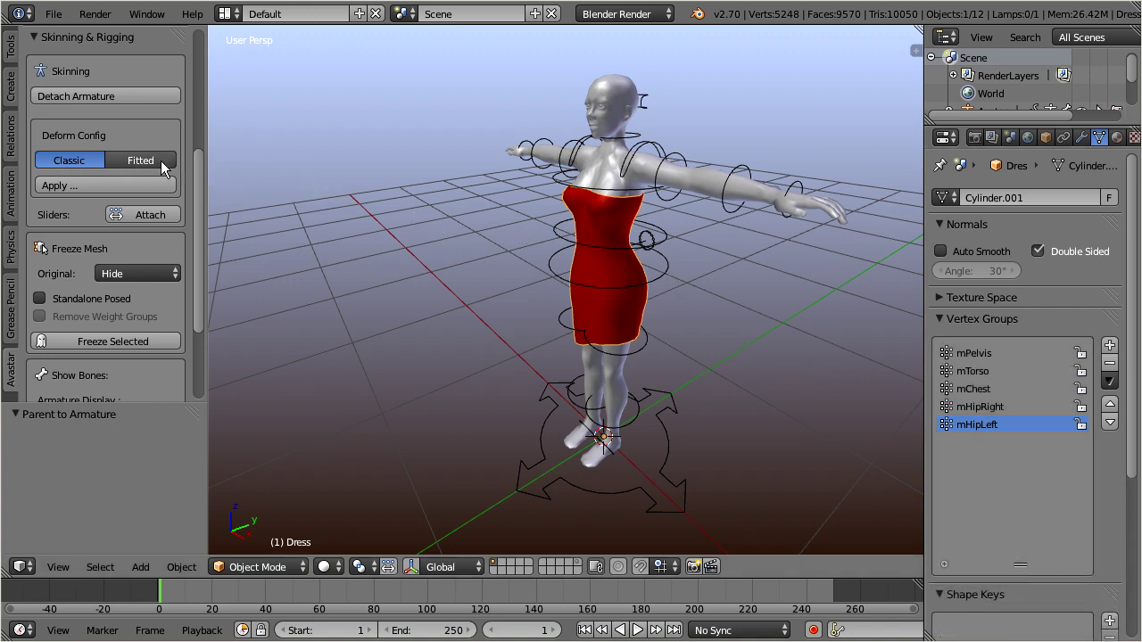
{"action": "left_click", "coordinate": [161, 162]}
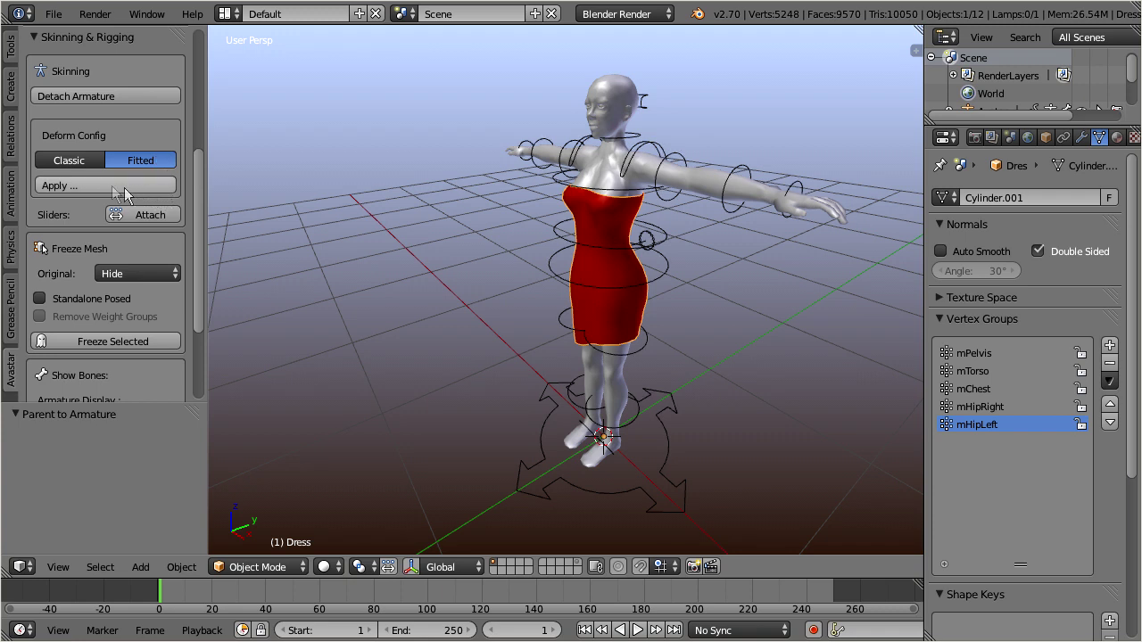
{"action": "left_click", "coordinate": [162, 187]}
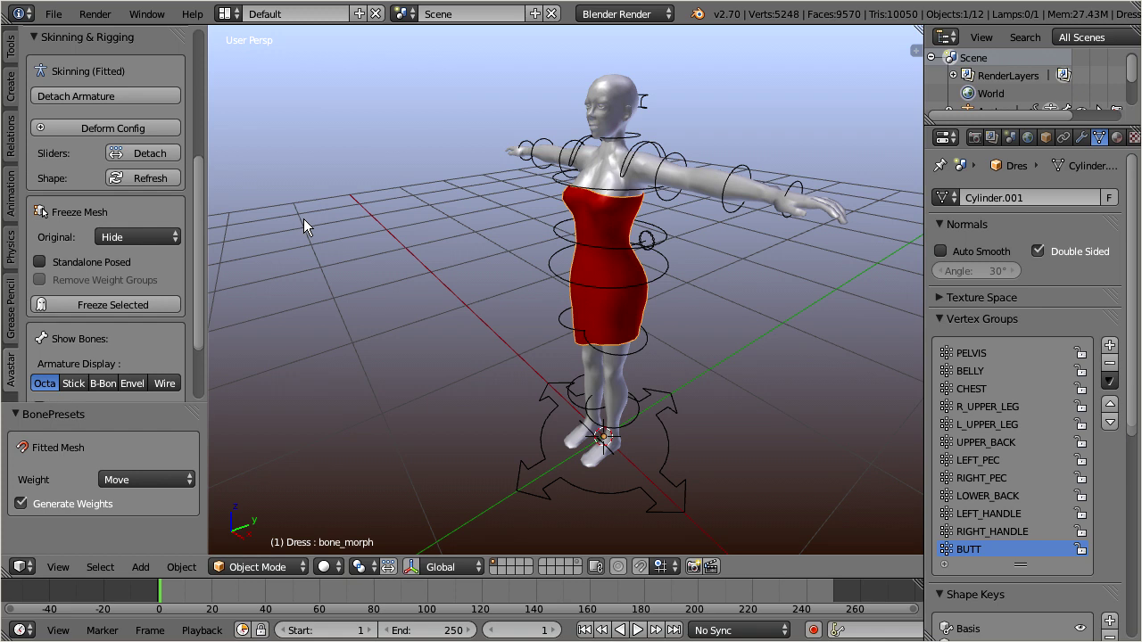
Select the Avatar and bring up the Torso section of its Avatar Shape sliders.
{"action": "right_click", "coordinate": [646, 109]}
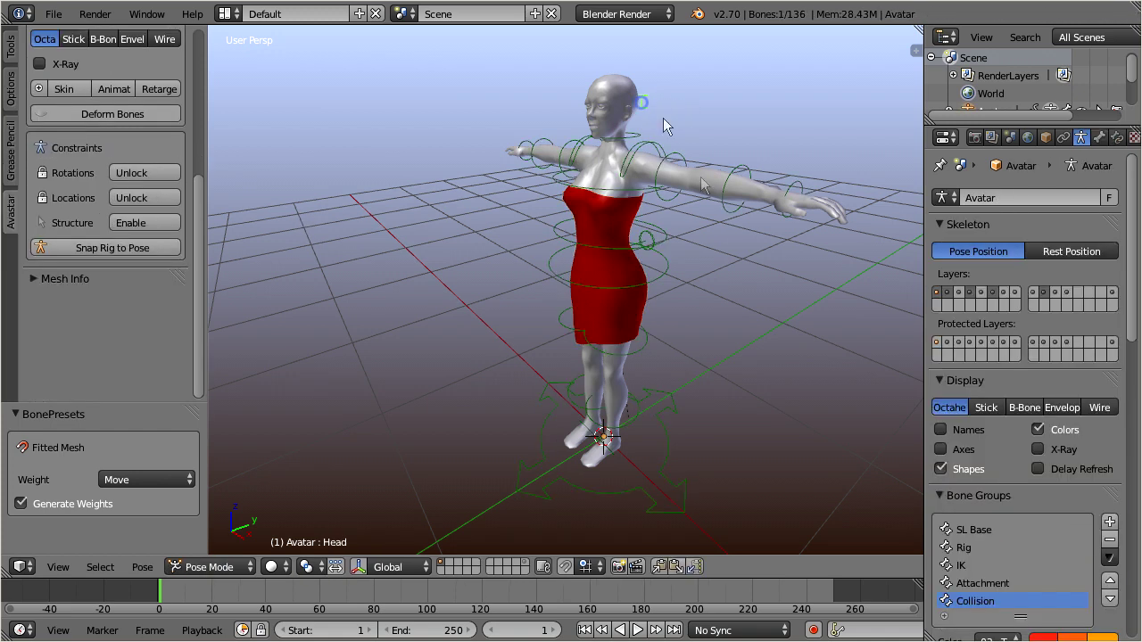
{"action": "left_click", "coordinate": [1047, 138]}
{"action": "left_click_drag", "start_coordinate": [1131, 234], "coordinate": [1131, 518]}
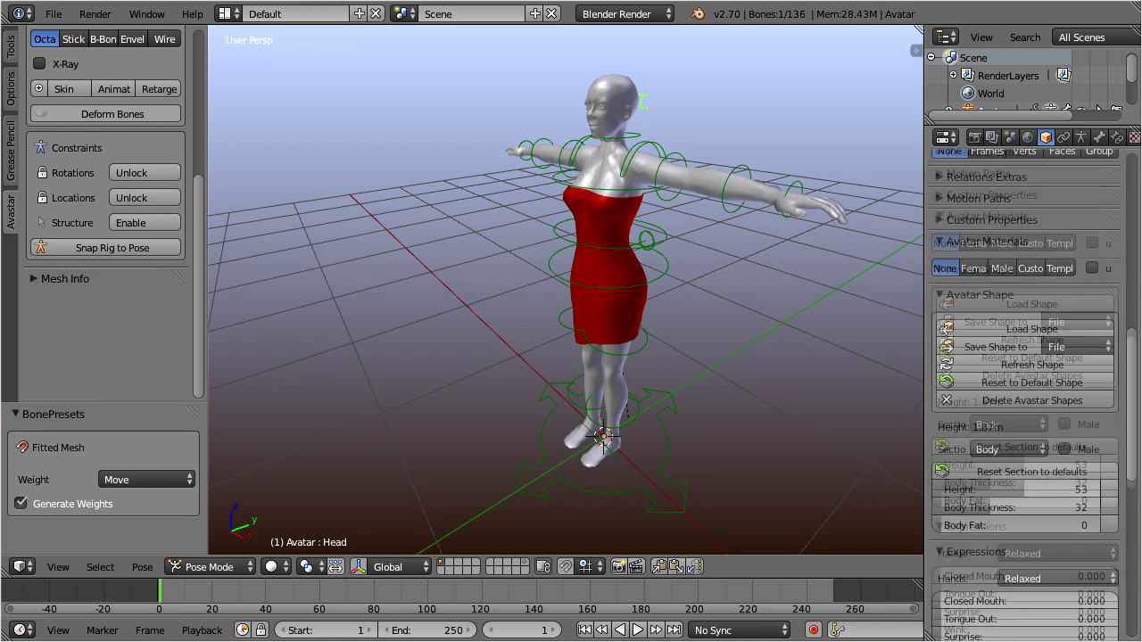
{"action": "left_click_drag", "start_coordinate": [1133, 431], "coordinate": [1135, 439]}
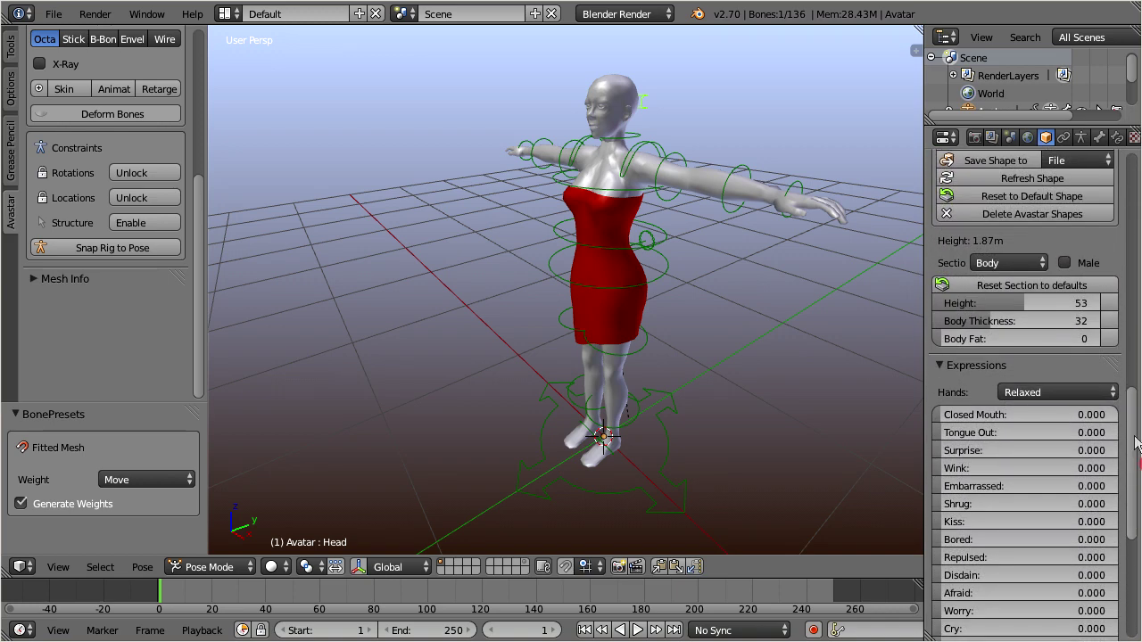
{"action": "left_click", "coordinate": [1044, 258]}
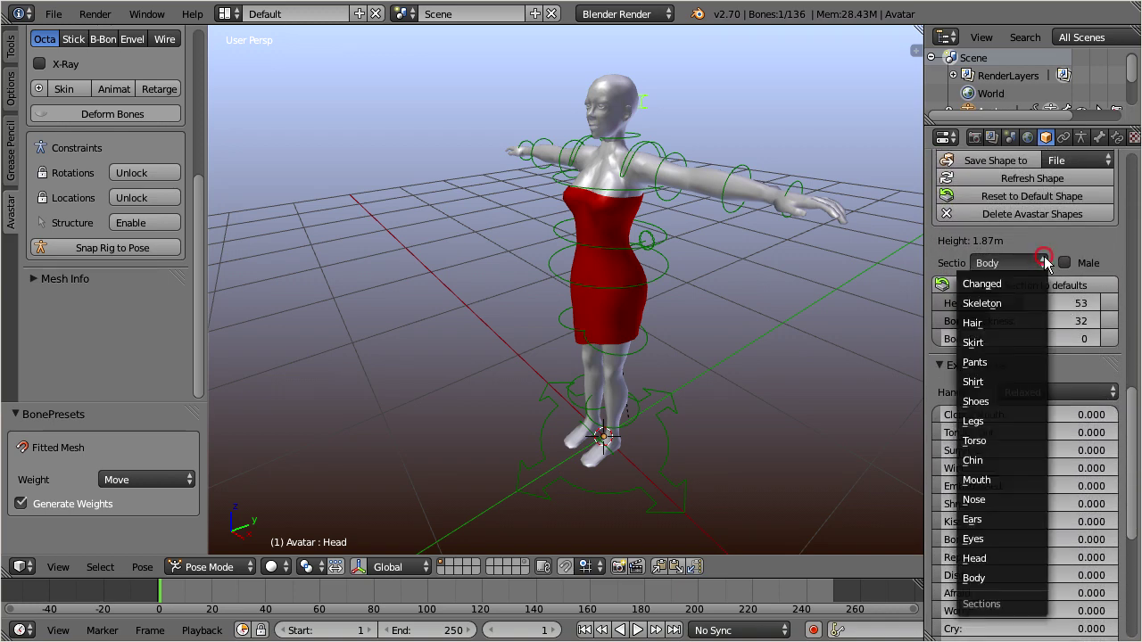
{"action": "left_click", "coordinate": [1010, 440]}
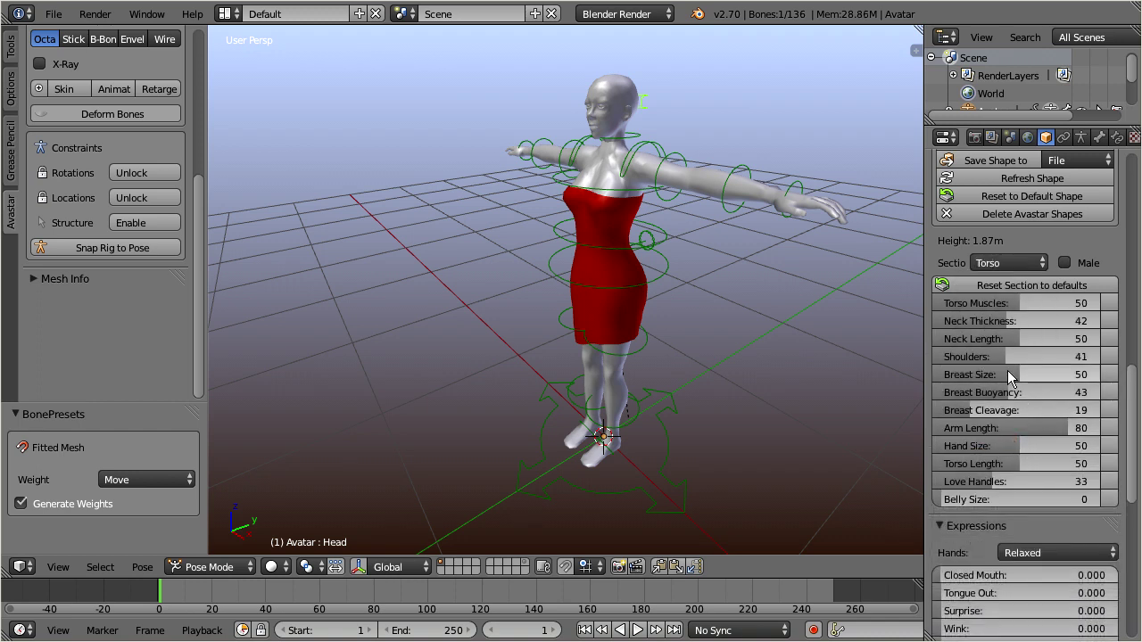
Raise Breast Size to 79 and inspect how the dress stretches over the chest.
{"action": "left_click_drag", "start_coordinate": [1007, 372], "coordinate": [1030, 372]}
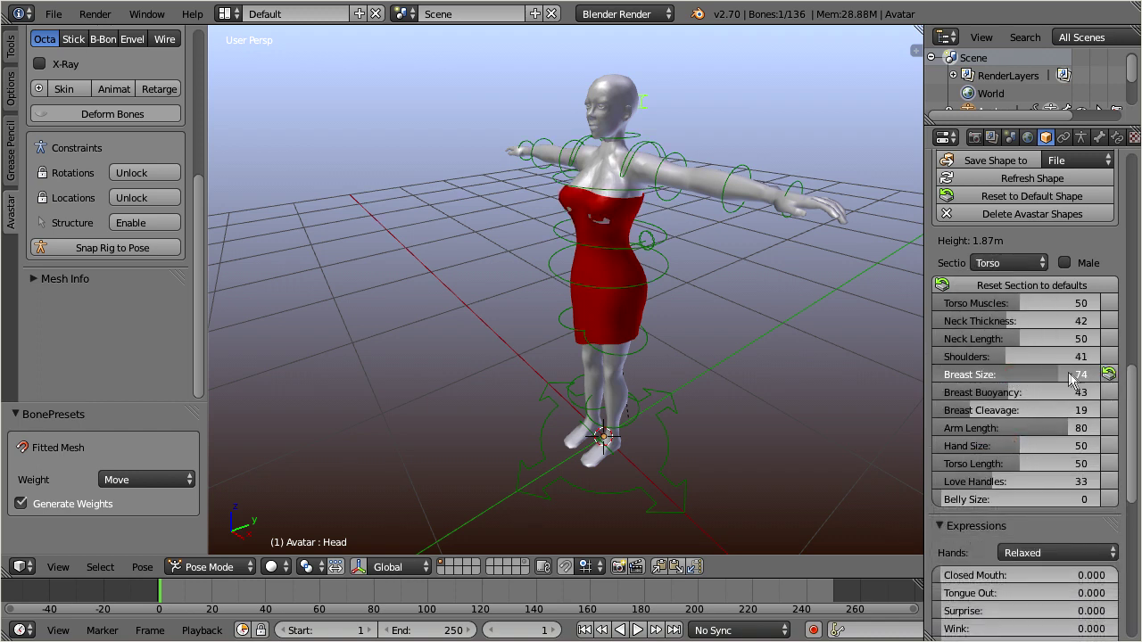
{"action": "mouse_move", "coordinate": [1082, 371]}
{"action": "left_mouse_down"}
{"action": "mouse_move", "coordinate": [948, 381]}
{"action": "mouse_move", "coordinate": [1055, 385]}
{"action": "left_mouse_up"}
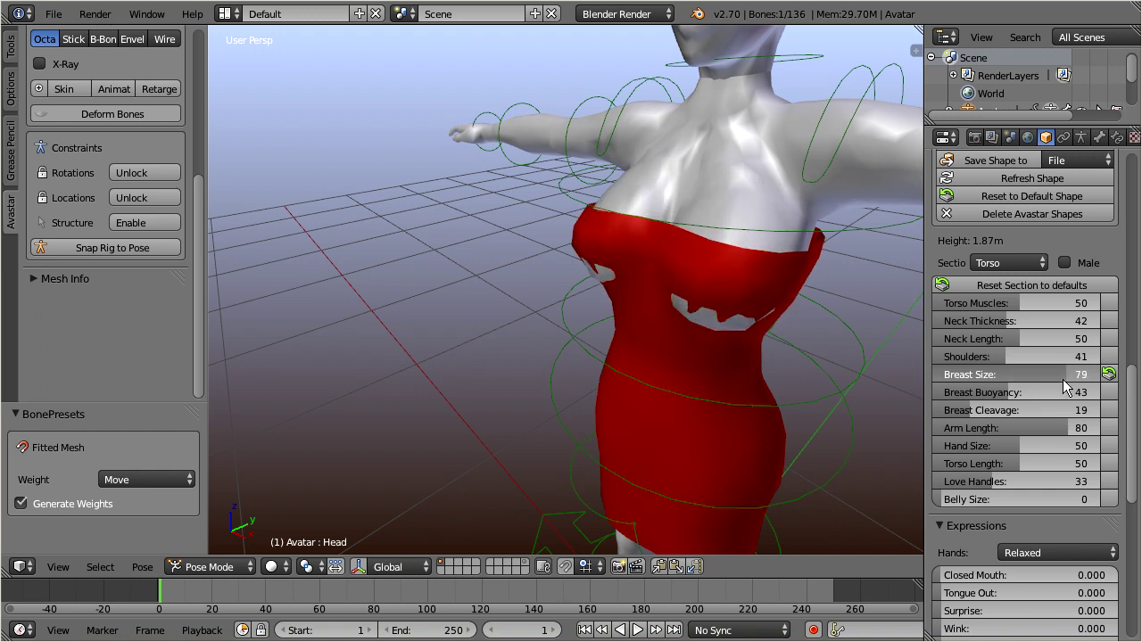
{"action": "middle_click_drag", "start_coordinate": [862, 347], "coordinate": [862, 355]}
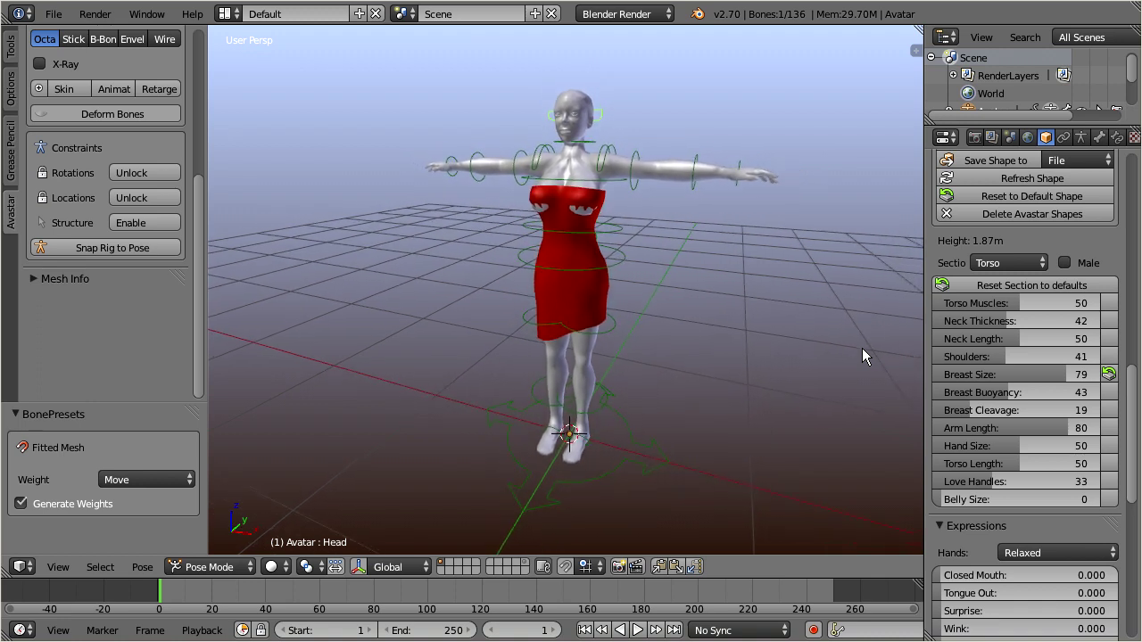